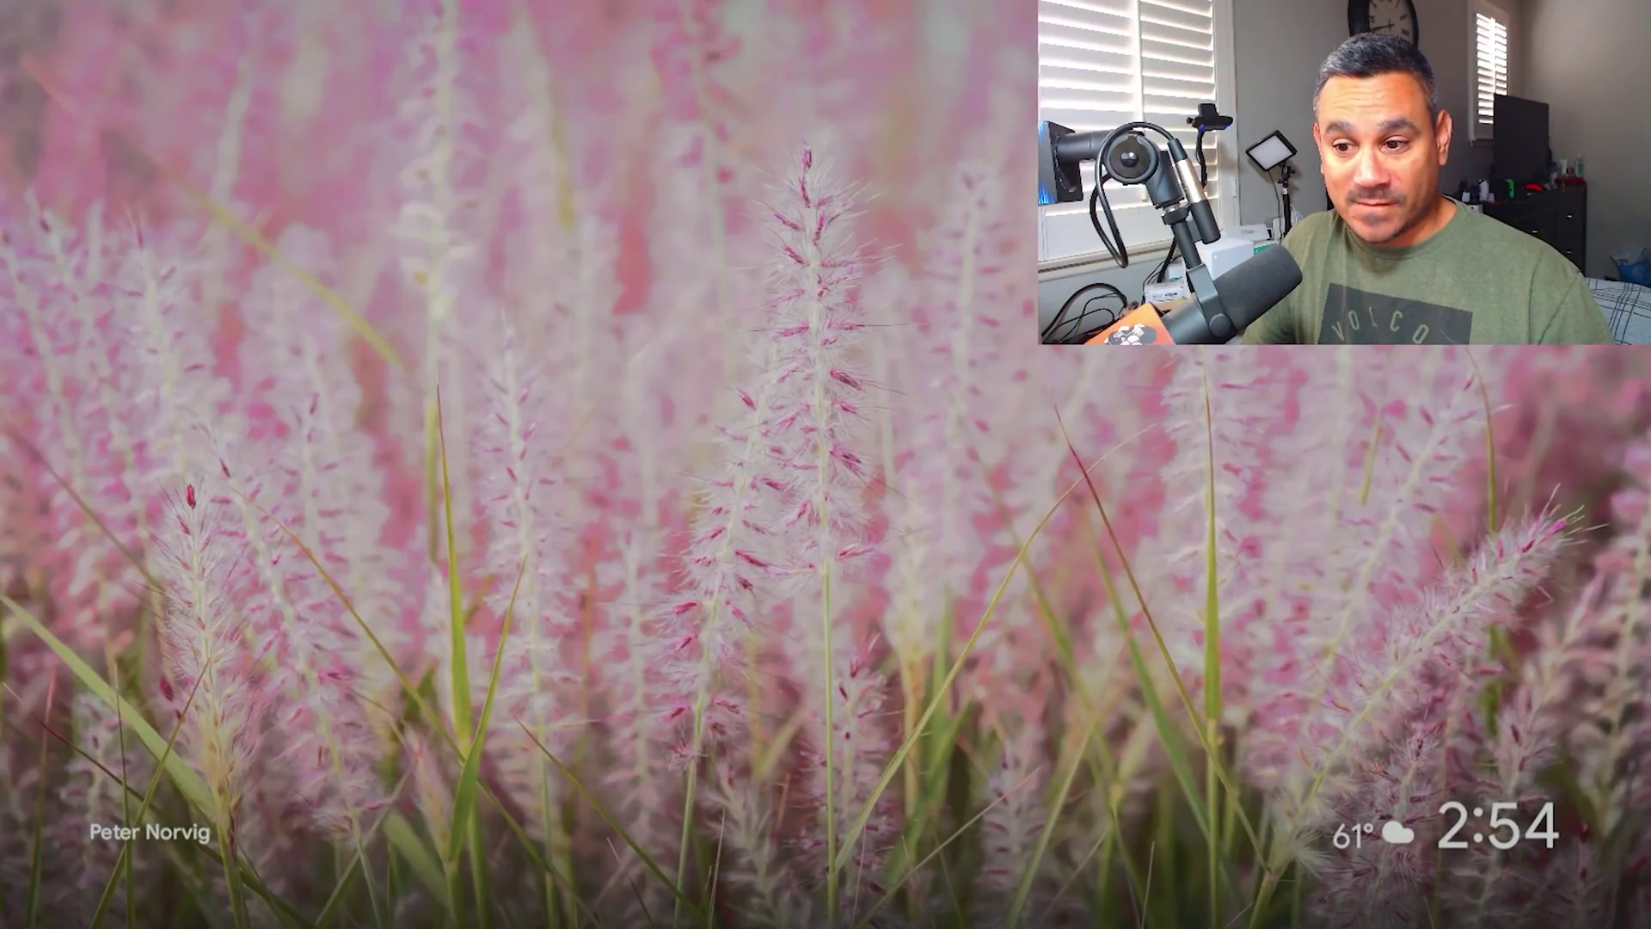
Wake Google TV, glance at the Live and Apps tabs, and browse the For you picks.
key("Return")
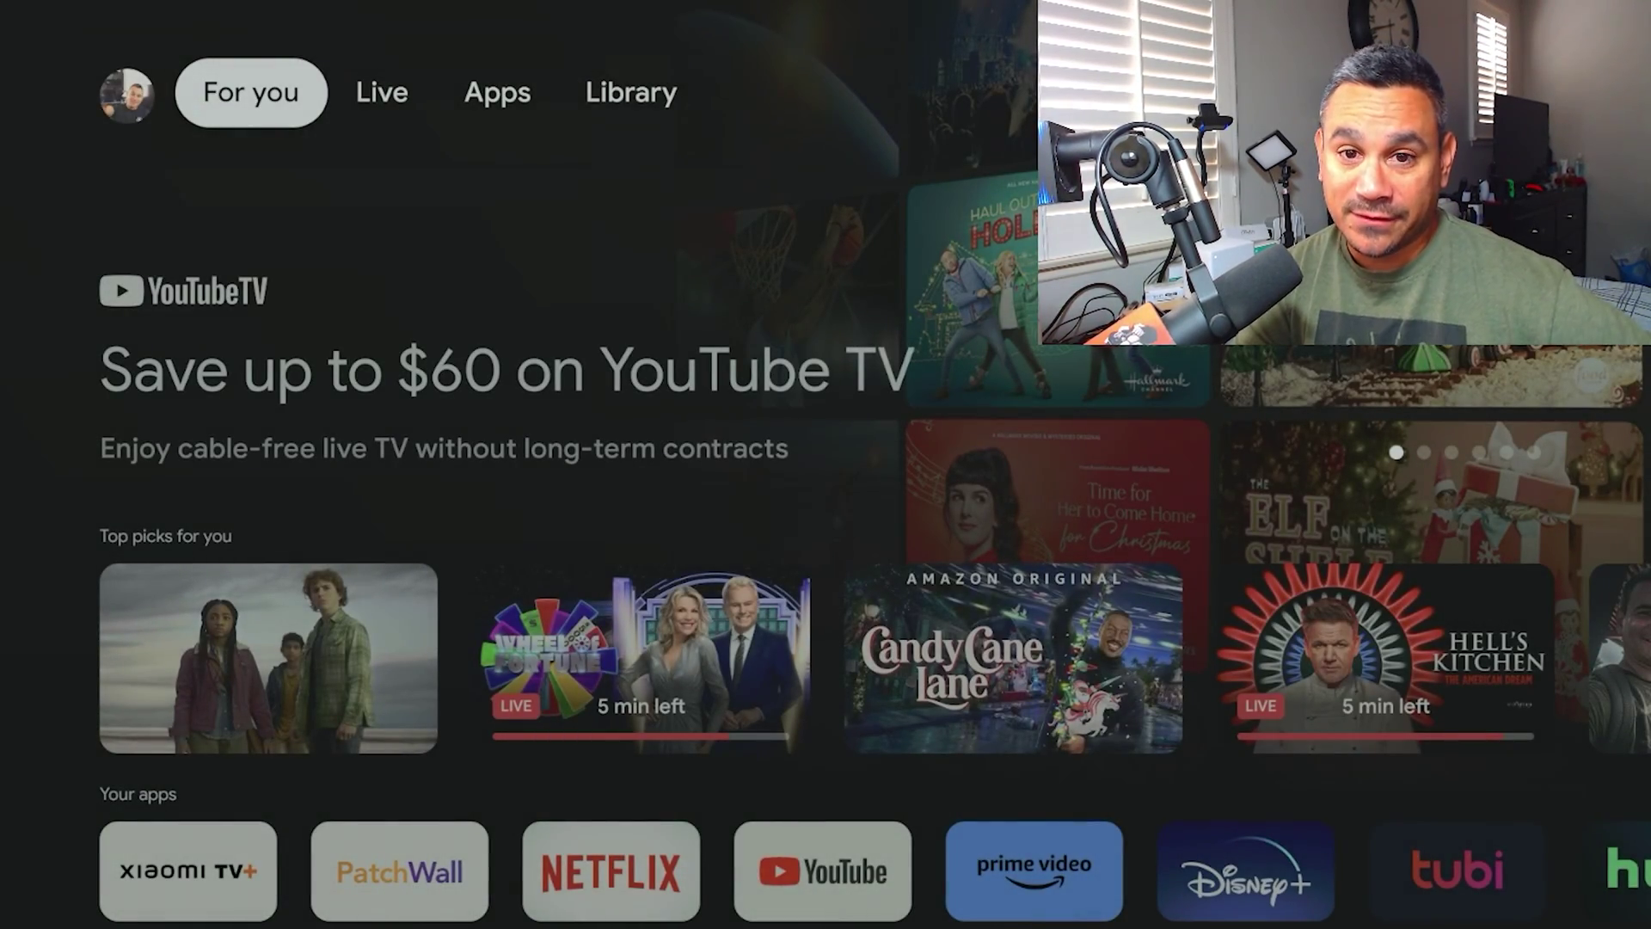
key("Right")
key("Right")
key("Left")
key("Left")
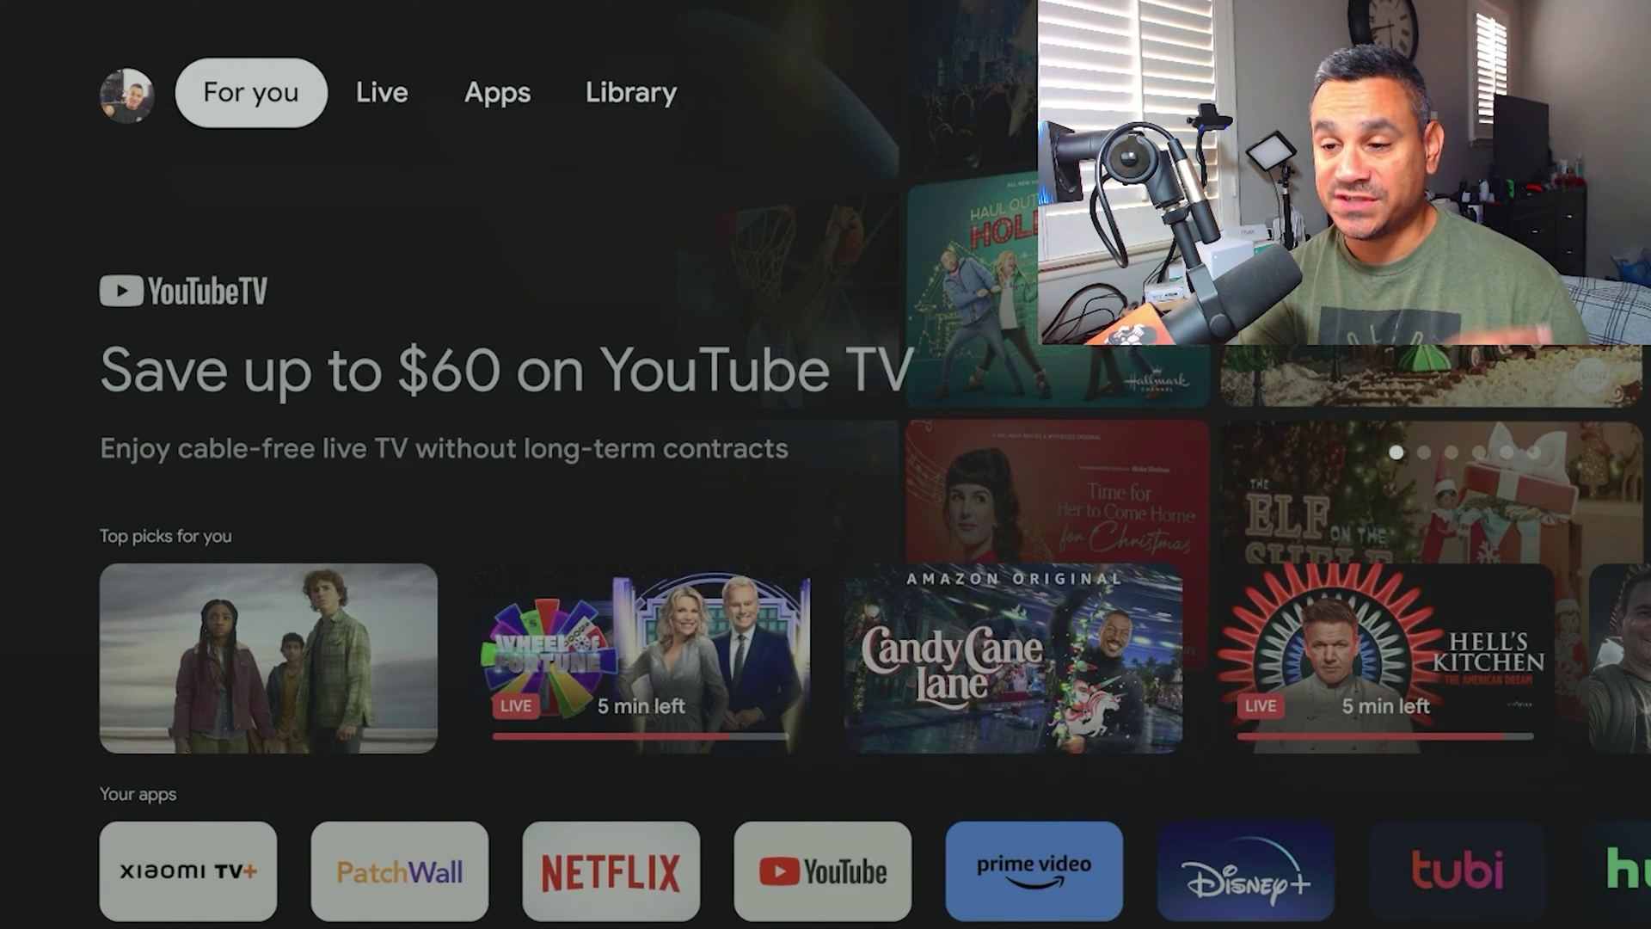
key("Down")
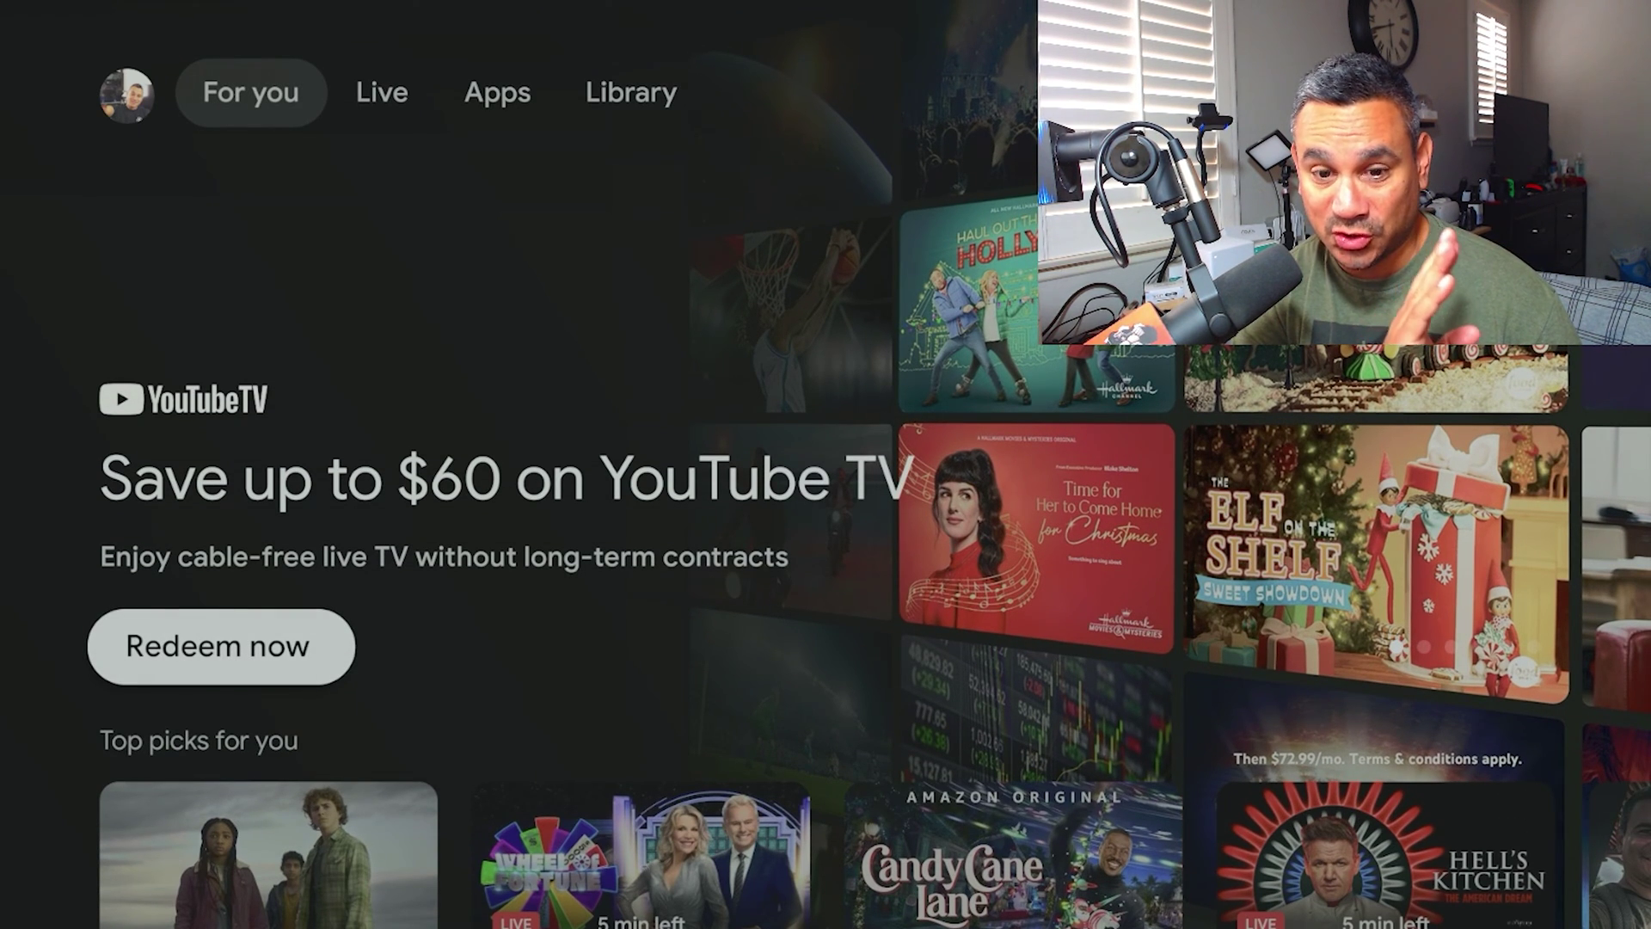
key("Down")
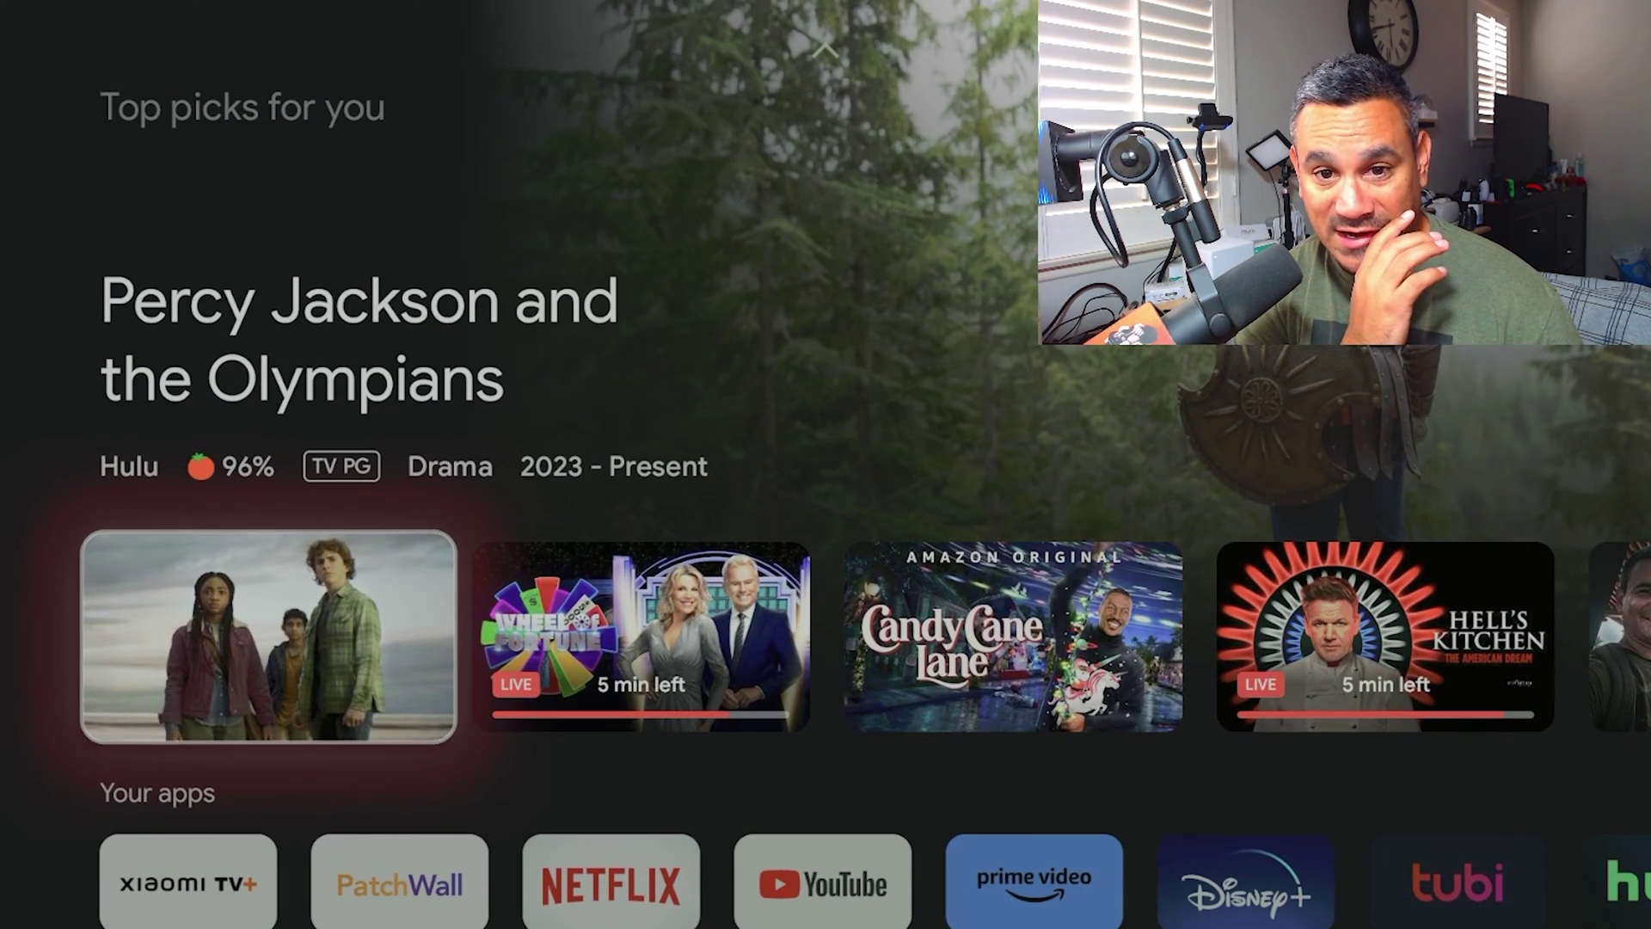
key("Right")
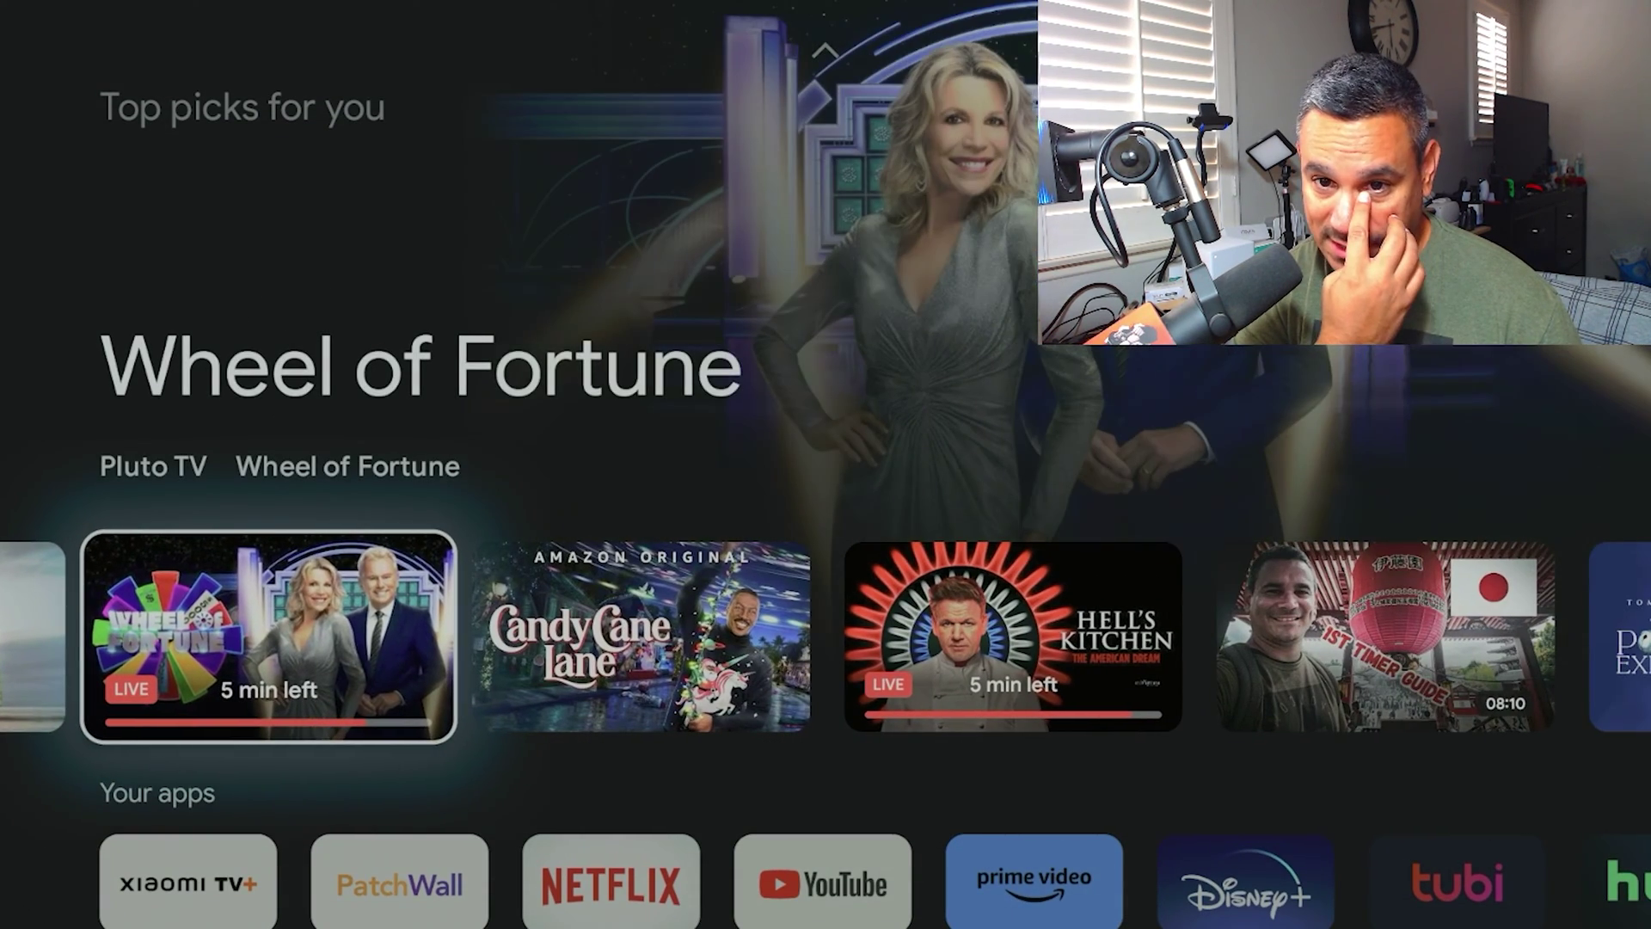
Browse the Your apps row across Xiaomi TV+, PatchWall, Netflix, YouTube, Hulu, Max and YouTube TV.
key("Down")
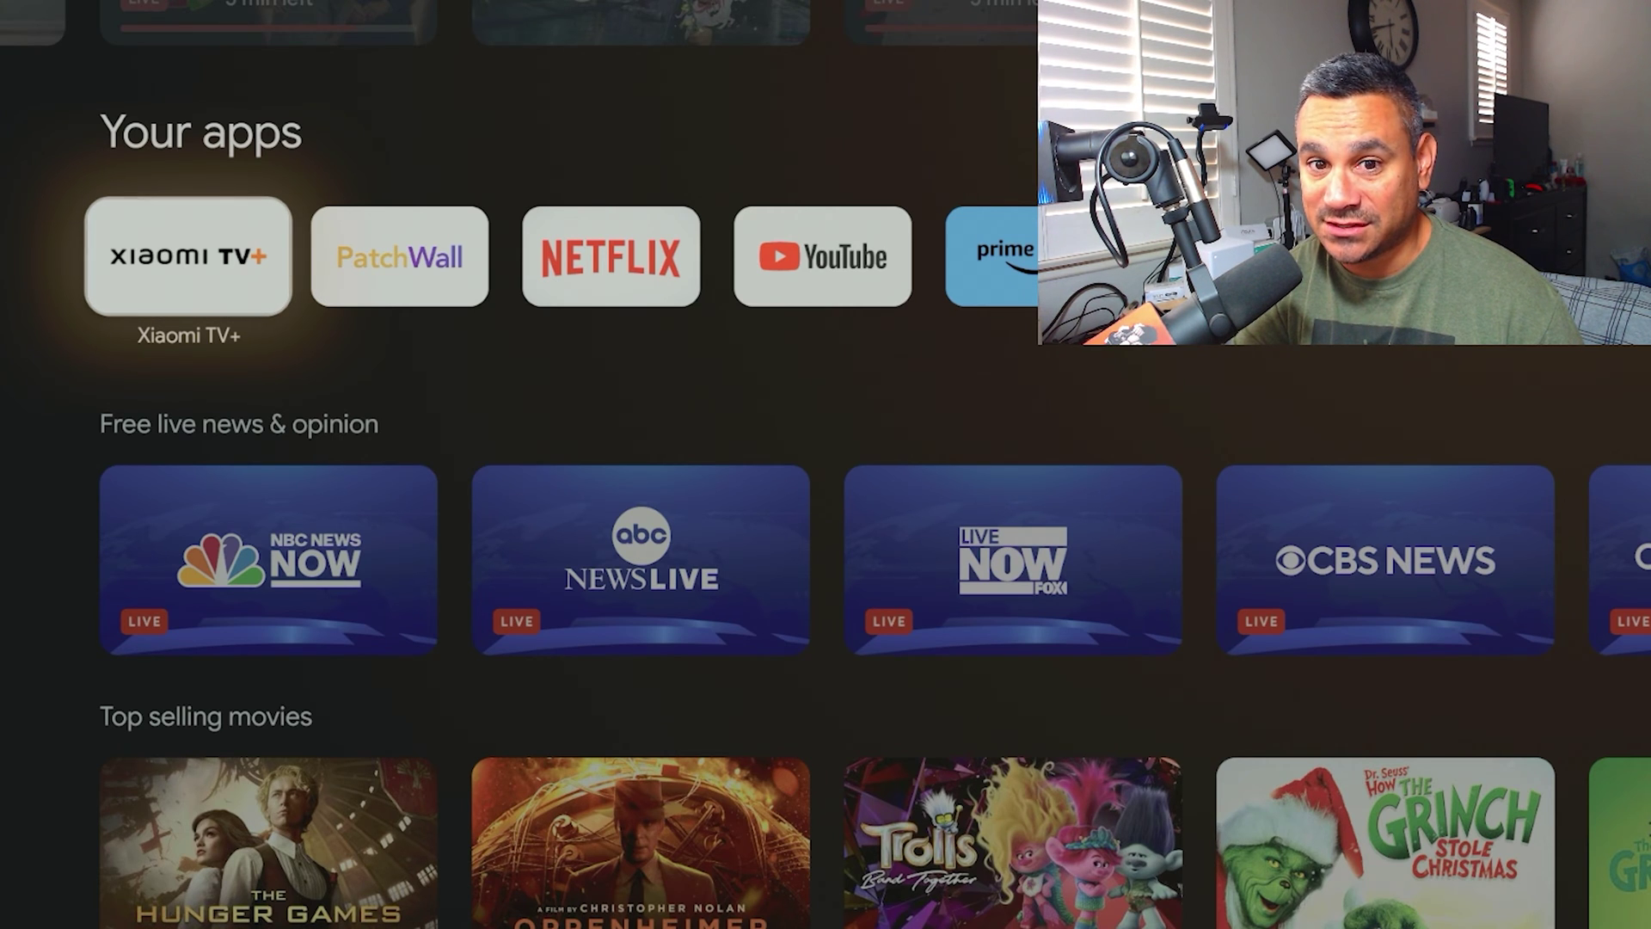
key("Right")
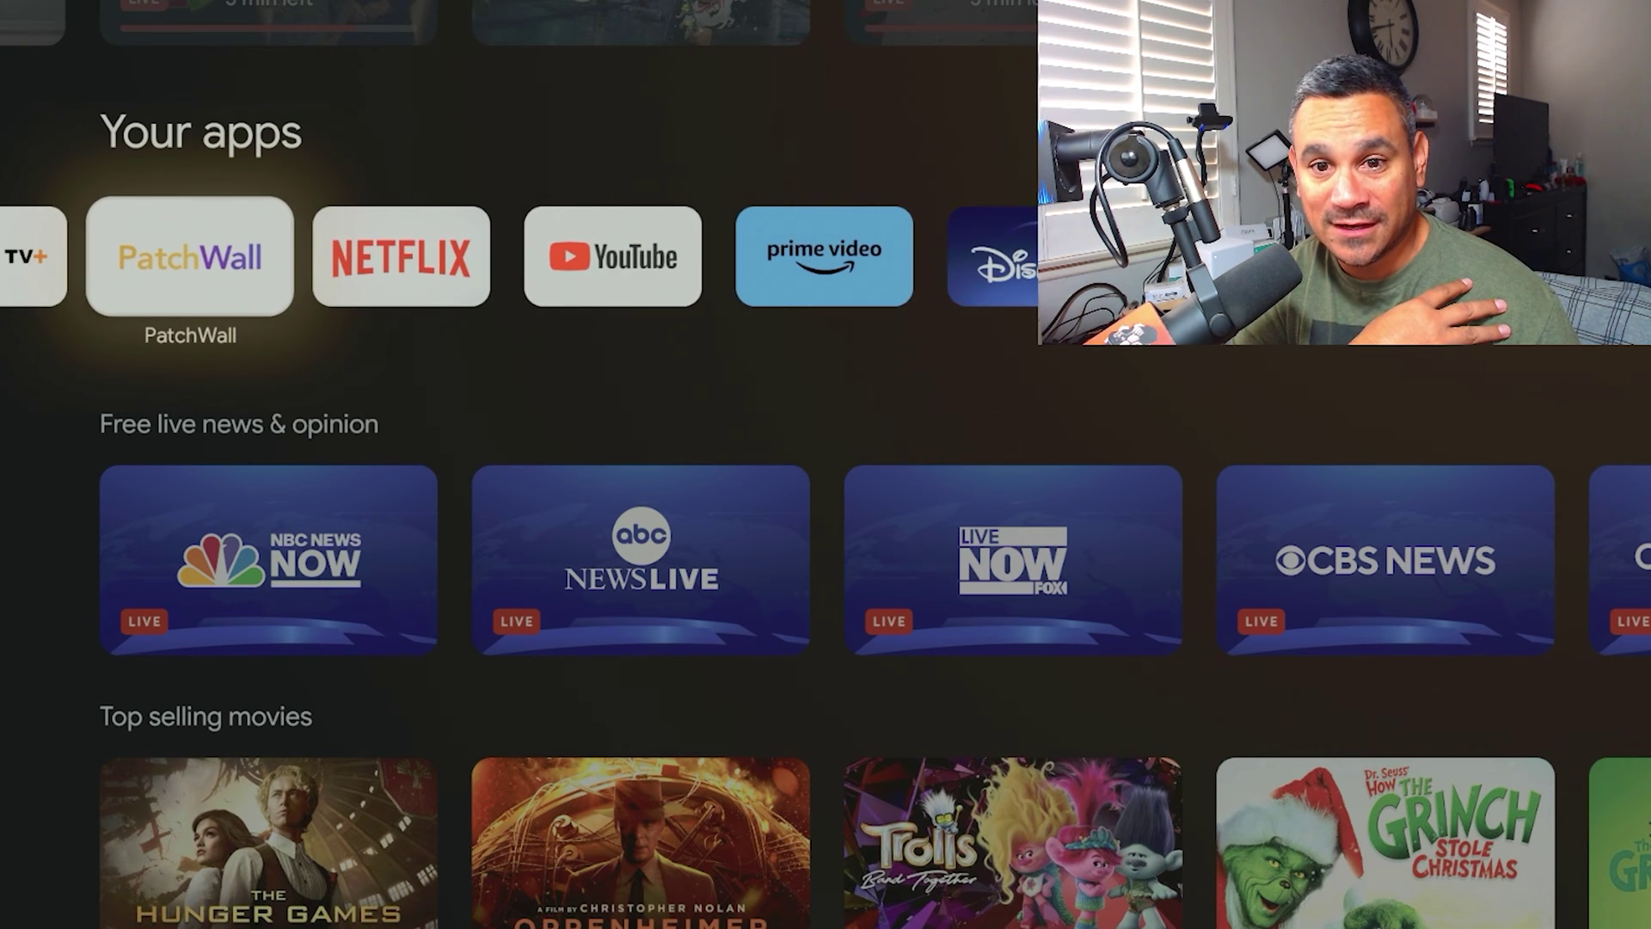
key("Right")
key("Right")
key("Right")
key("Right")
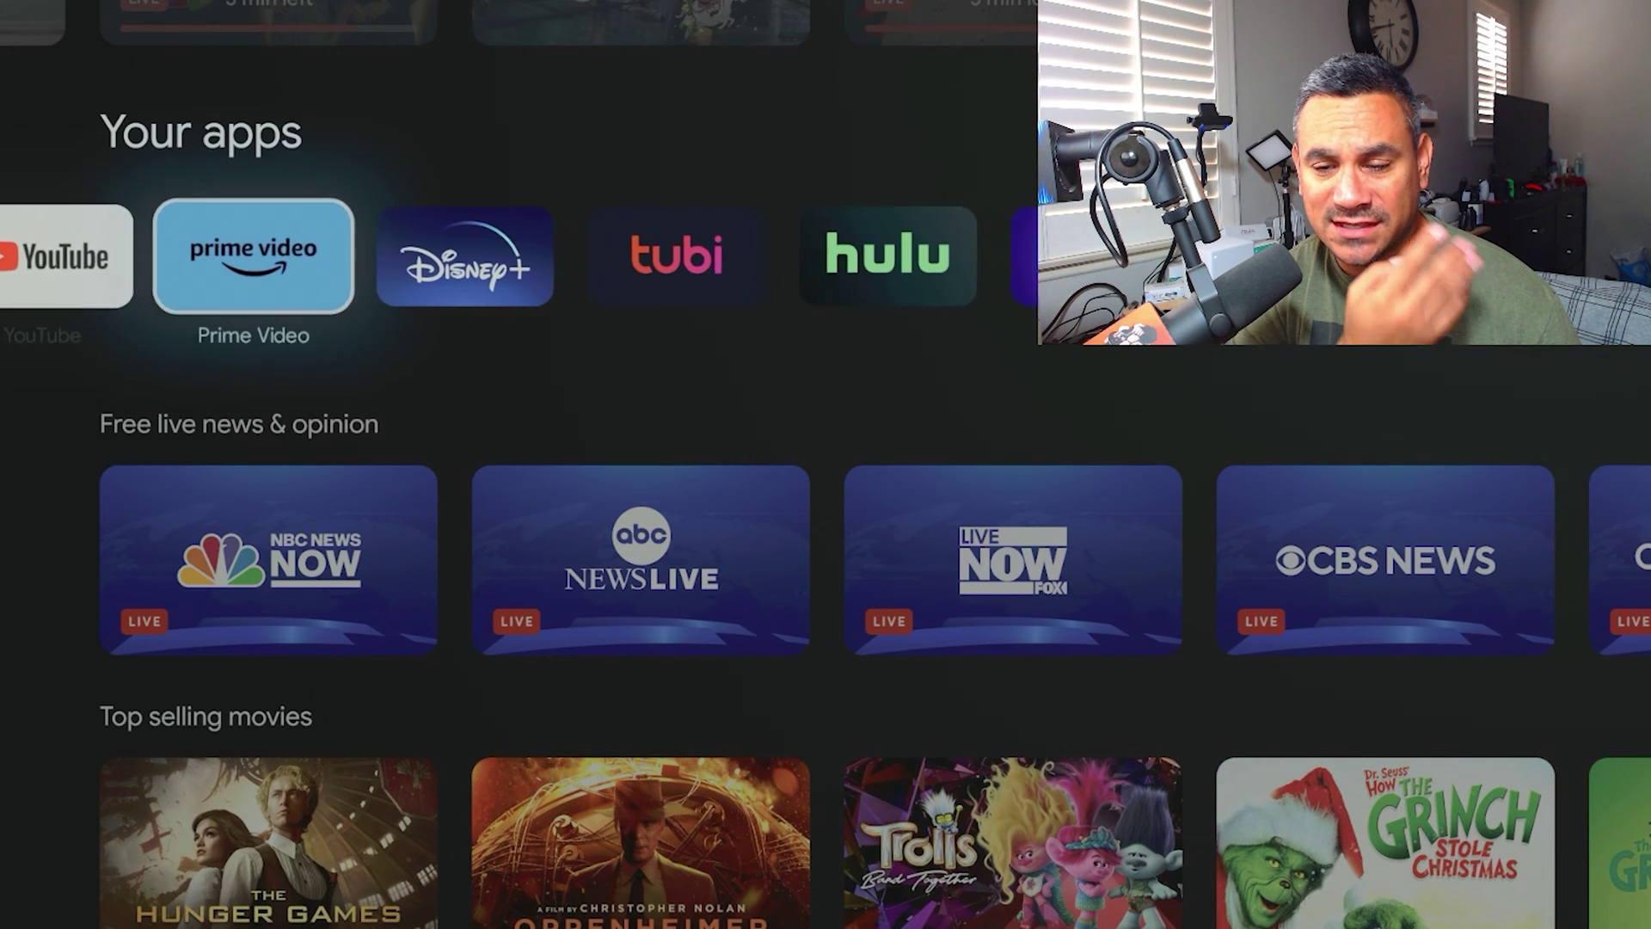
key("Right")
key("Right")
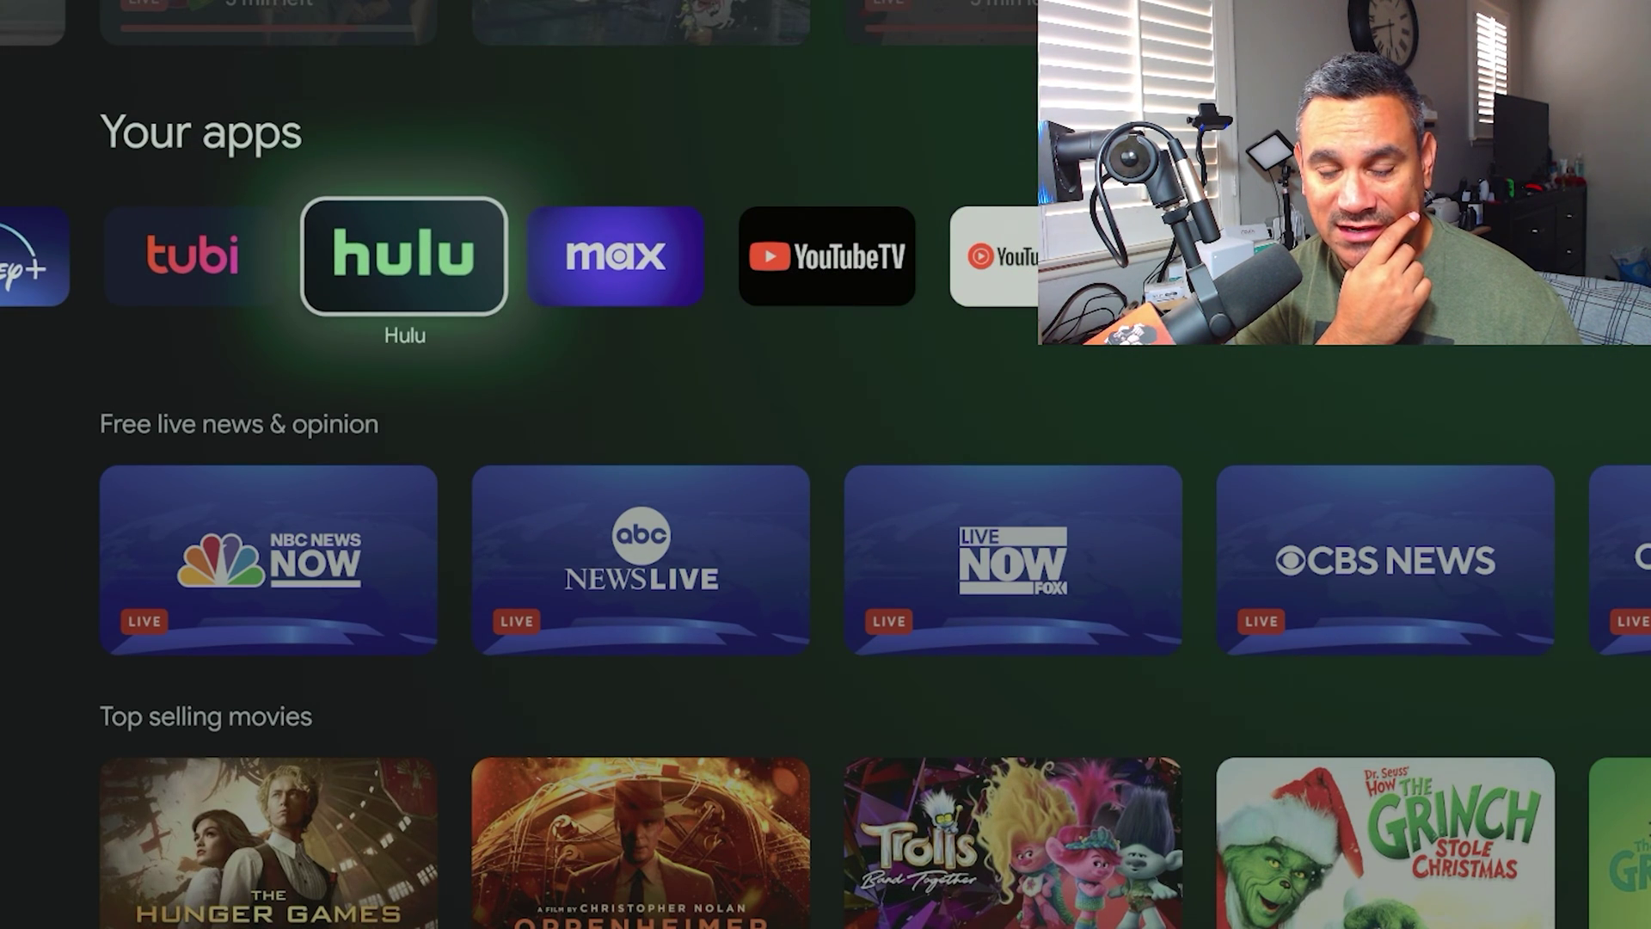
key("Right")
key("Right")
key("Right")
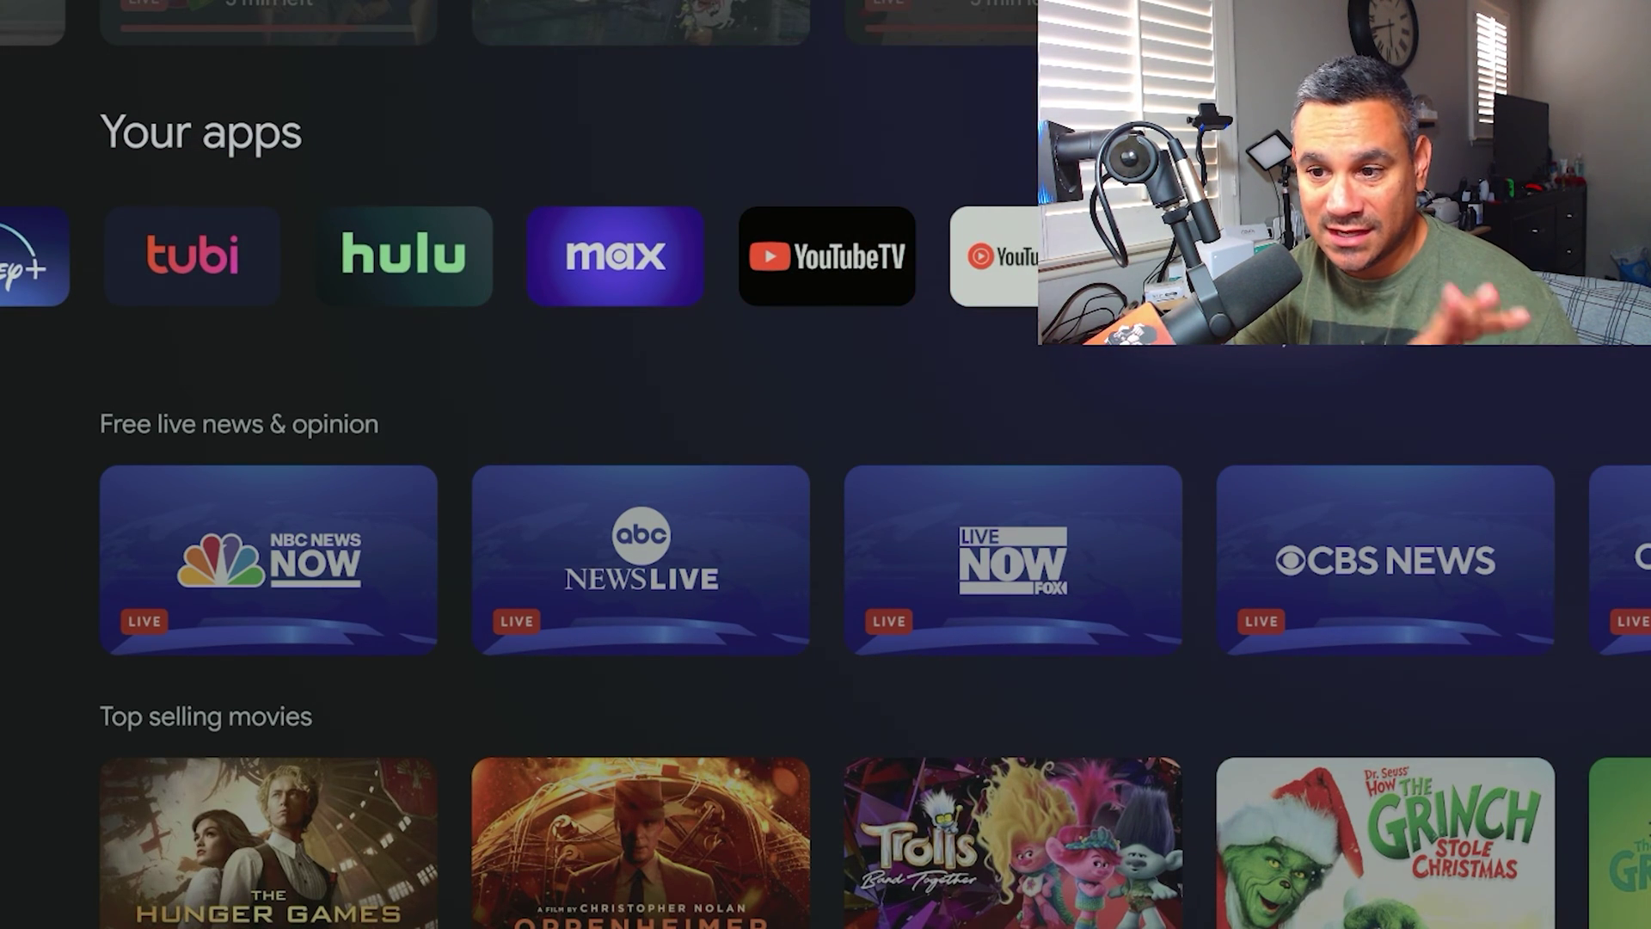
key("Left")
key("Left")
key("Left")
key("Left")
key("Left")
key("Left")
key("Left")
key("Left")
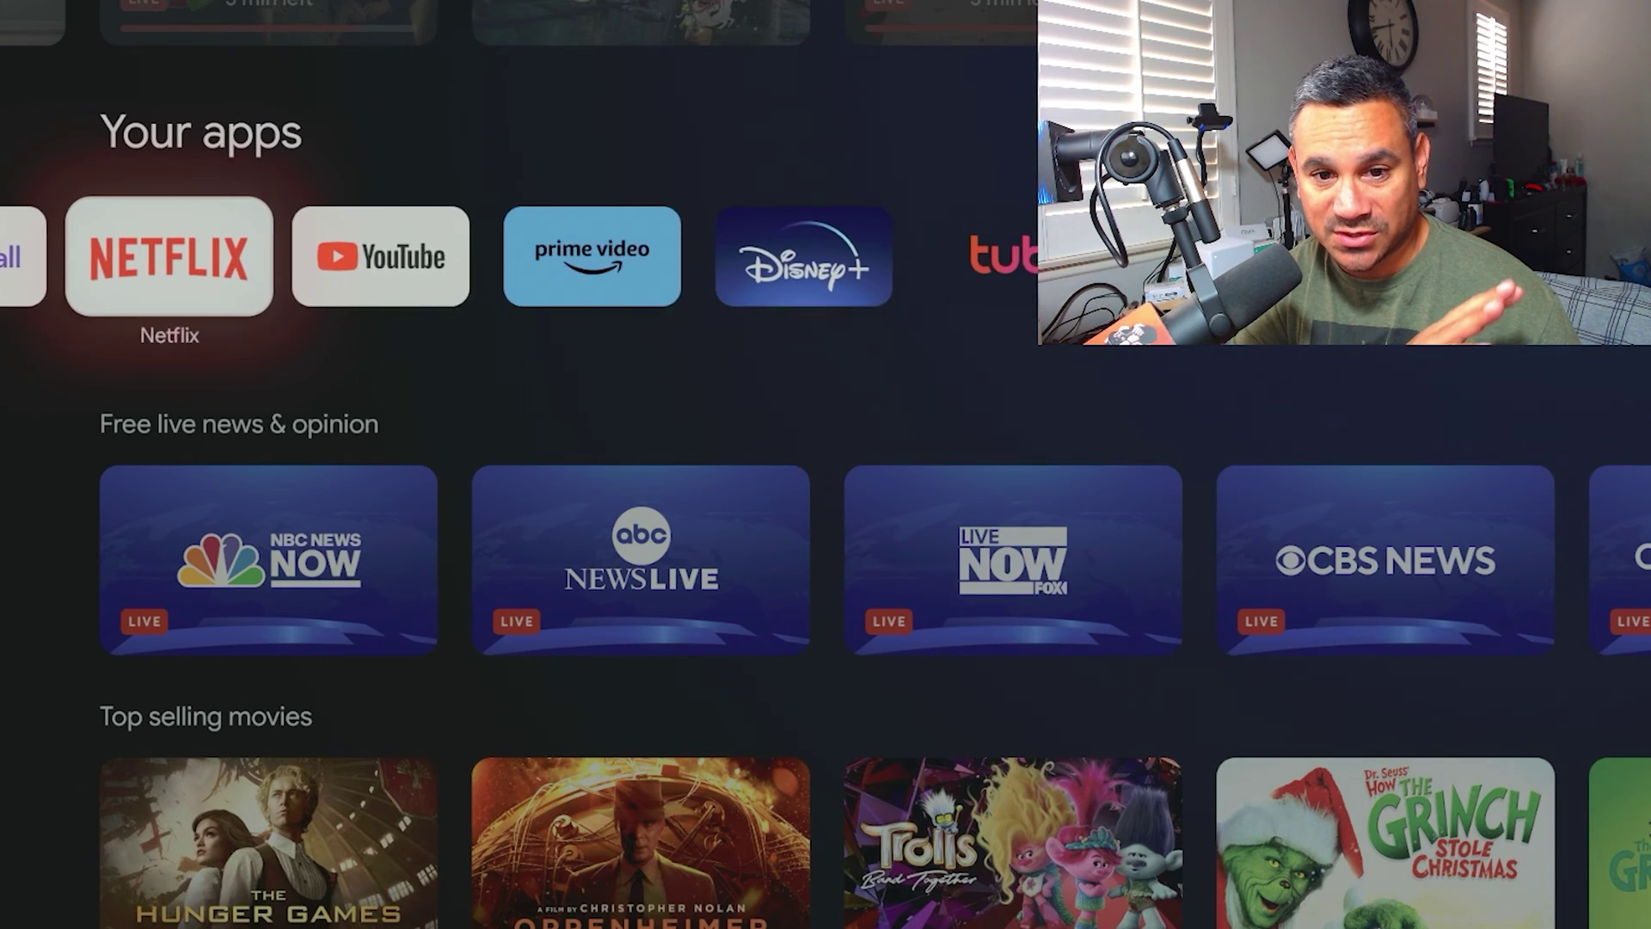
Scroll through the news channels and movie rows down to the Osaka hotel subscription video.
key("Down")
key("Right")
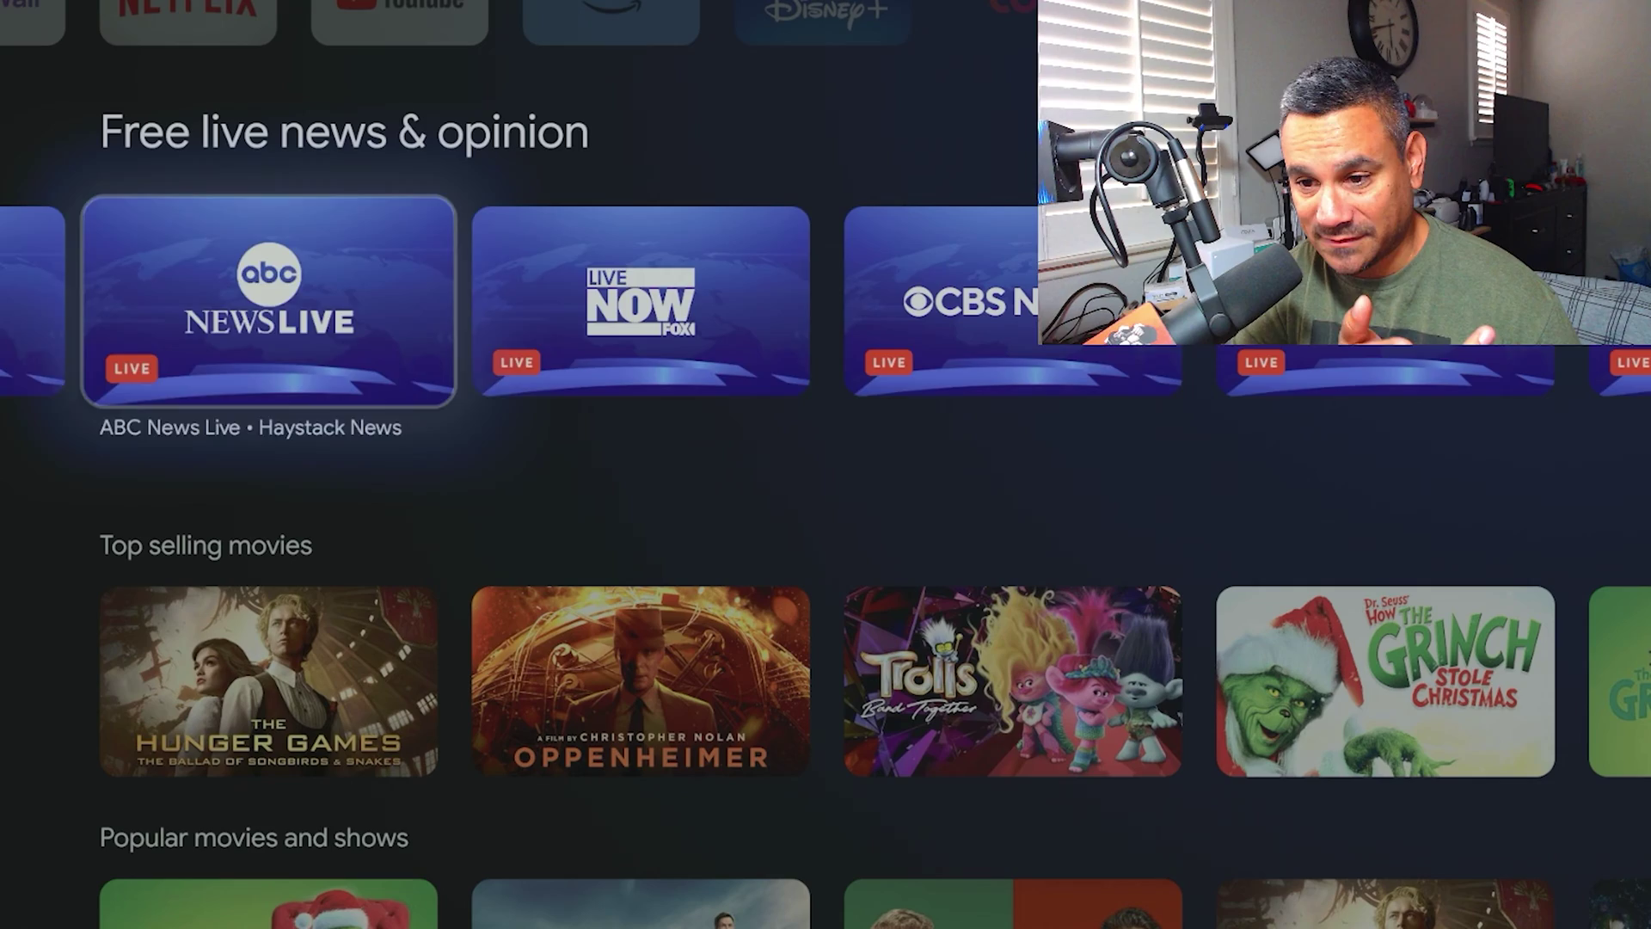
key("Right")
key("Right")
key("Right")
key("Down")
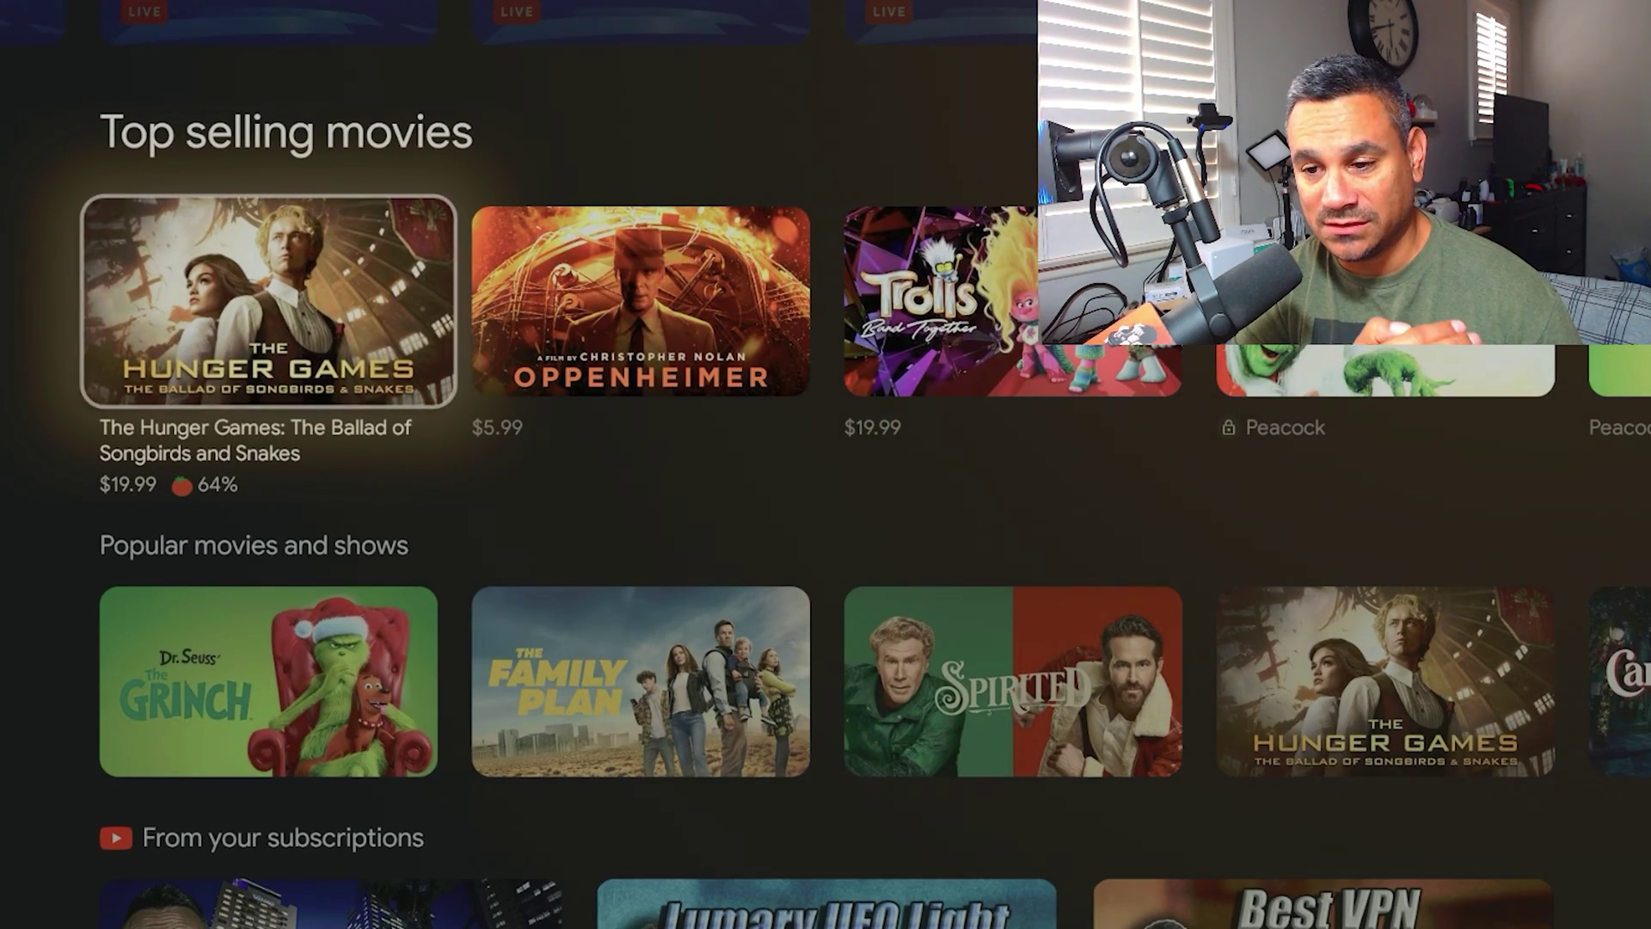
key("Down")
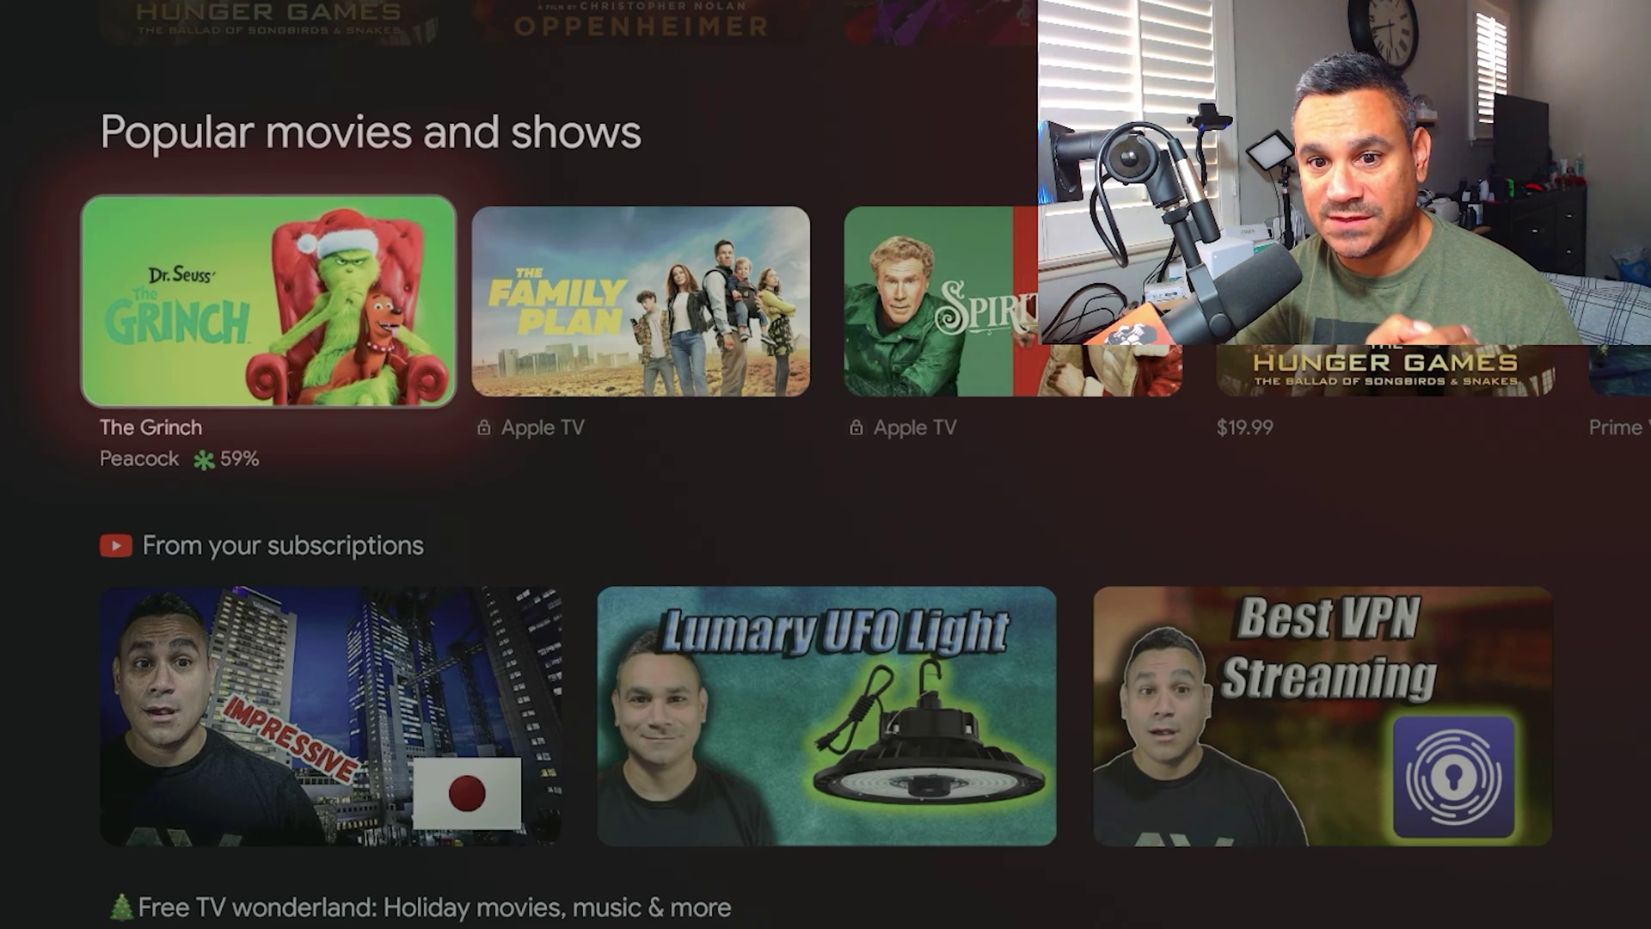
key("Down")
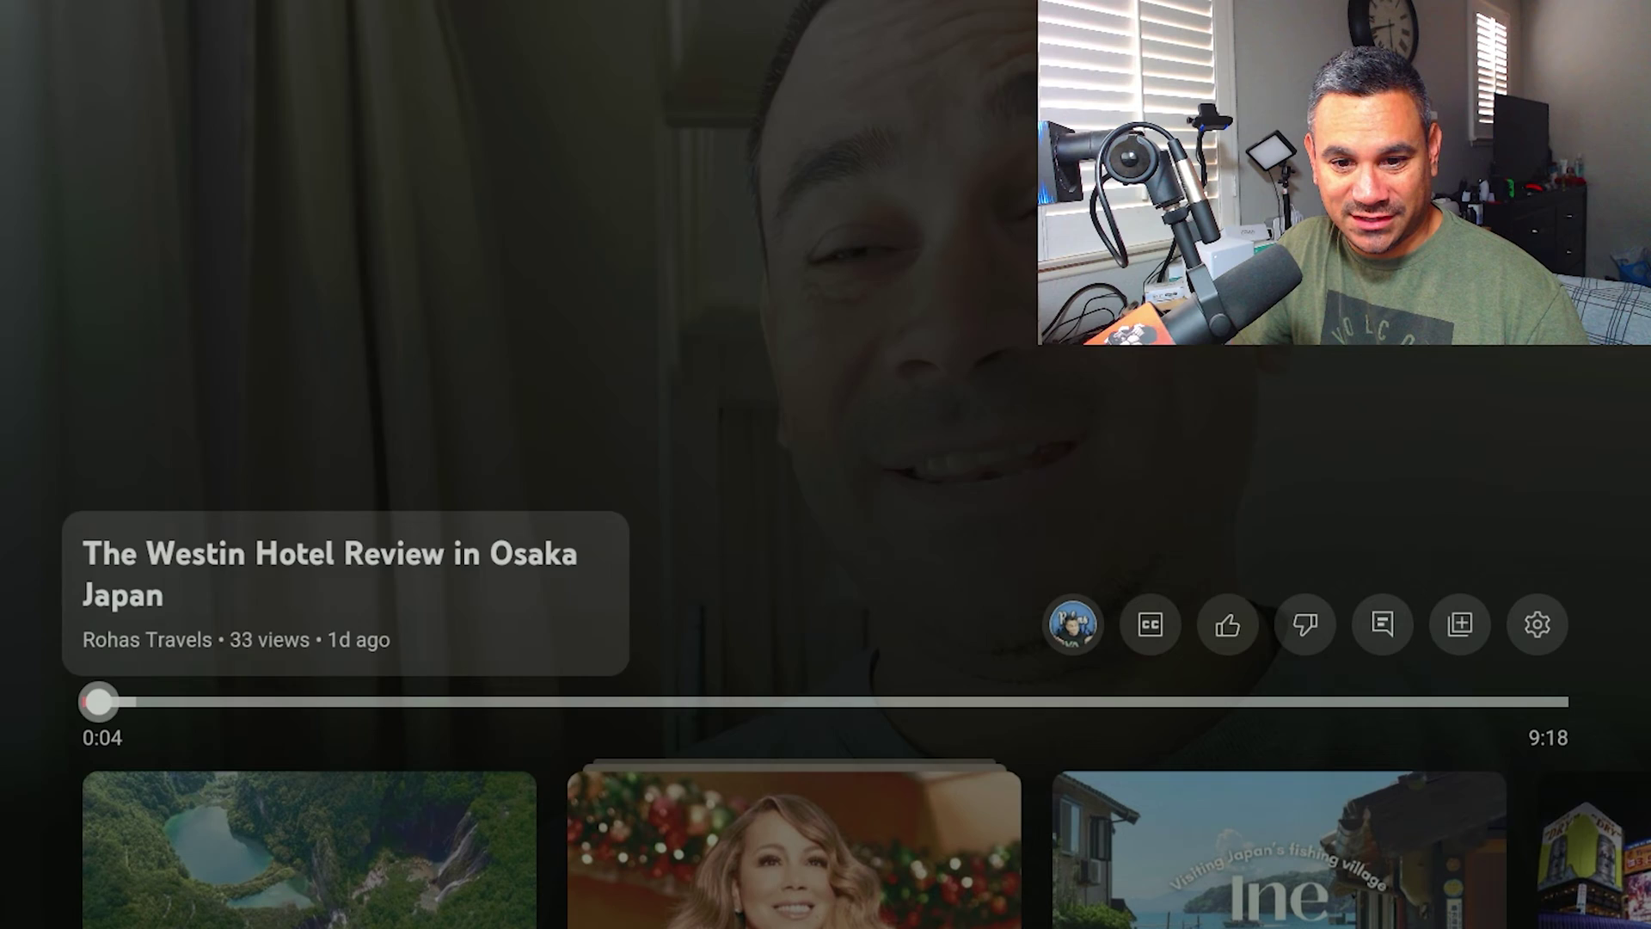
Set the Westin Osaka review video's quality to 2160p60 and close the player settings.
key("Right")
key("Right")
key("Right")
key("Right")
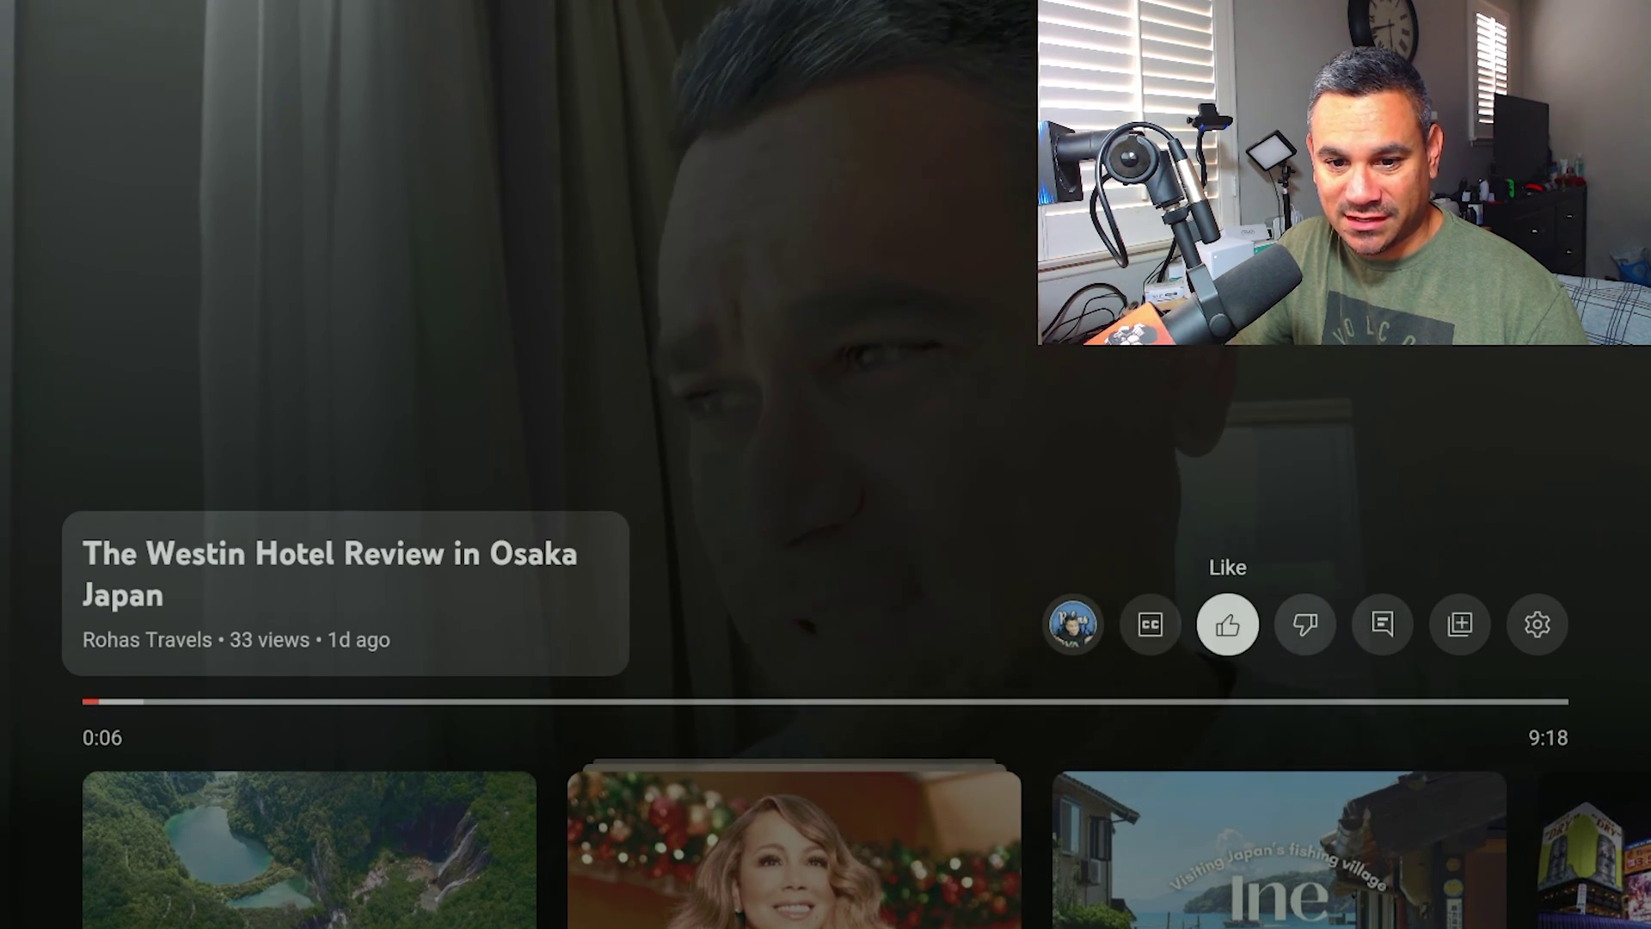
key("Right")
key("Right")
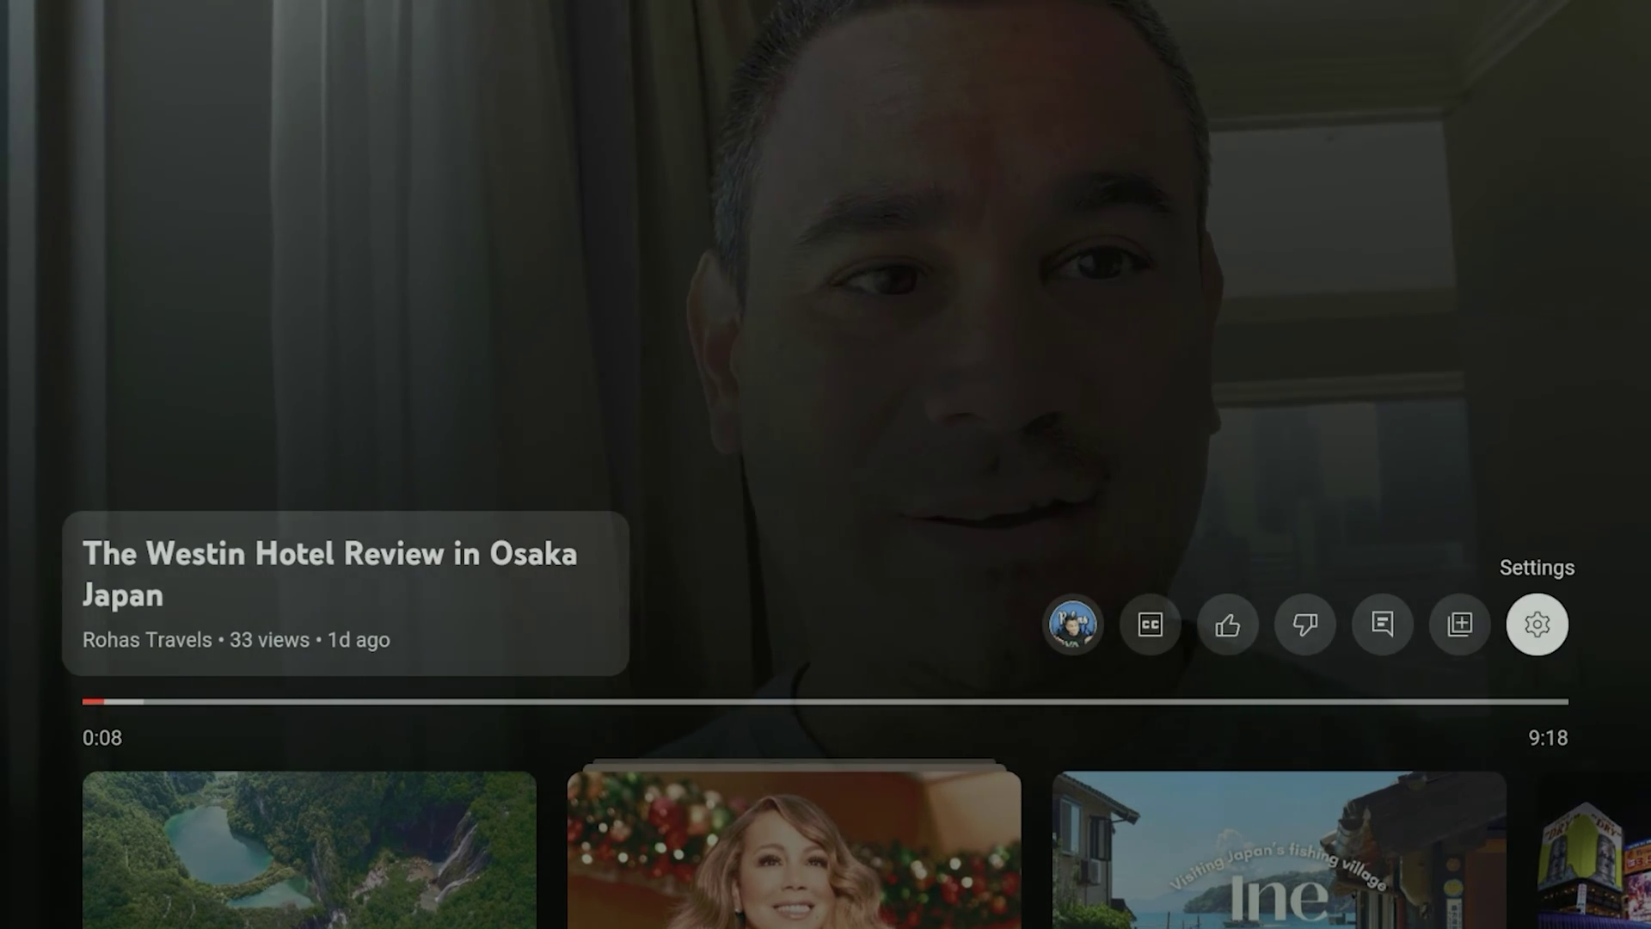
key("Return")
key("Return")
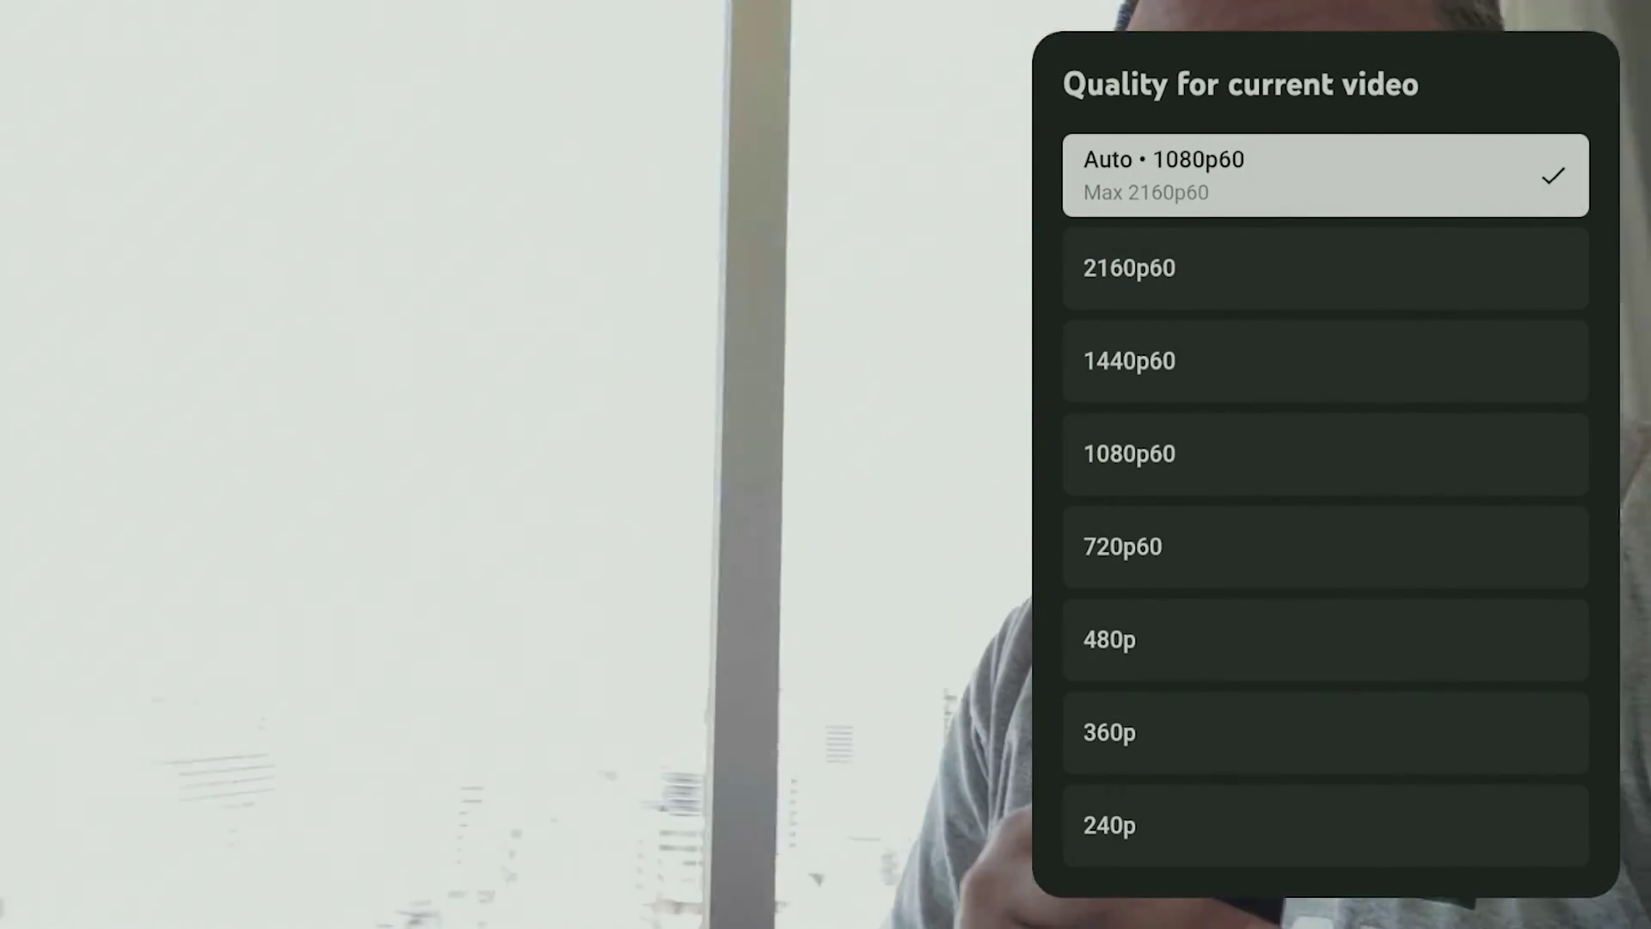
key("Down")
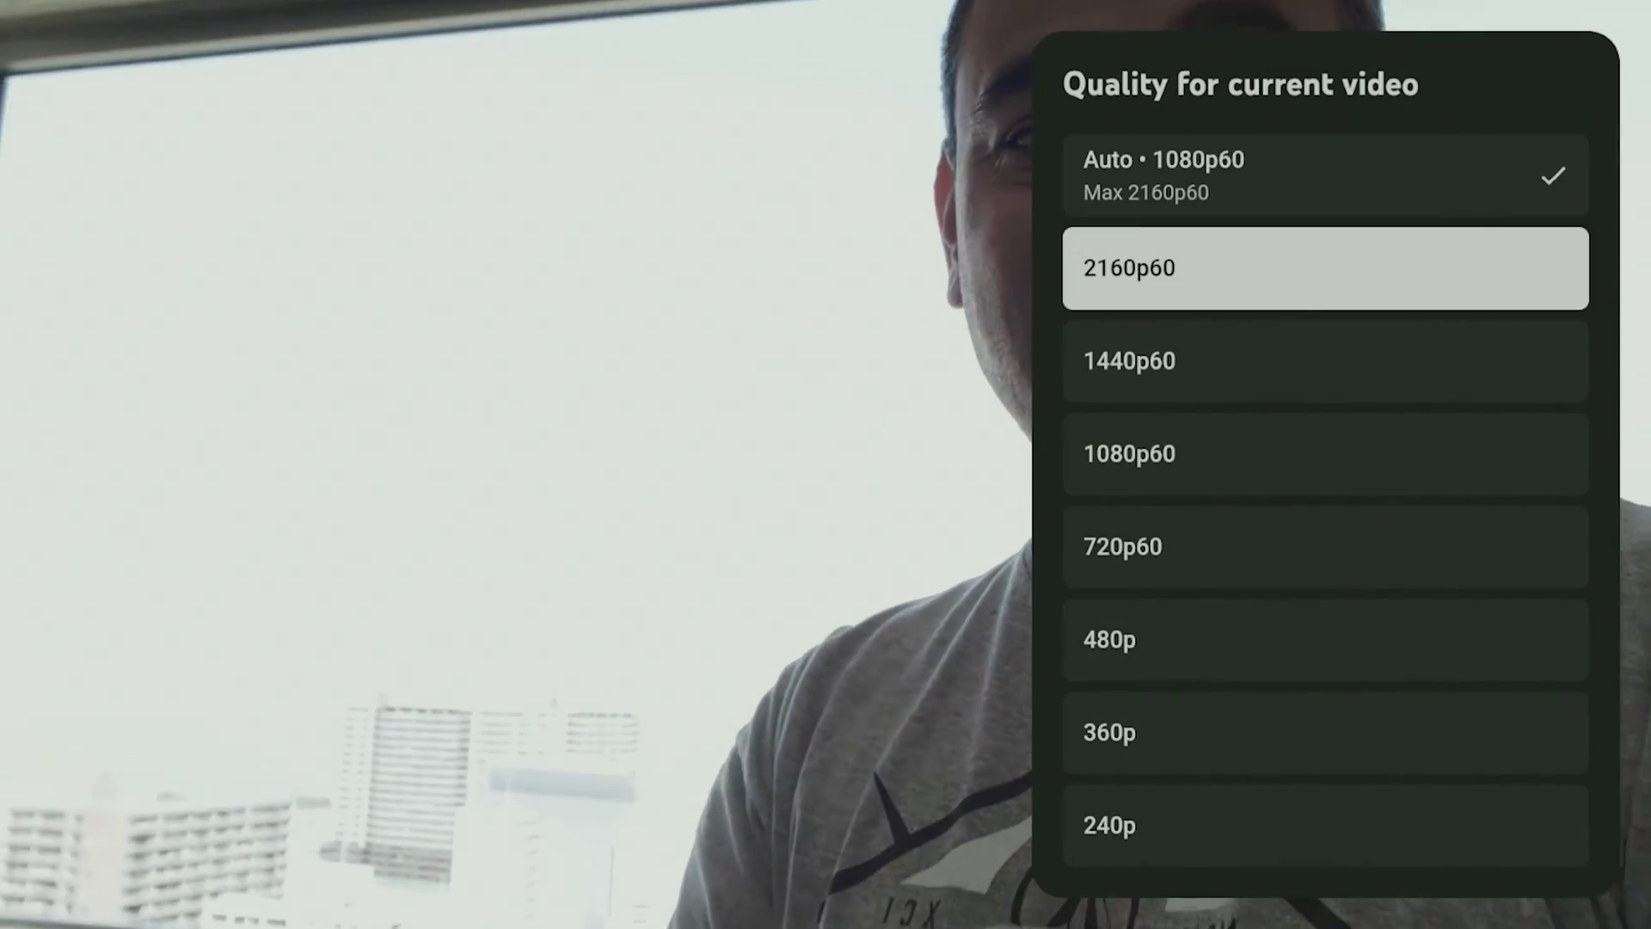
key("Escape")
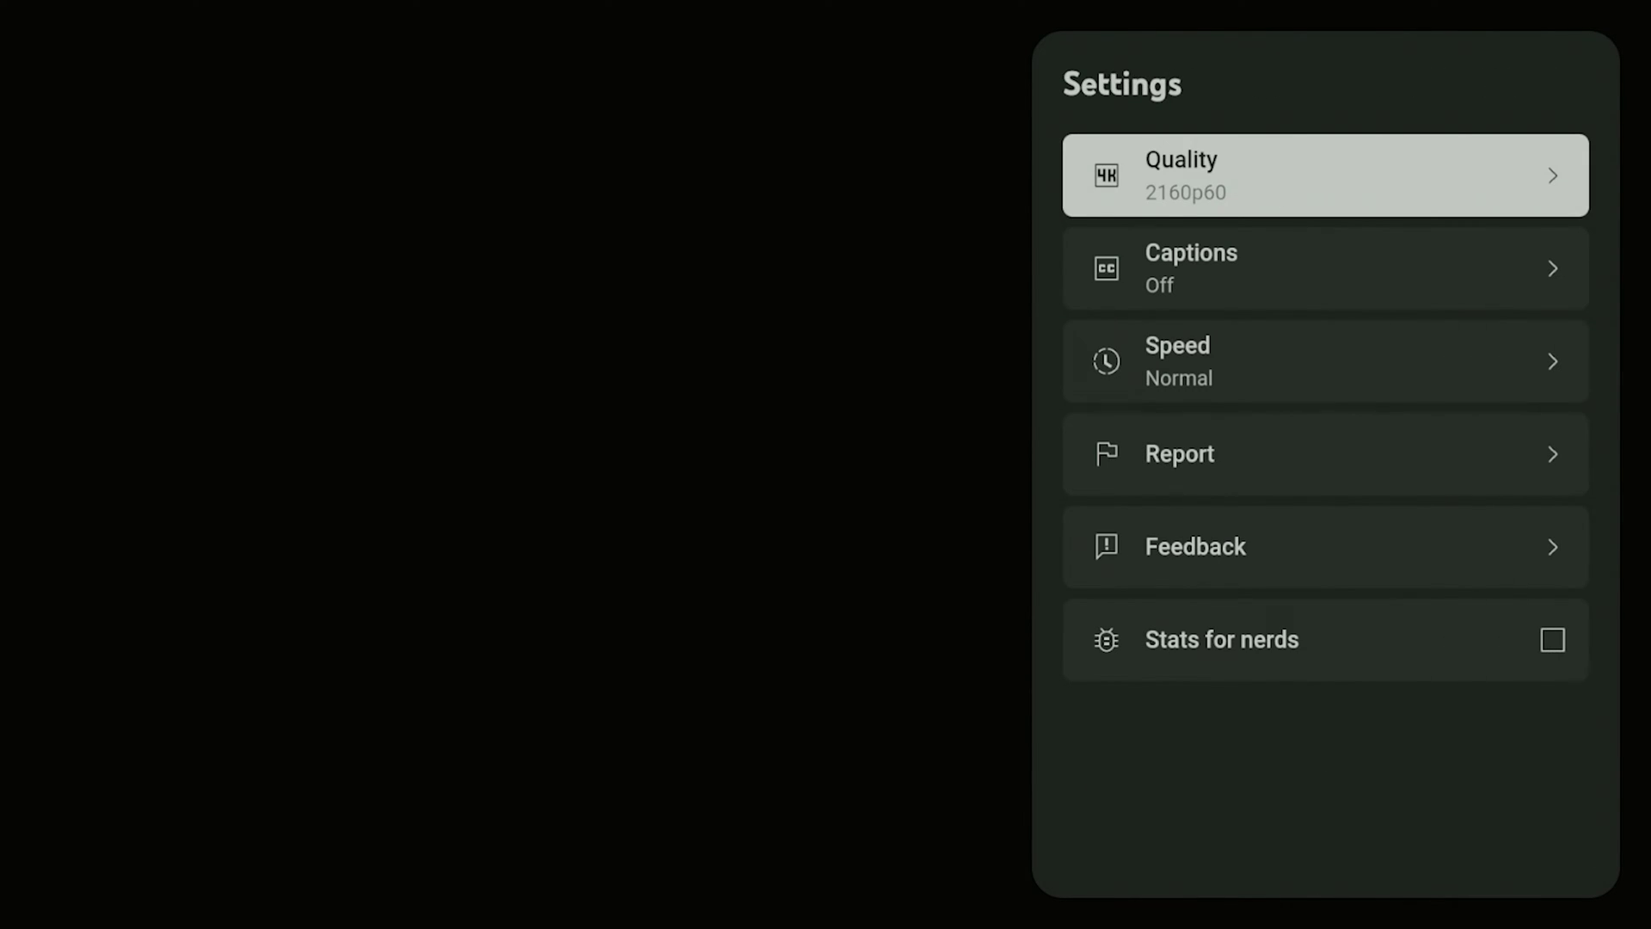
key("Escape")
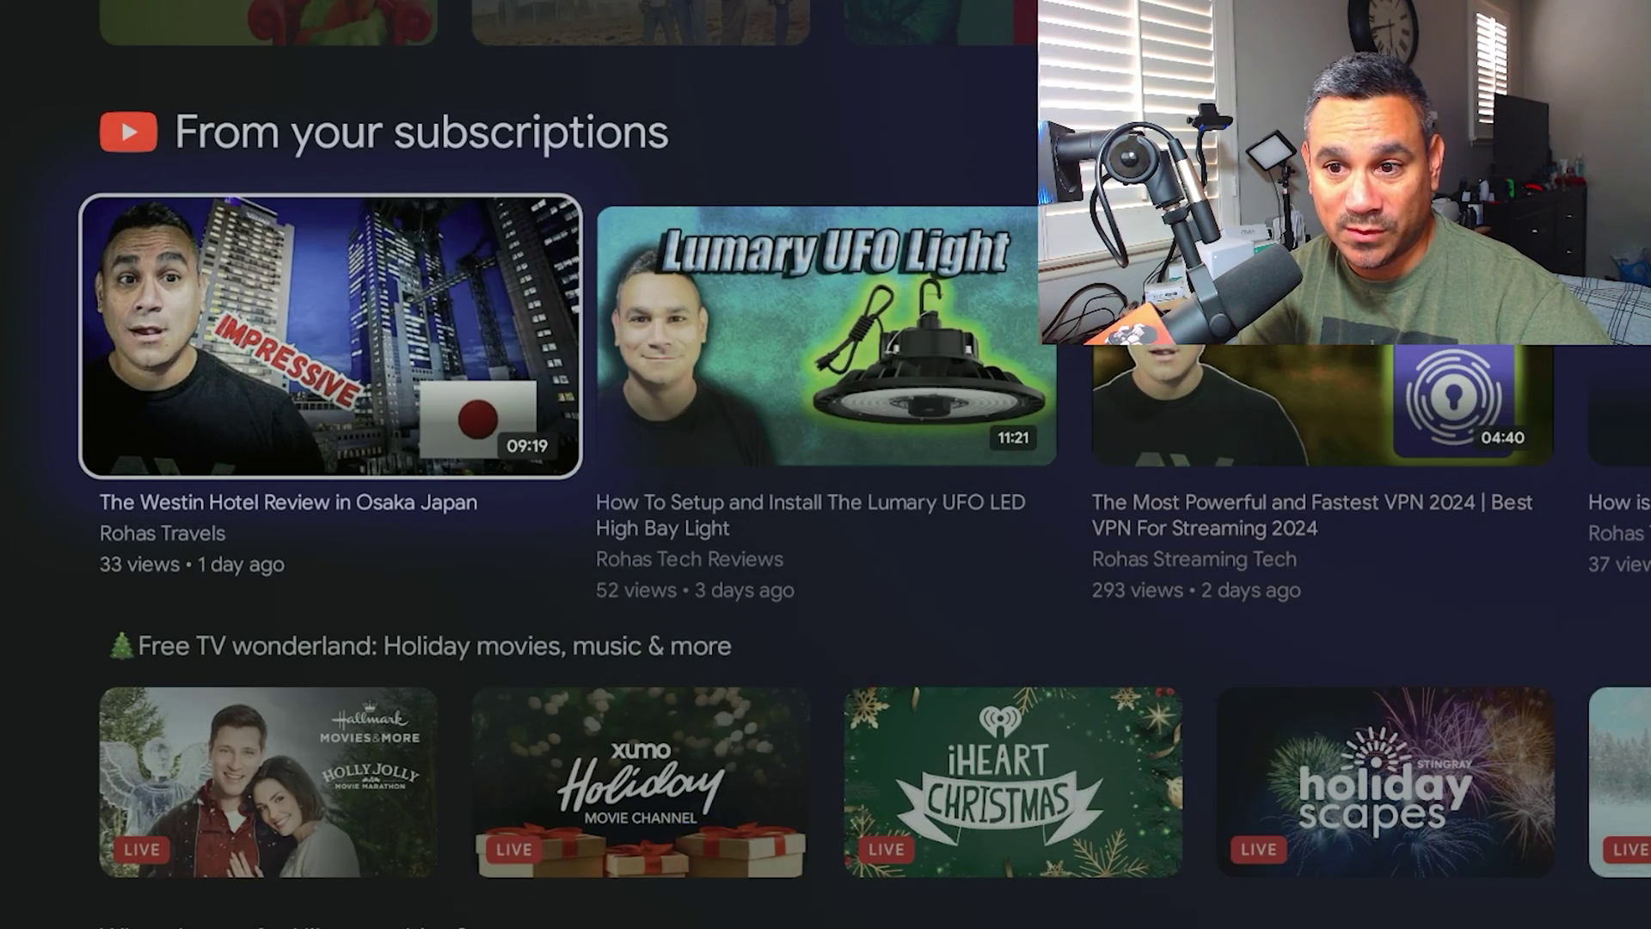
Scroll through the Family, Advent Calendar 2023 and Trending rows, then jump back to the top.
key("Down")
key("Down")
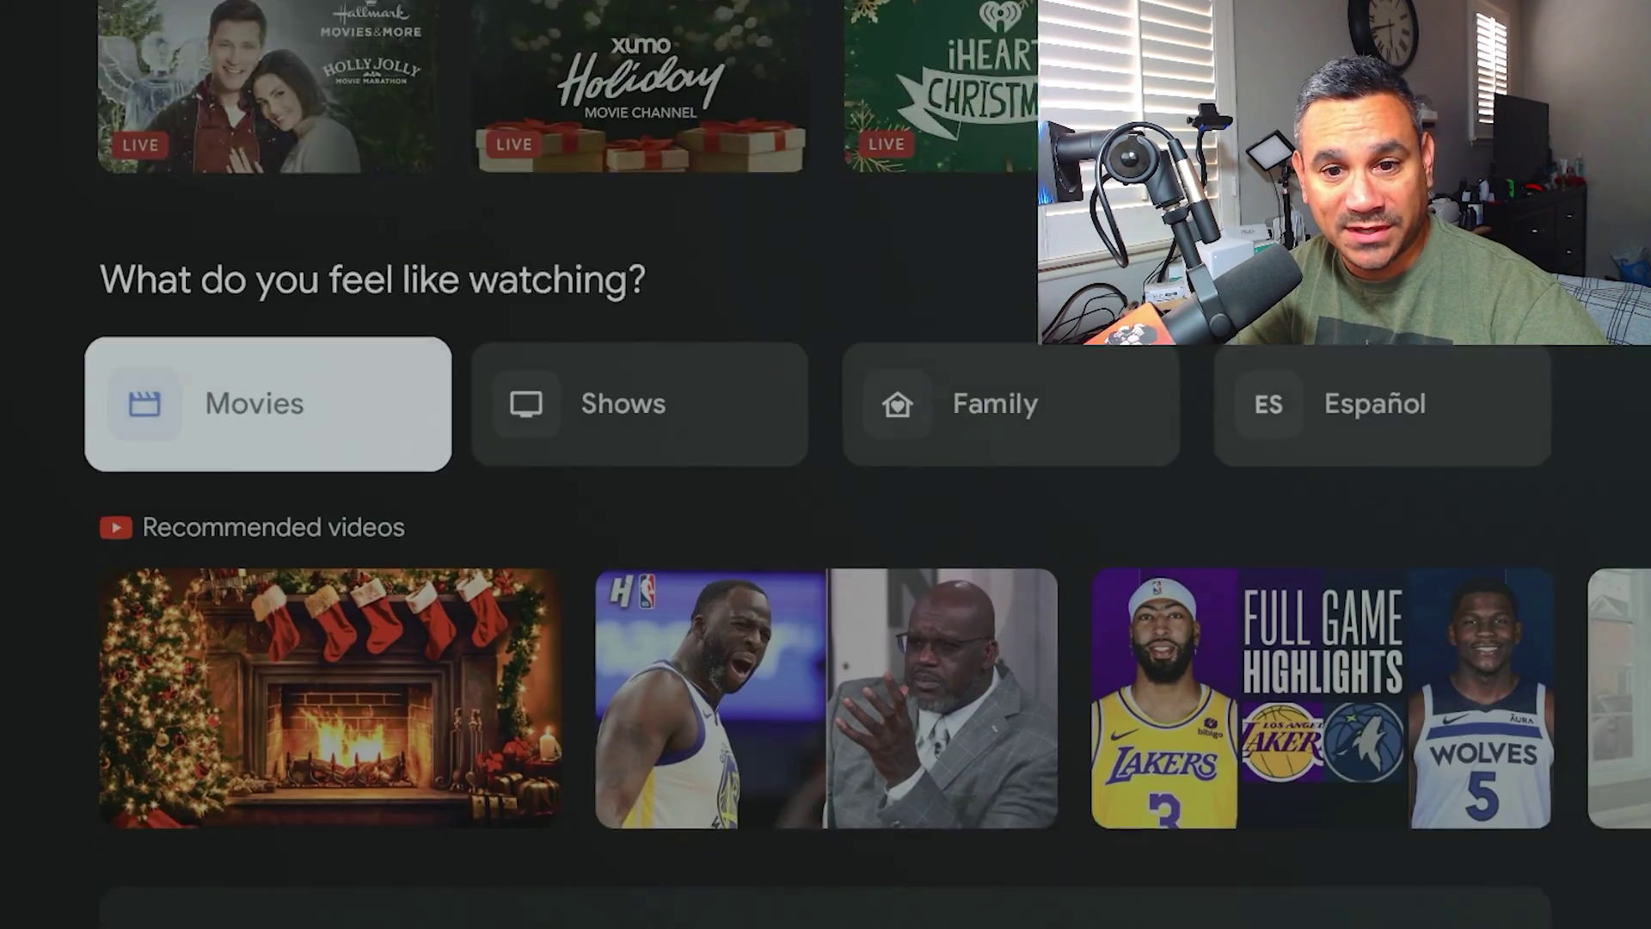
key("Right")
key("Right")
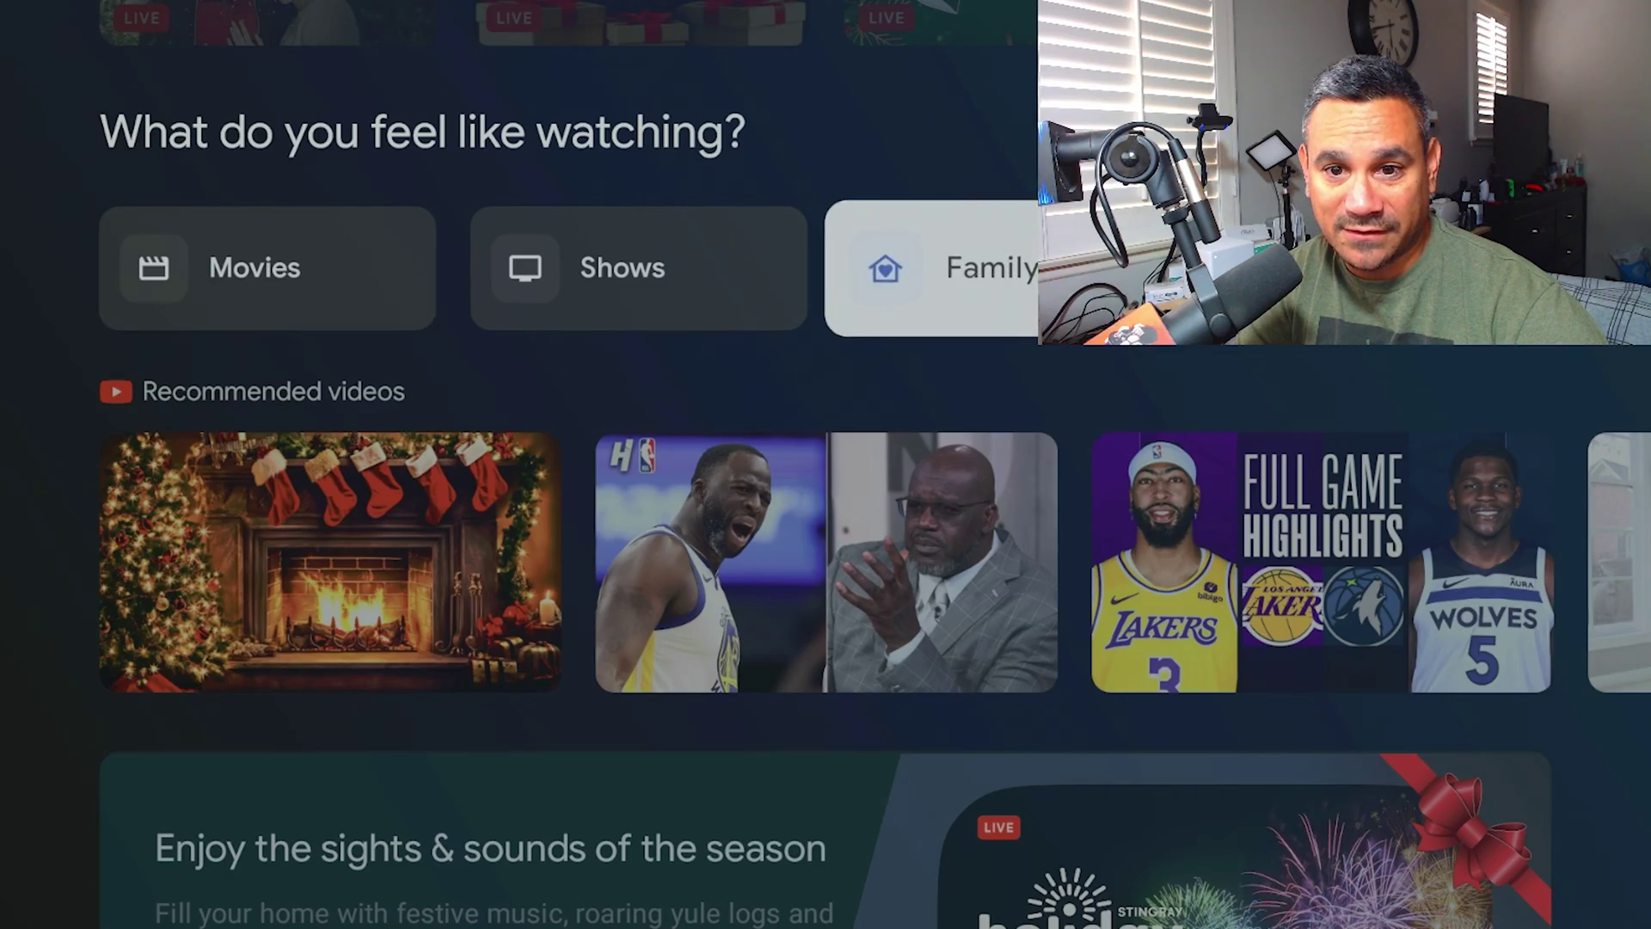
key("Down")
key("Down")
key("Down")
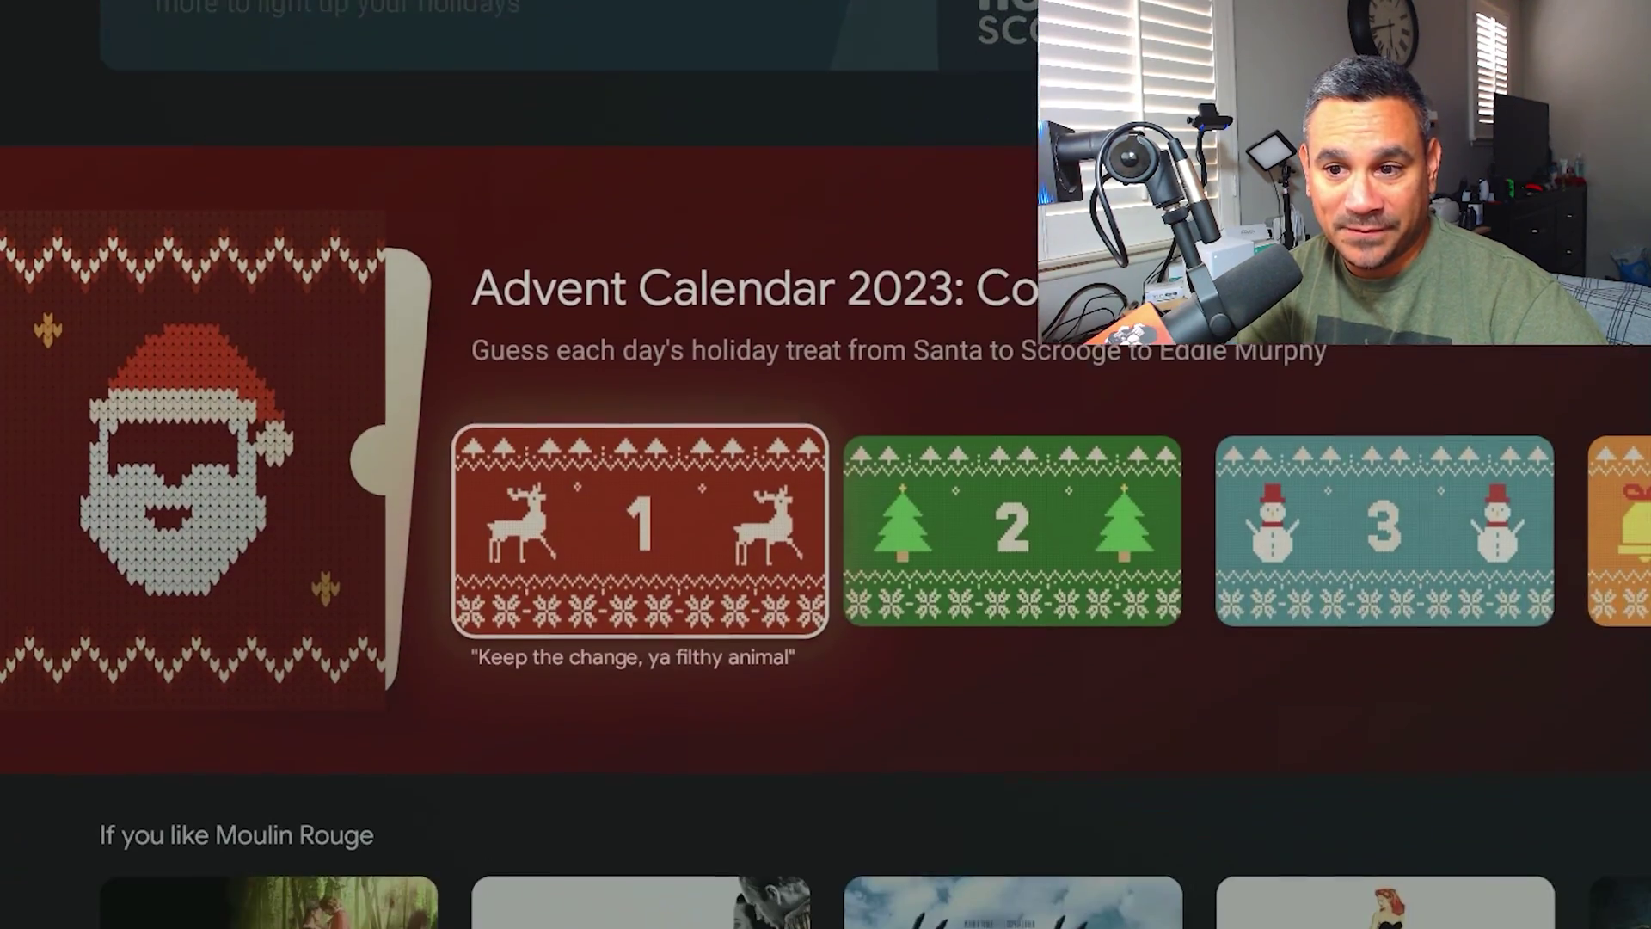
key("Down")
key("Down")
key("Down")
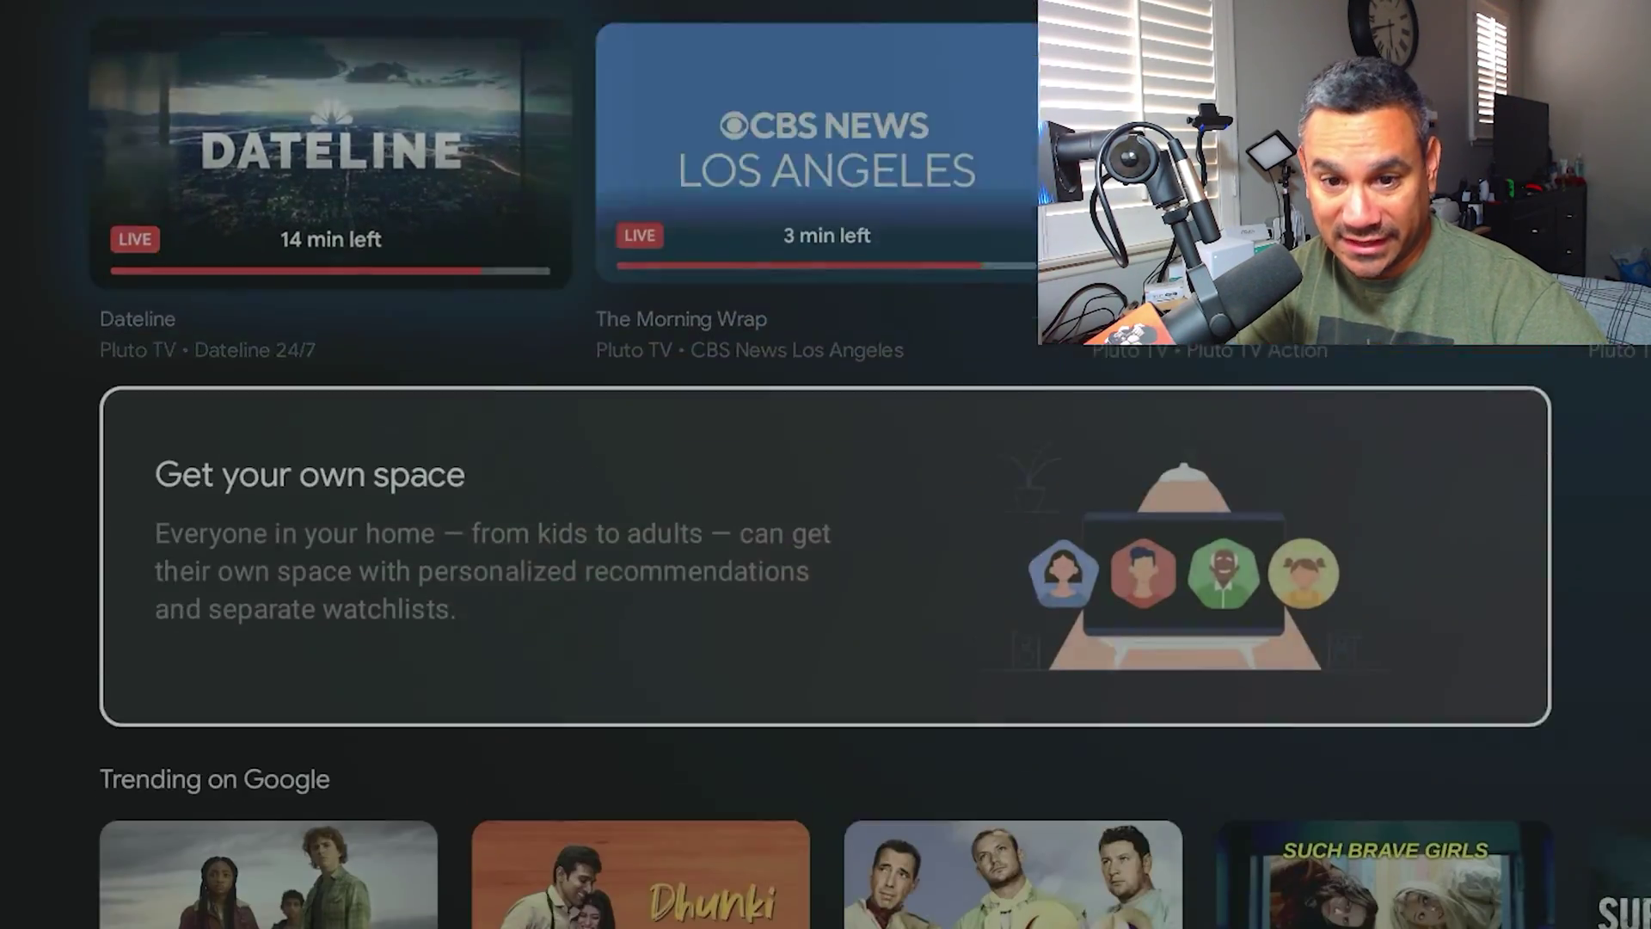
key("Down")
key("Down")
key("Down")
key("Down")
key("Down")
key("Down")
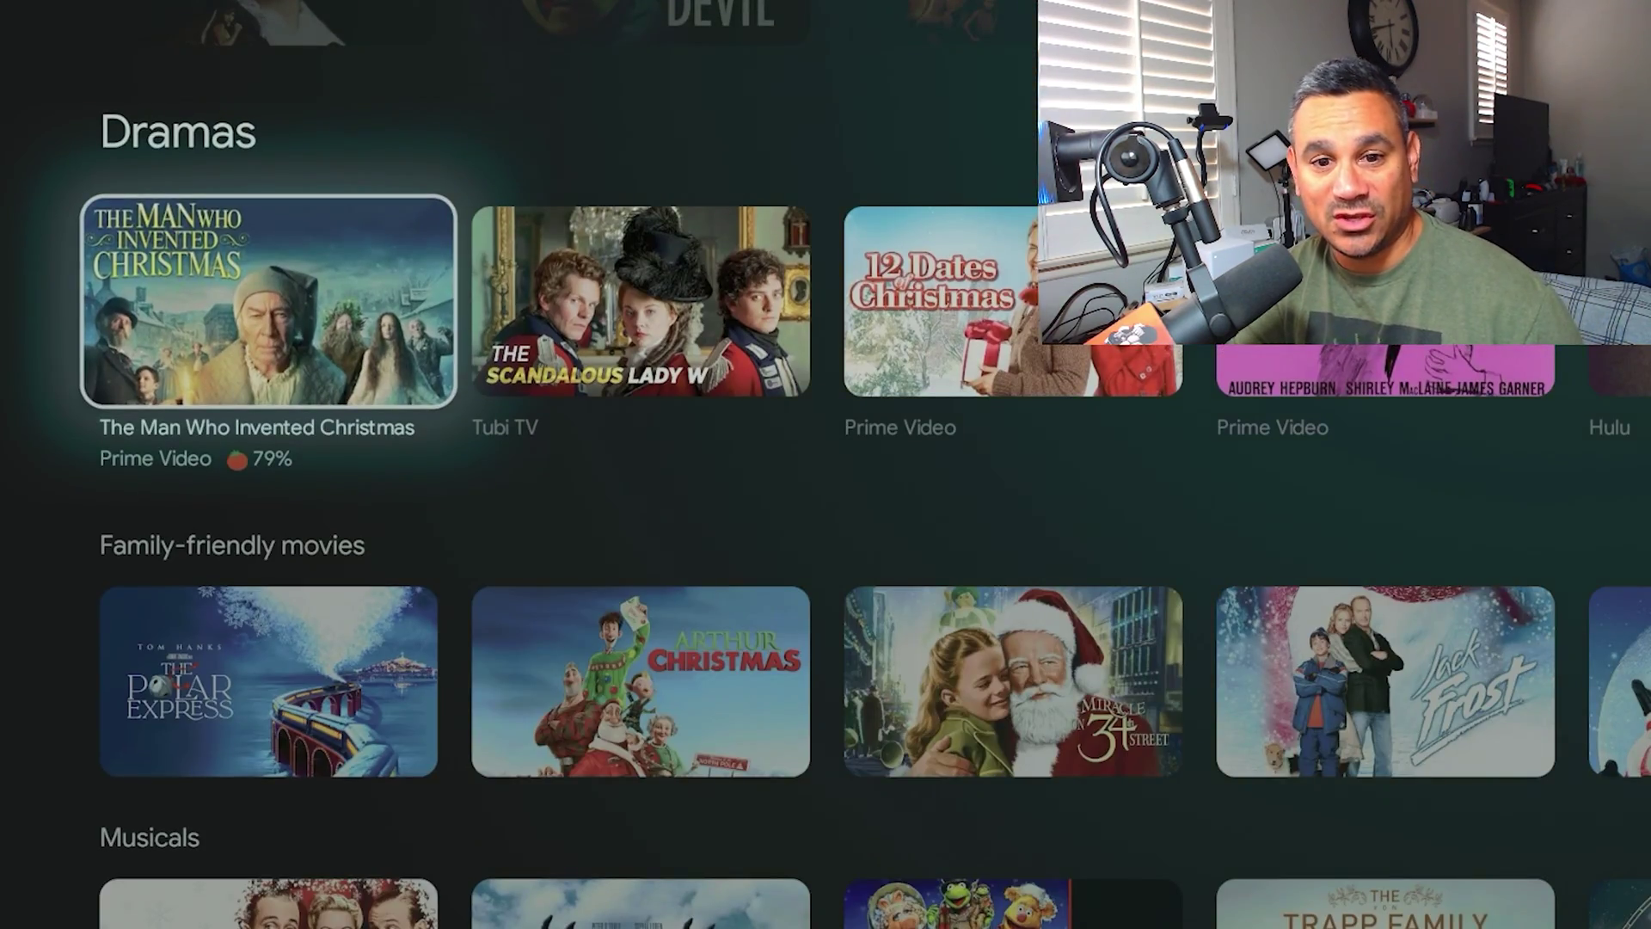
key("Up")
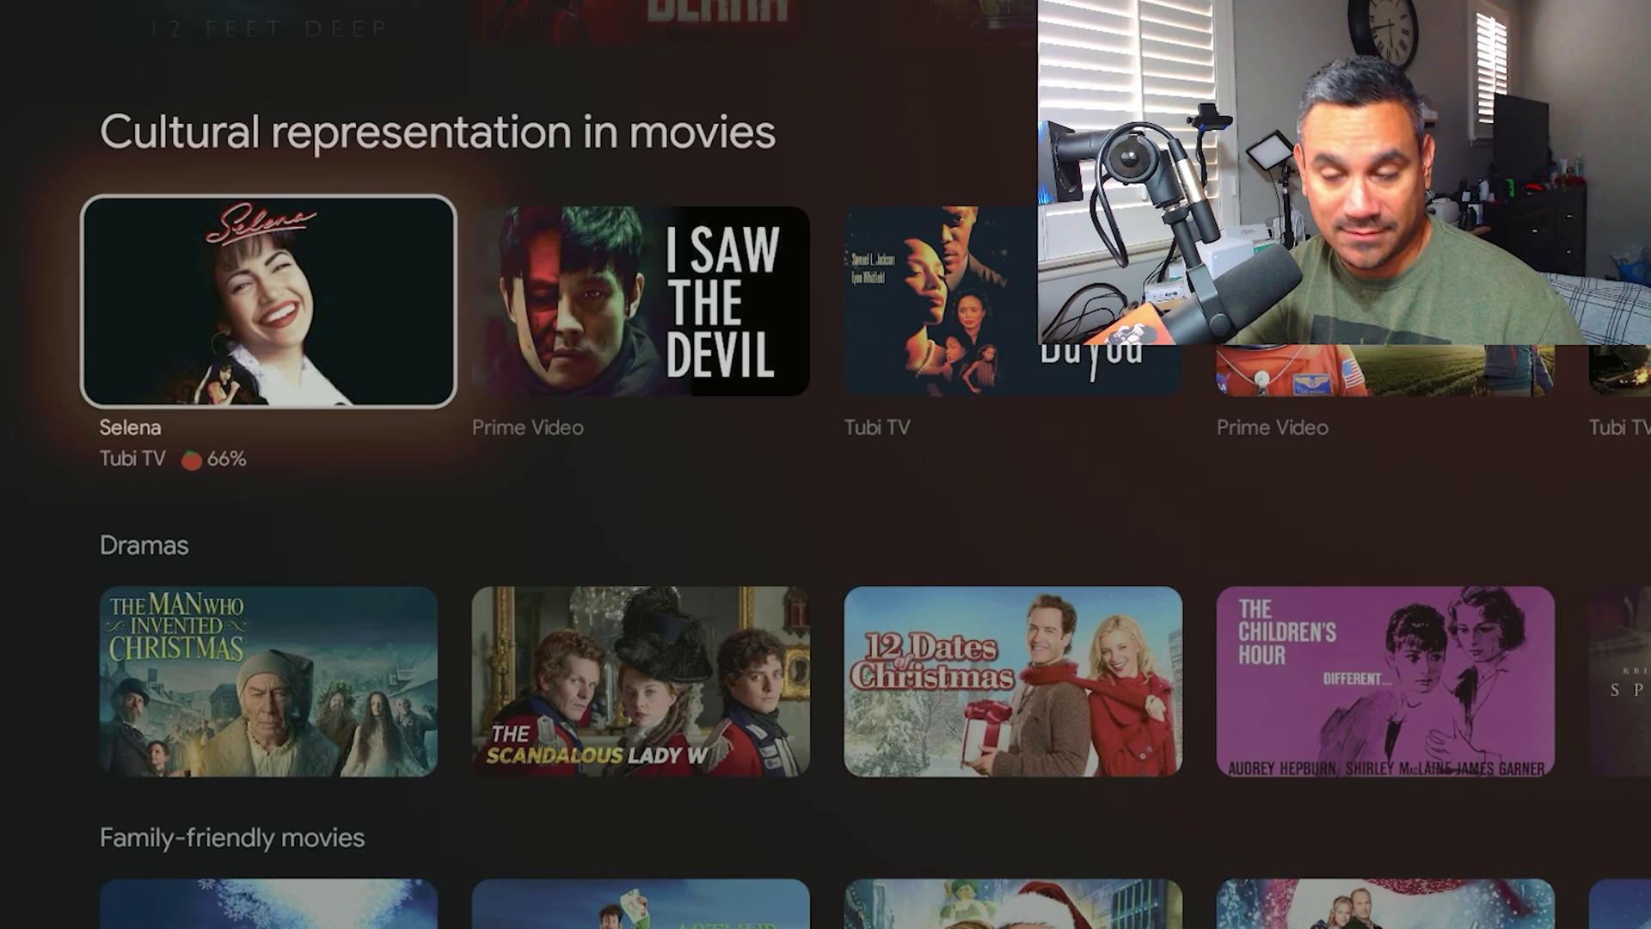
key("Escape")
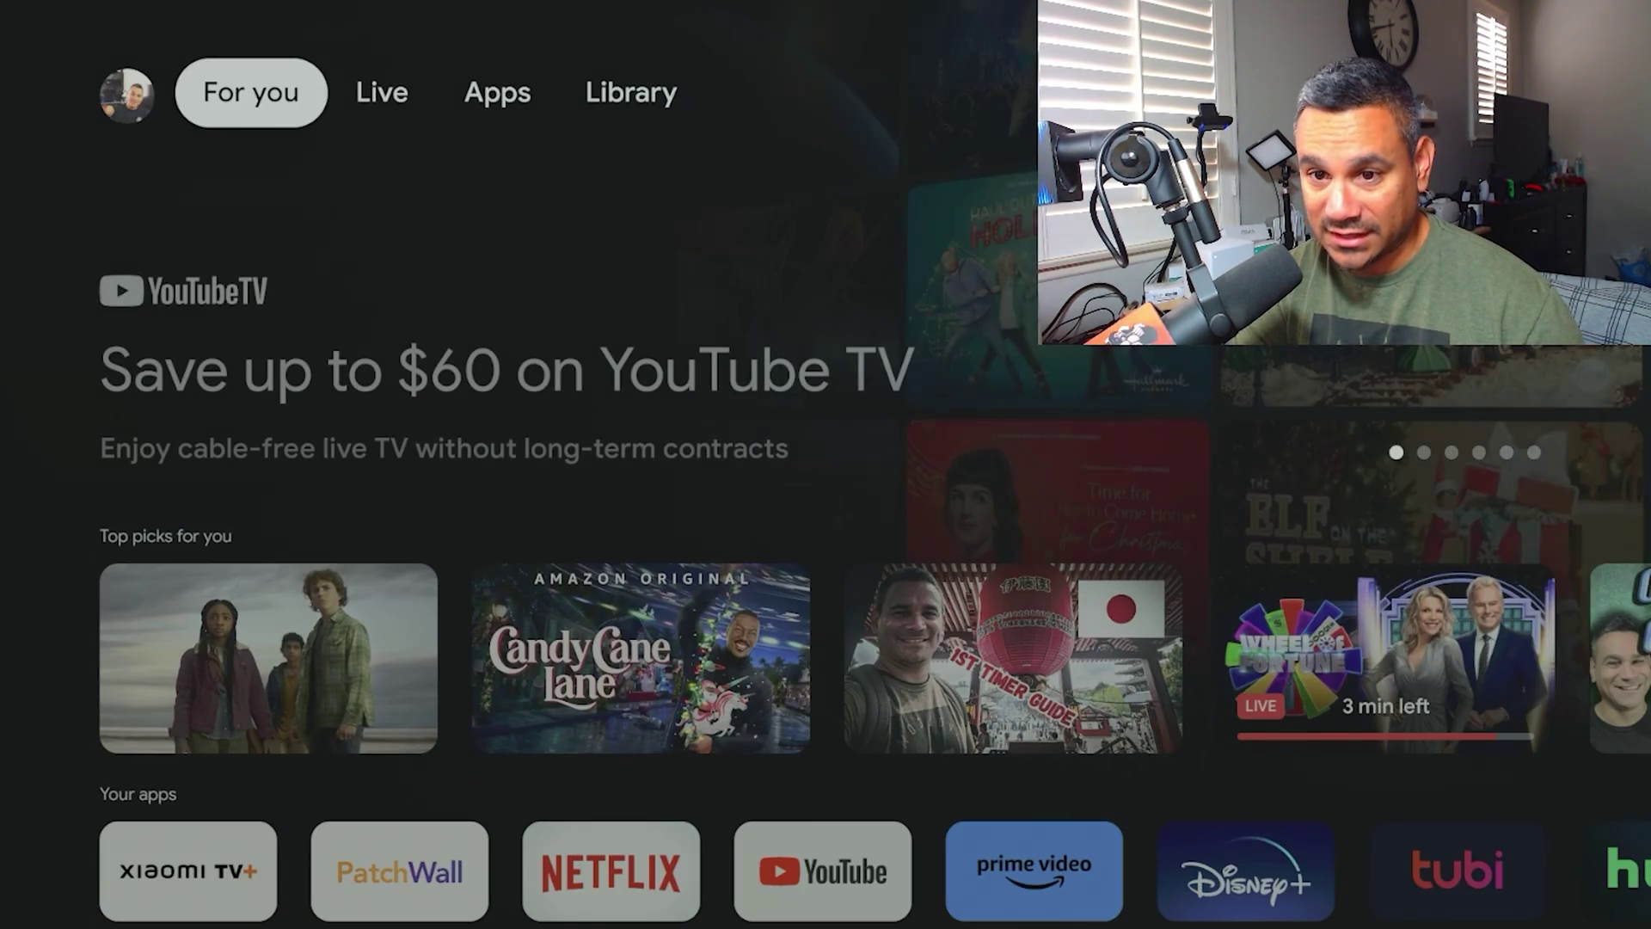
Look through the Live channel guide, then open Search for apps and games on the Apps page.
key("Right")
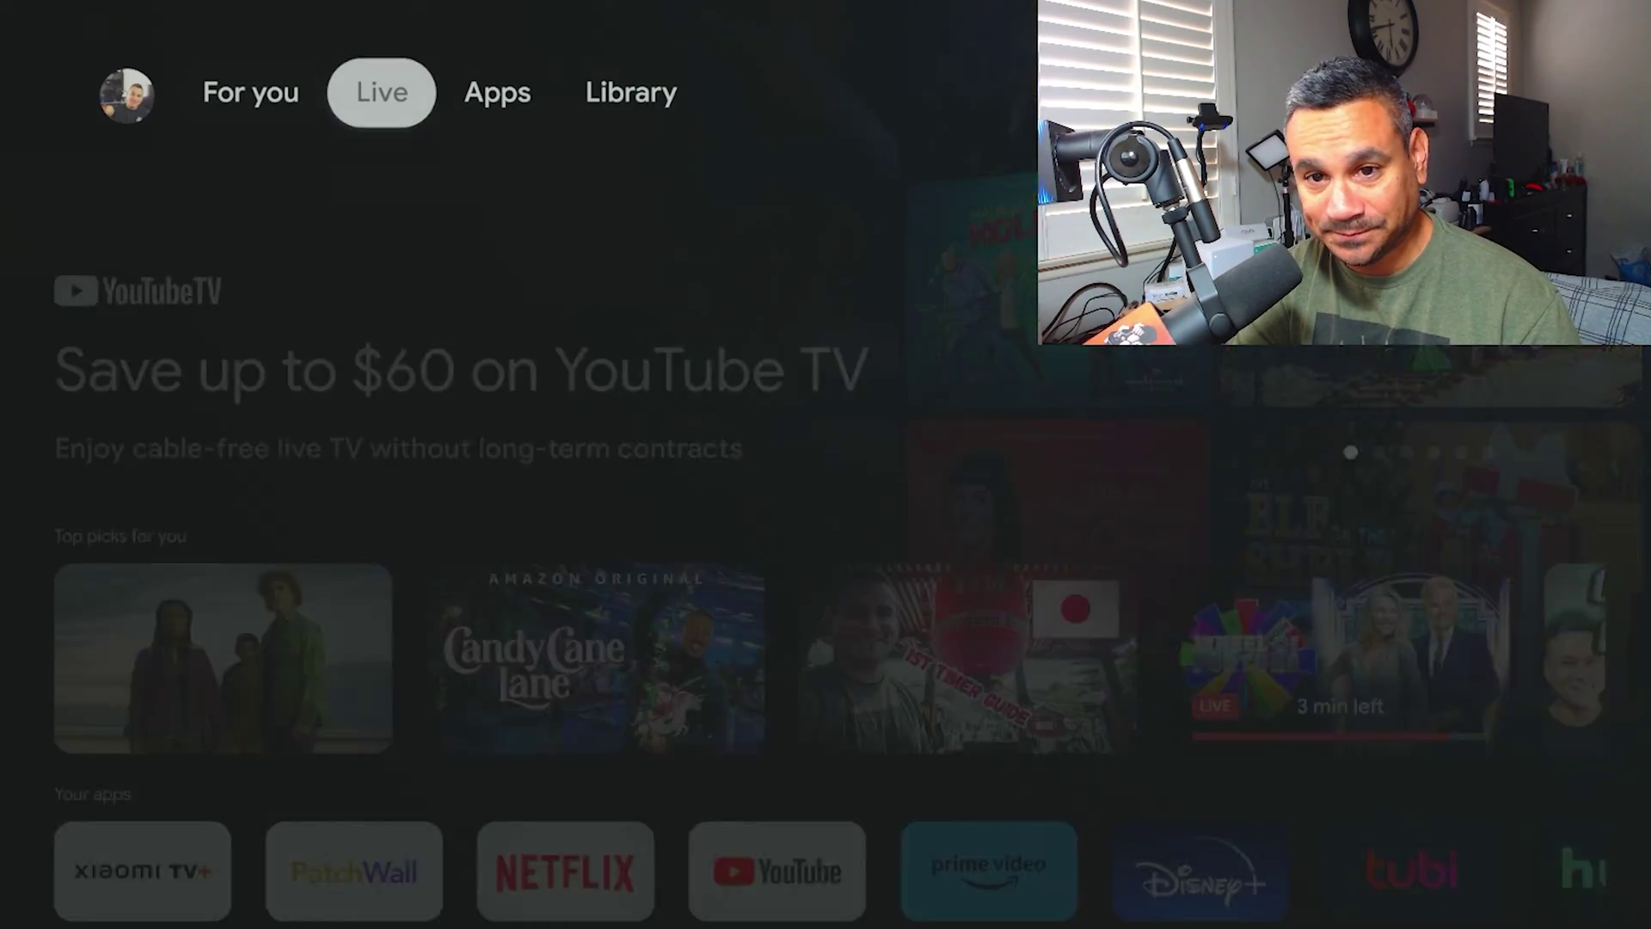
key("Down")
key("Down")
key("Down")
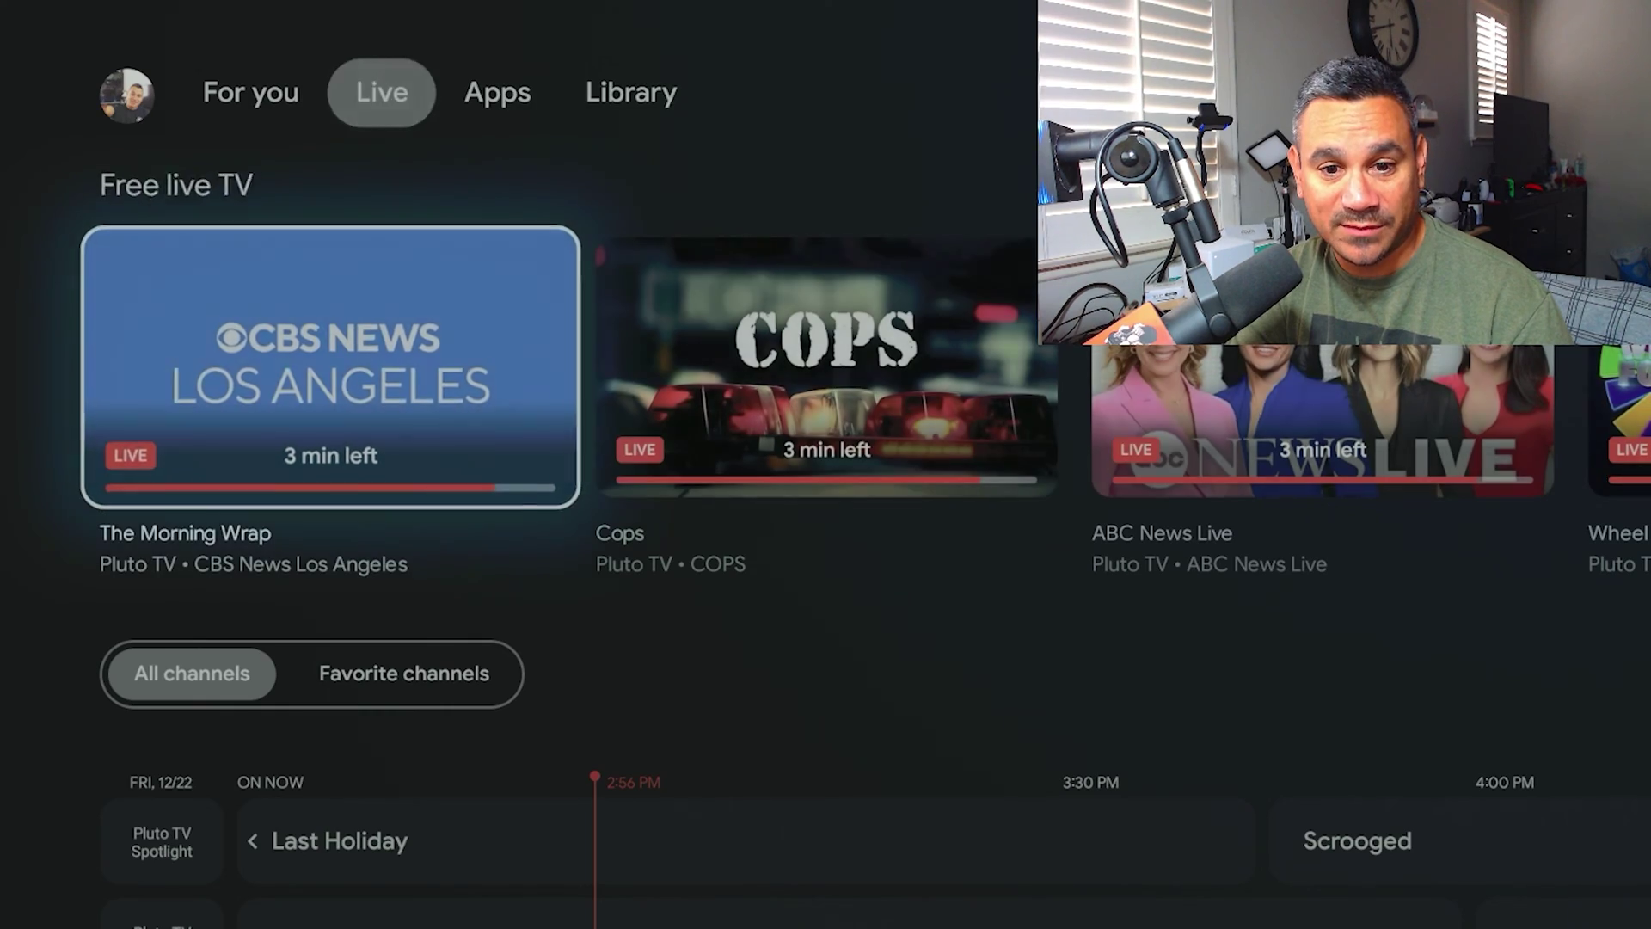
key("Up")
key("Up")
key("Up")
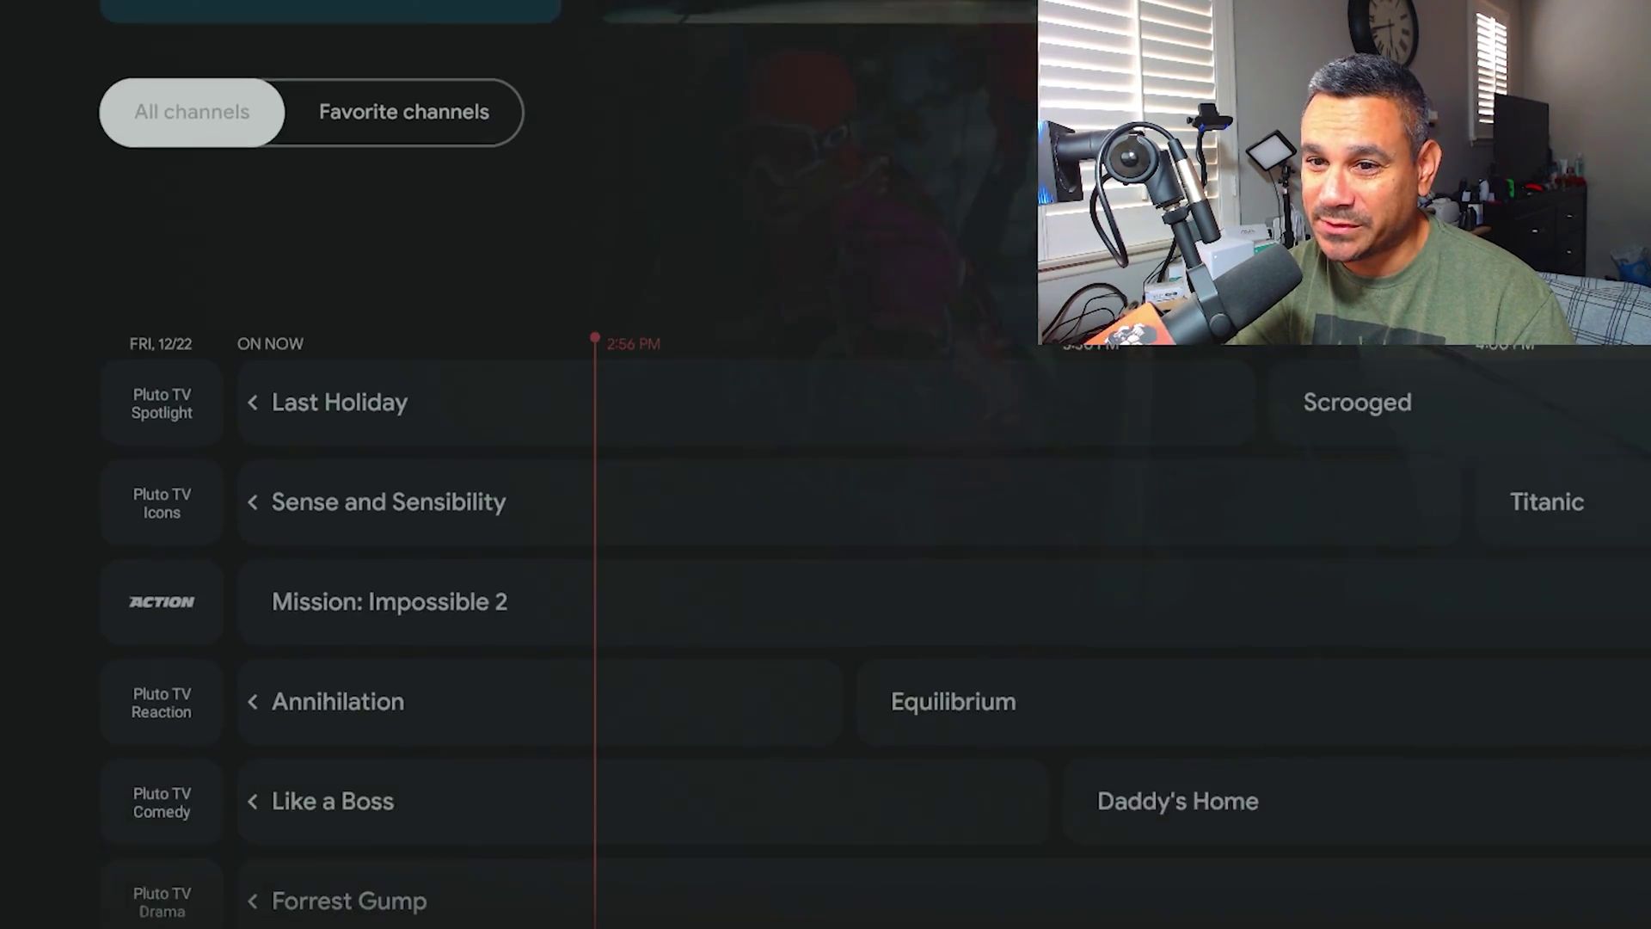
key("Right")
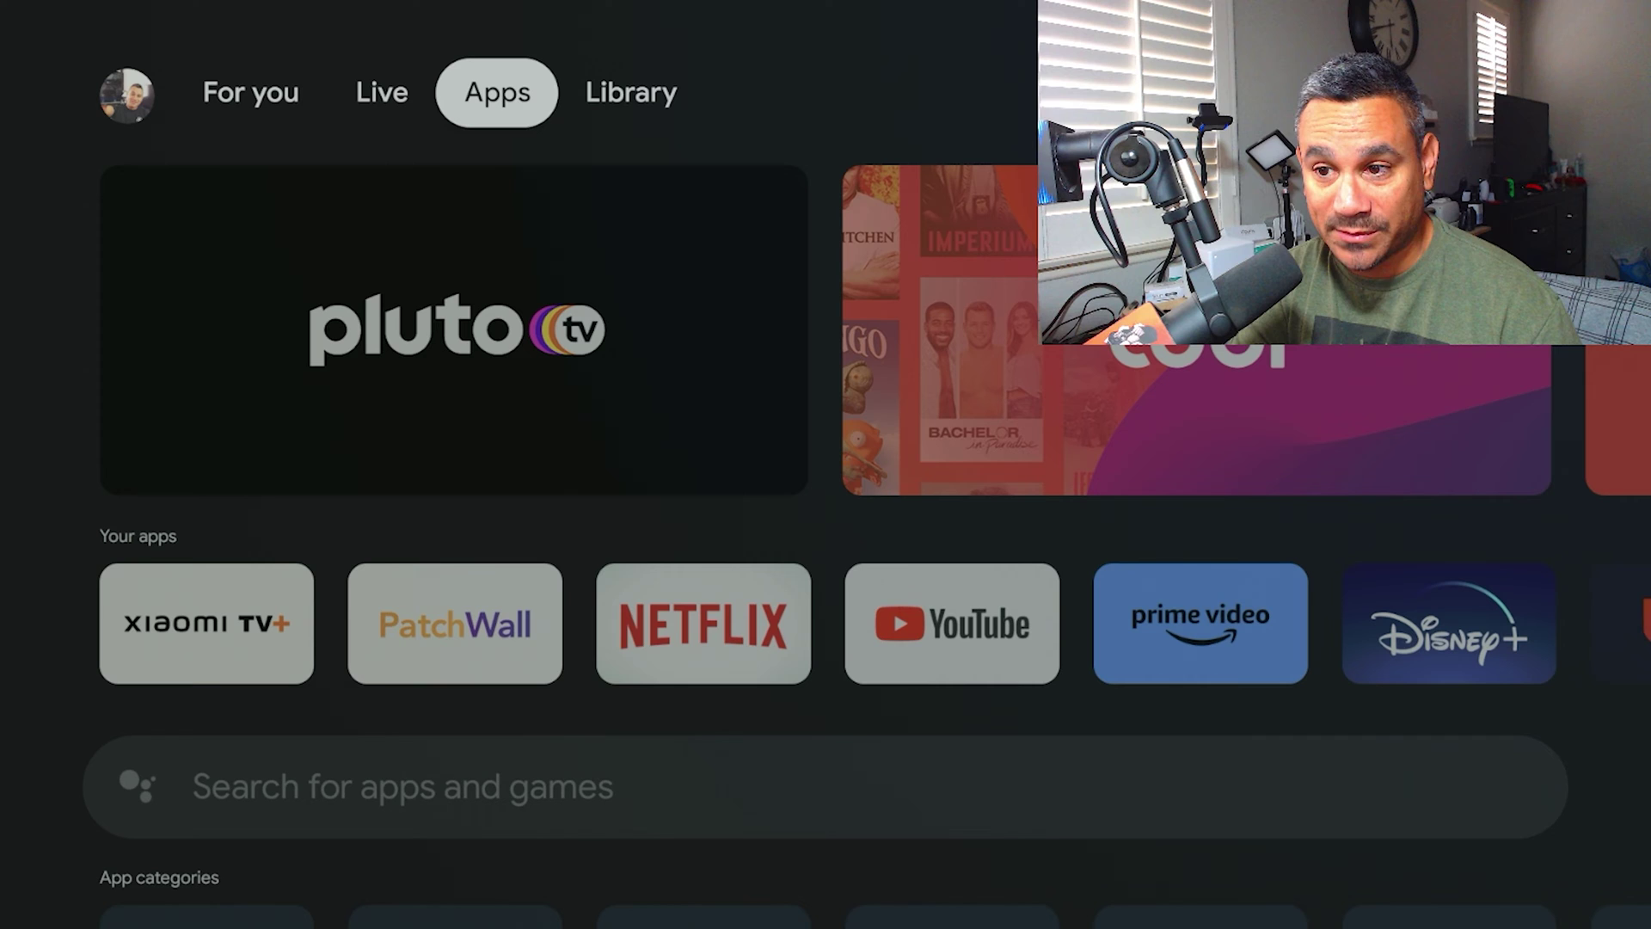
key("Down")
key("Down")
key("Down")
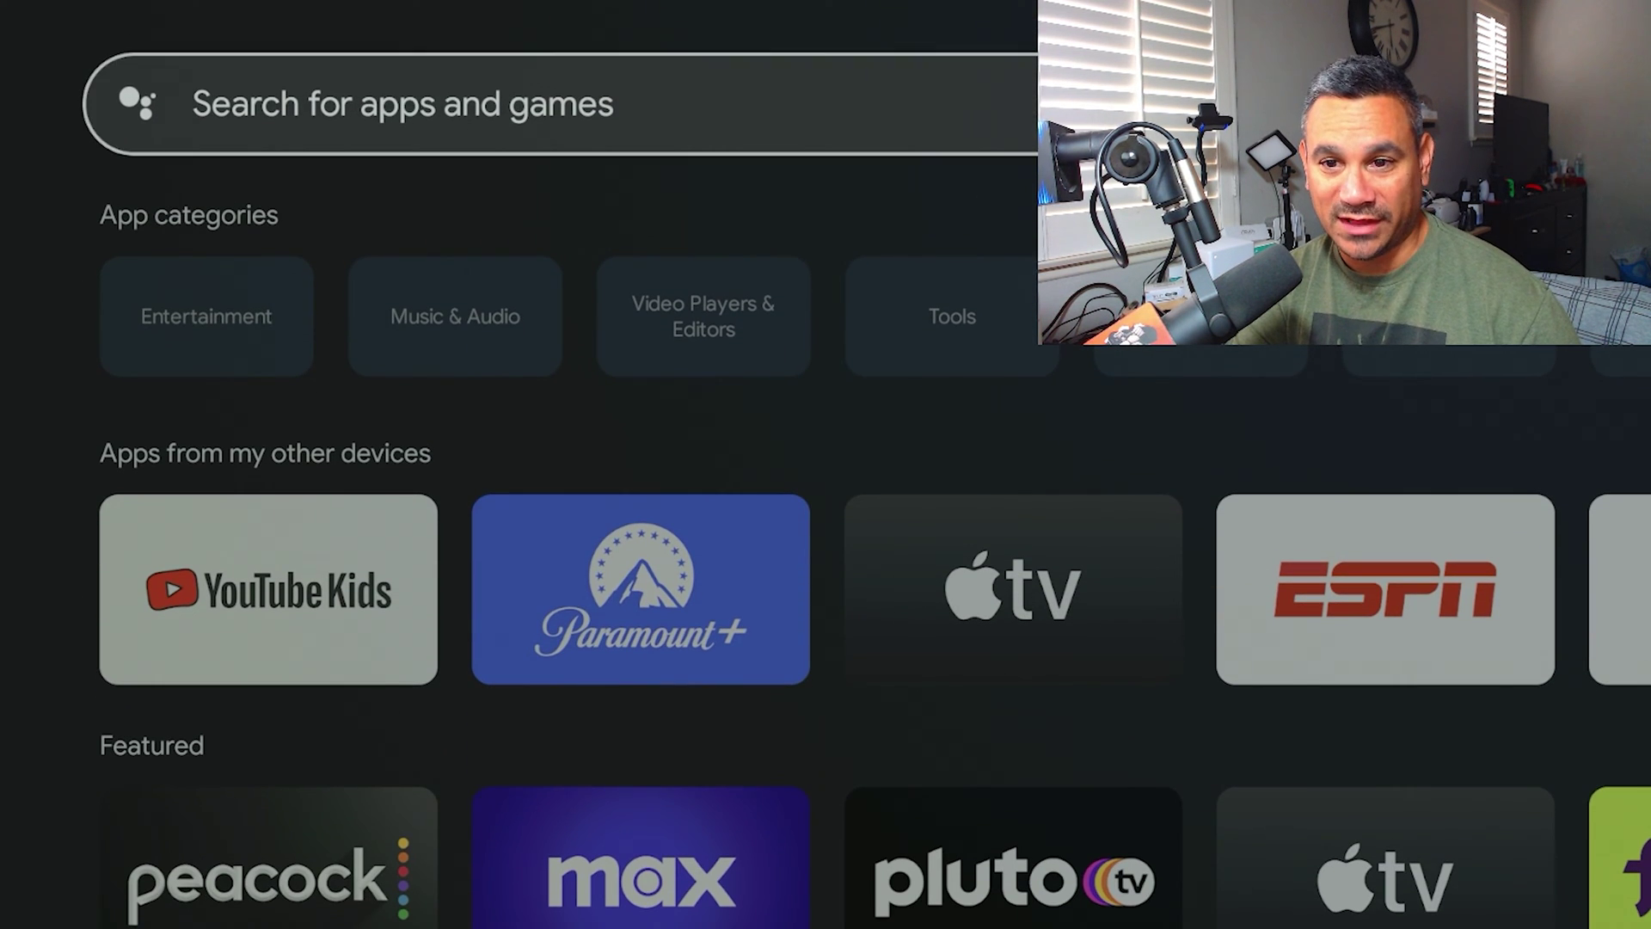
key("Return")
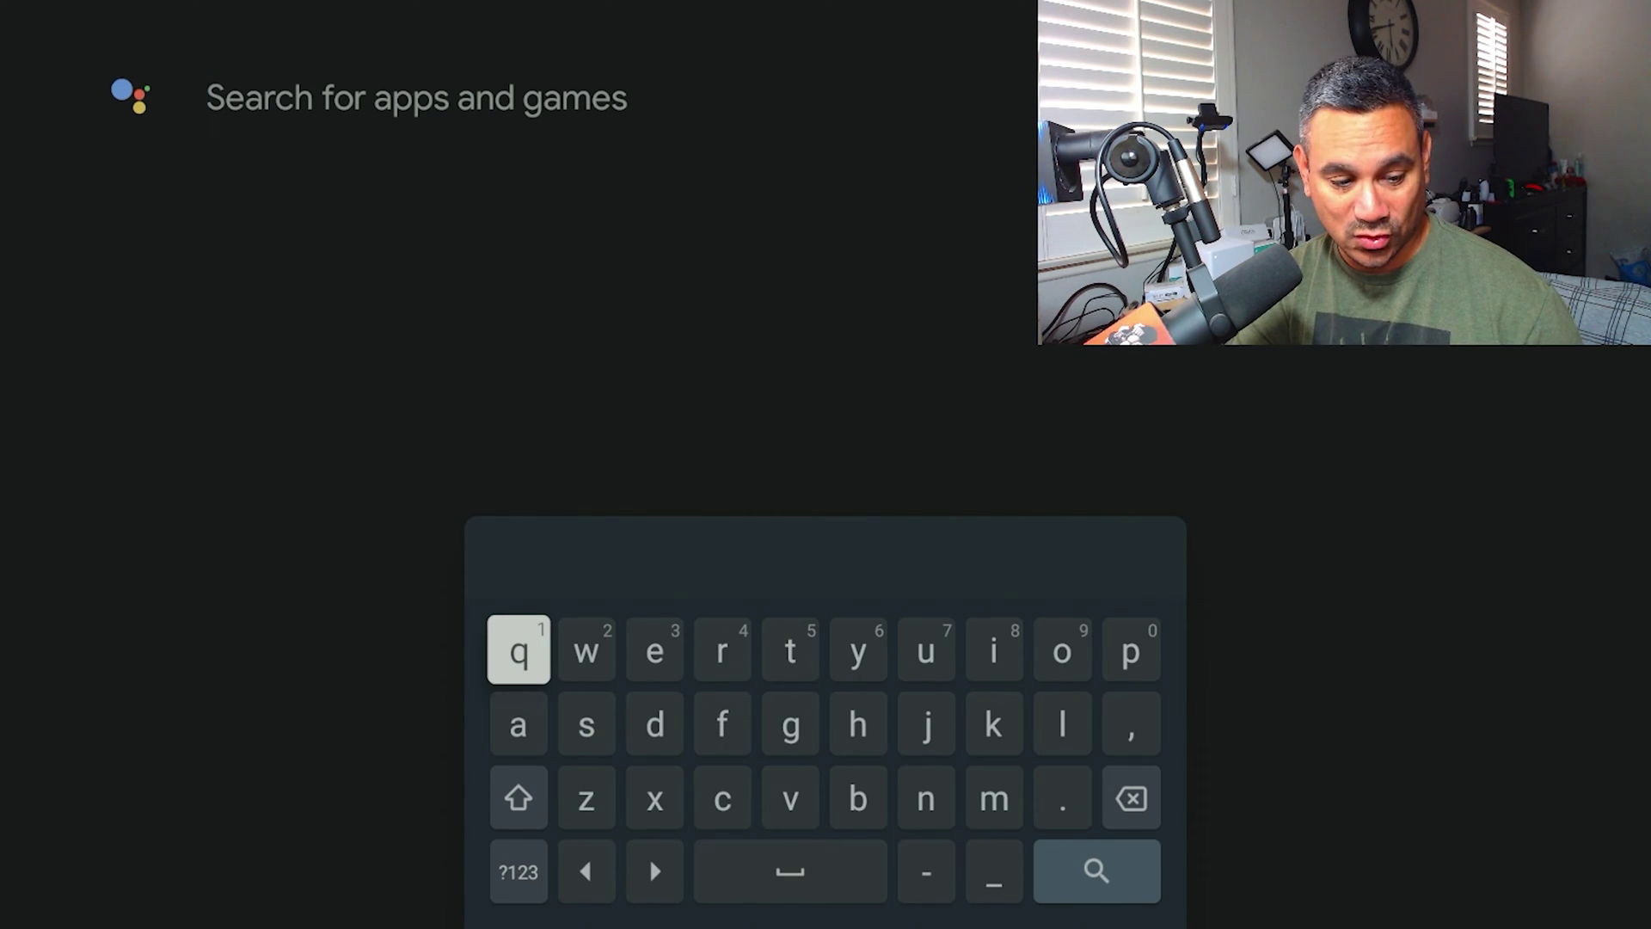
Voice-search for AIDA64, view its app details, and close them.
key("super")
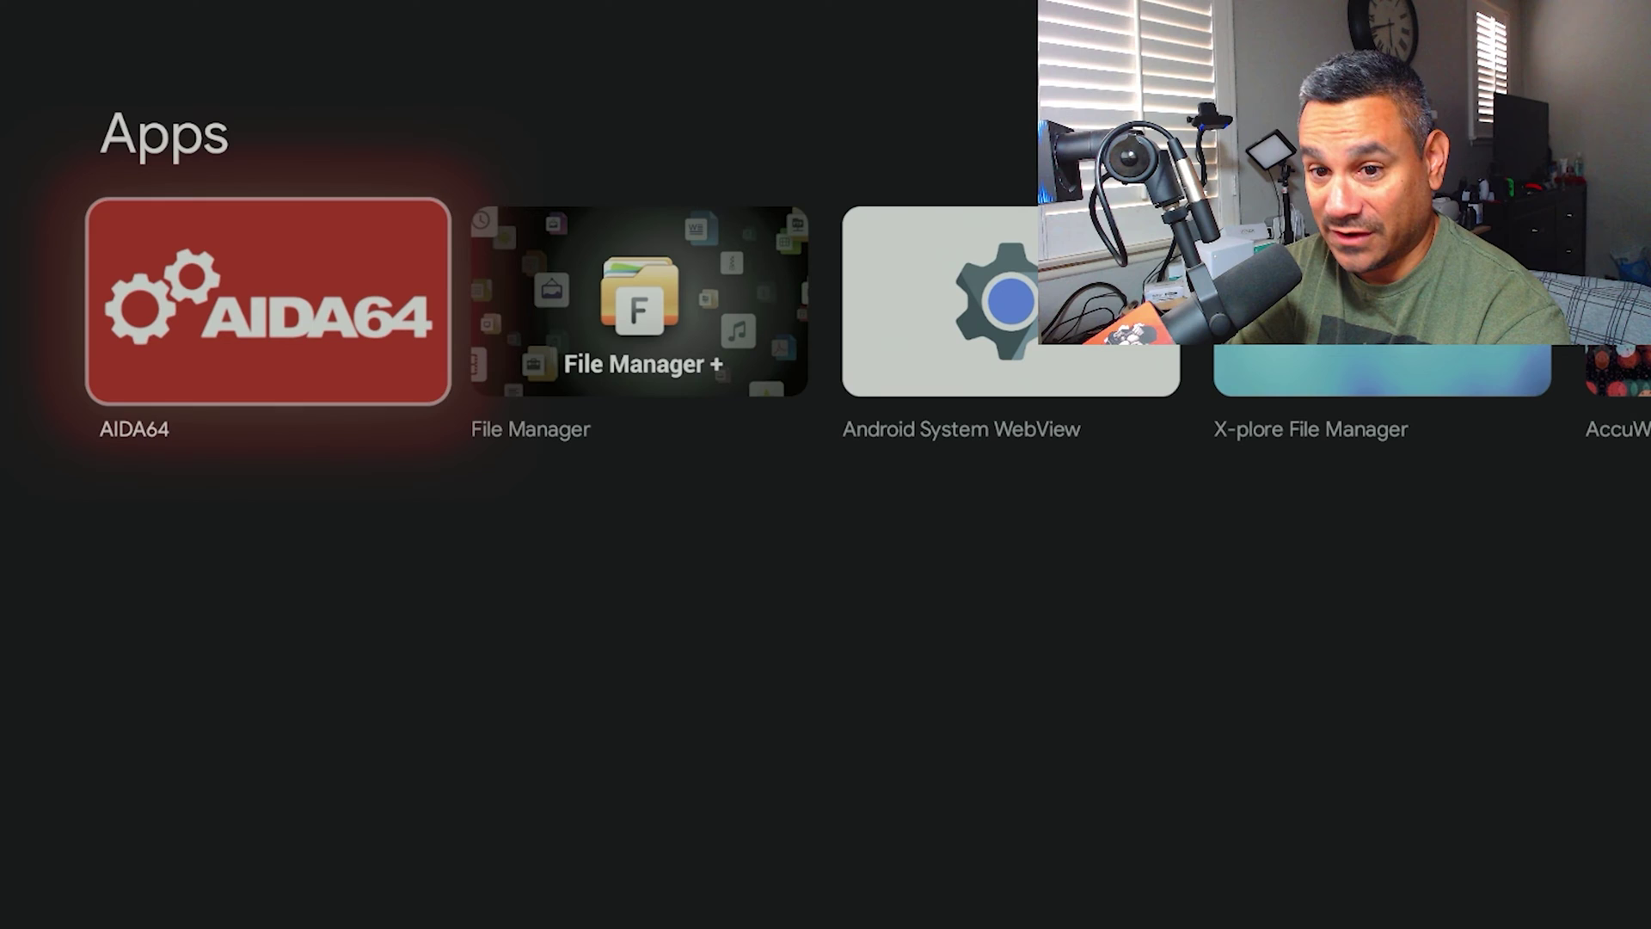
key("Return")
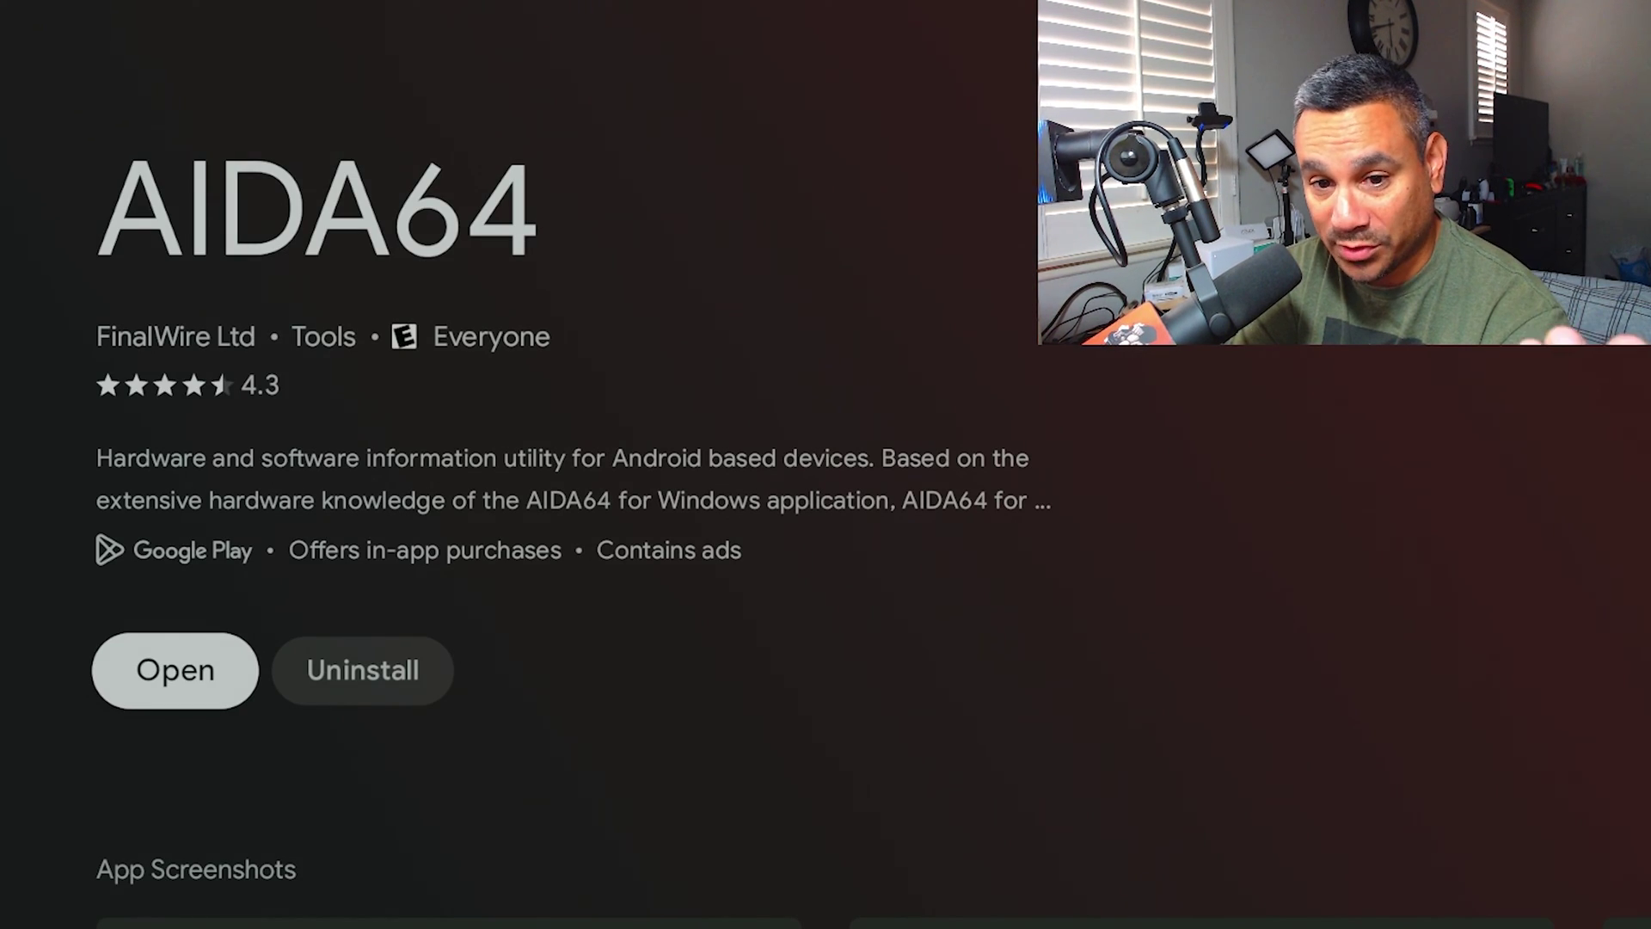
key("Escape")
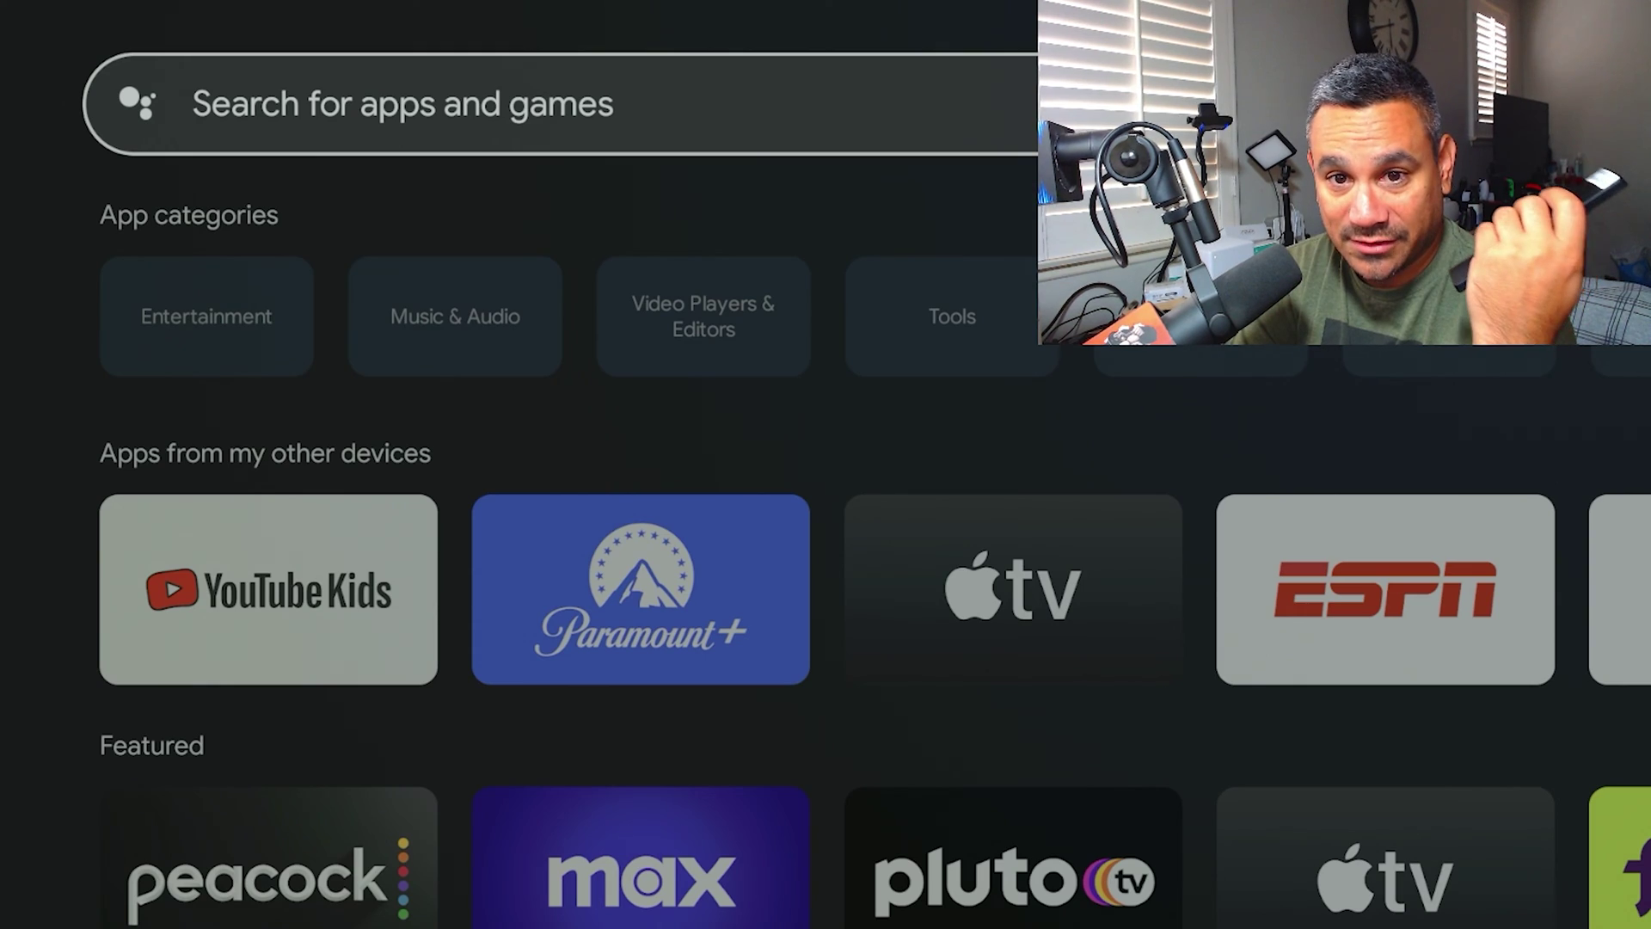
Browse the Recommended, ESPN, Free movies & TV and live sports app rows, then return to the top.
key("Down")
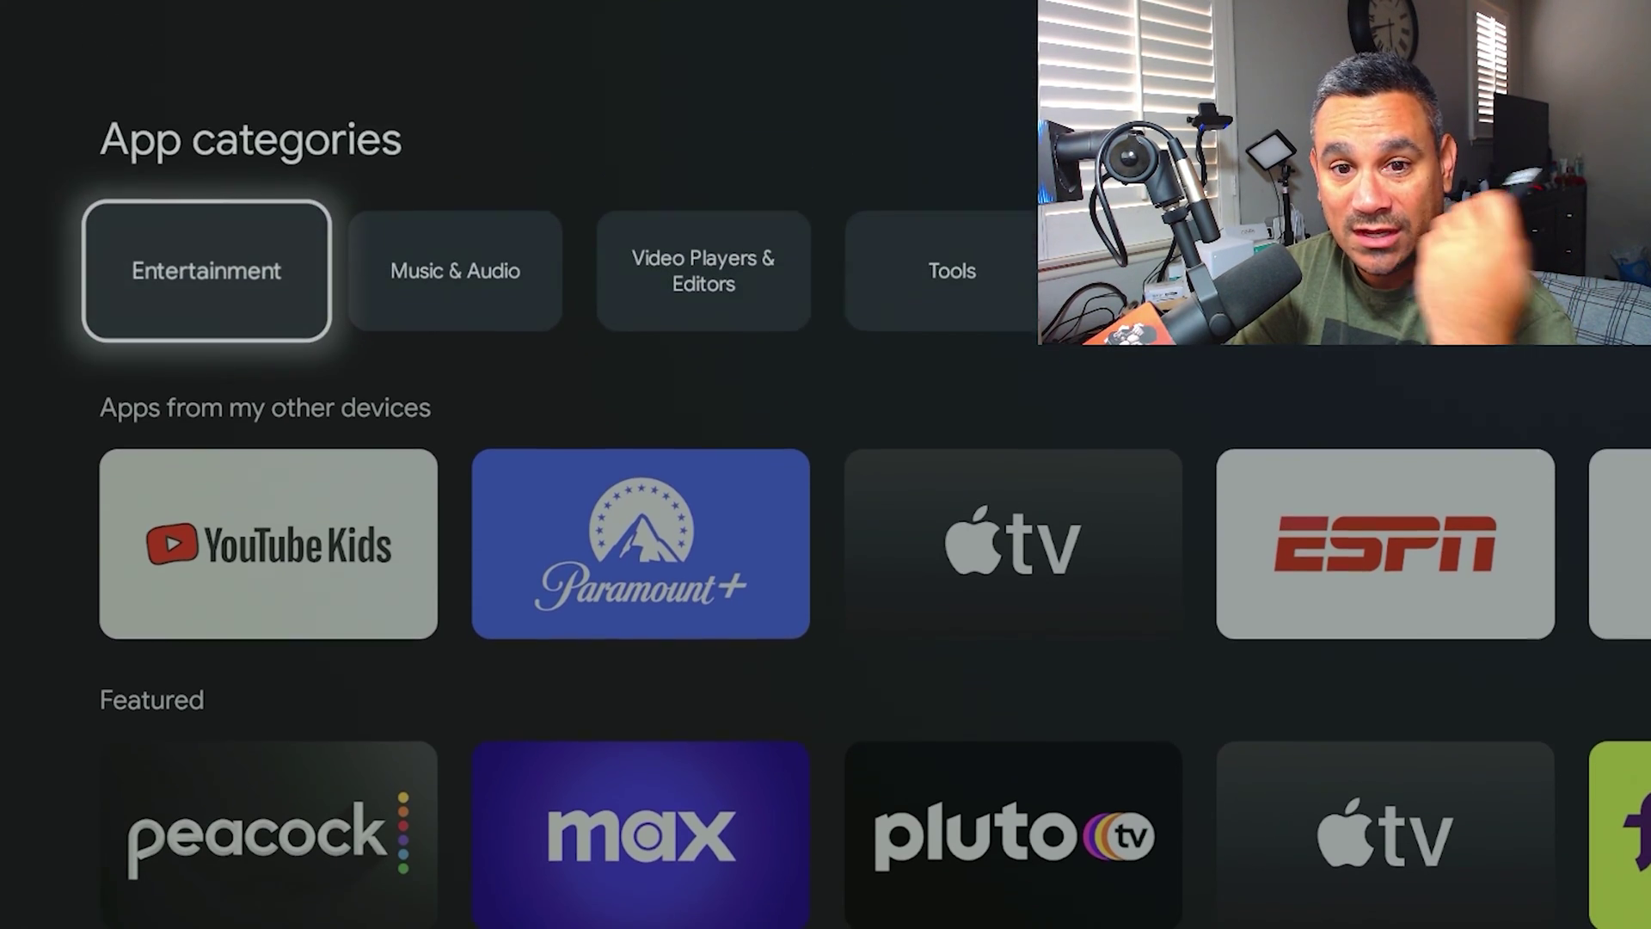
key("Down")
key("Down")
key("Down")
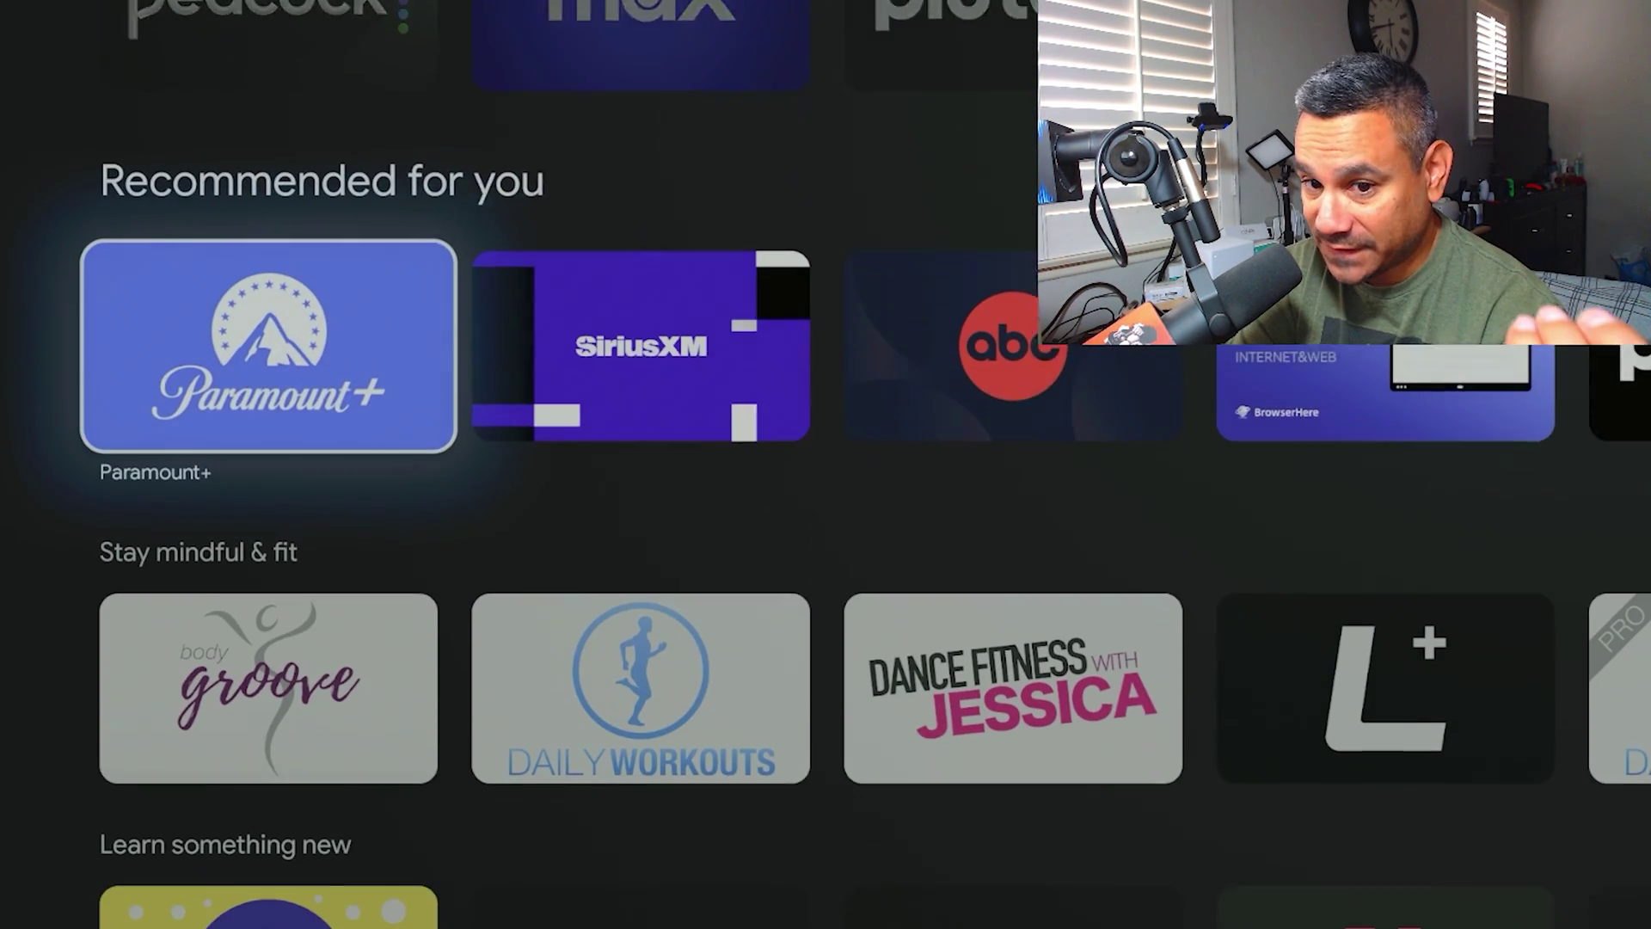
key("Down")
key("Down")
key("Down")
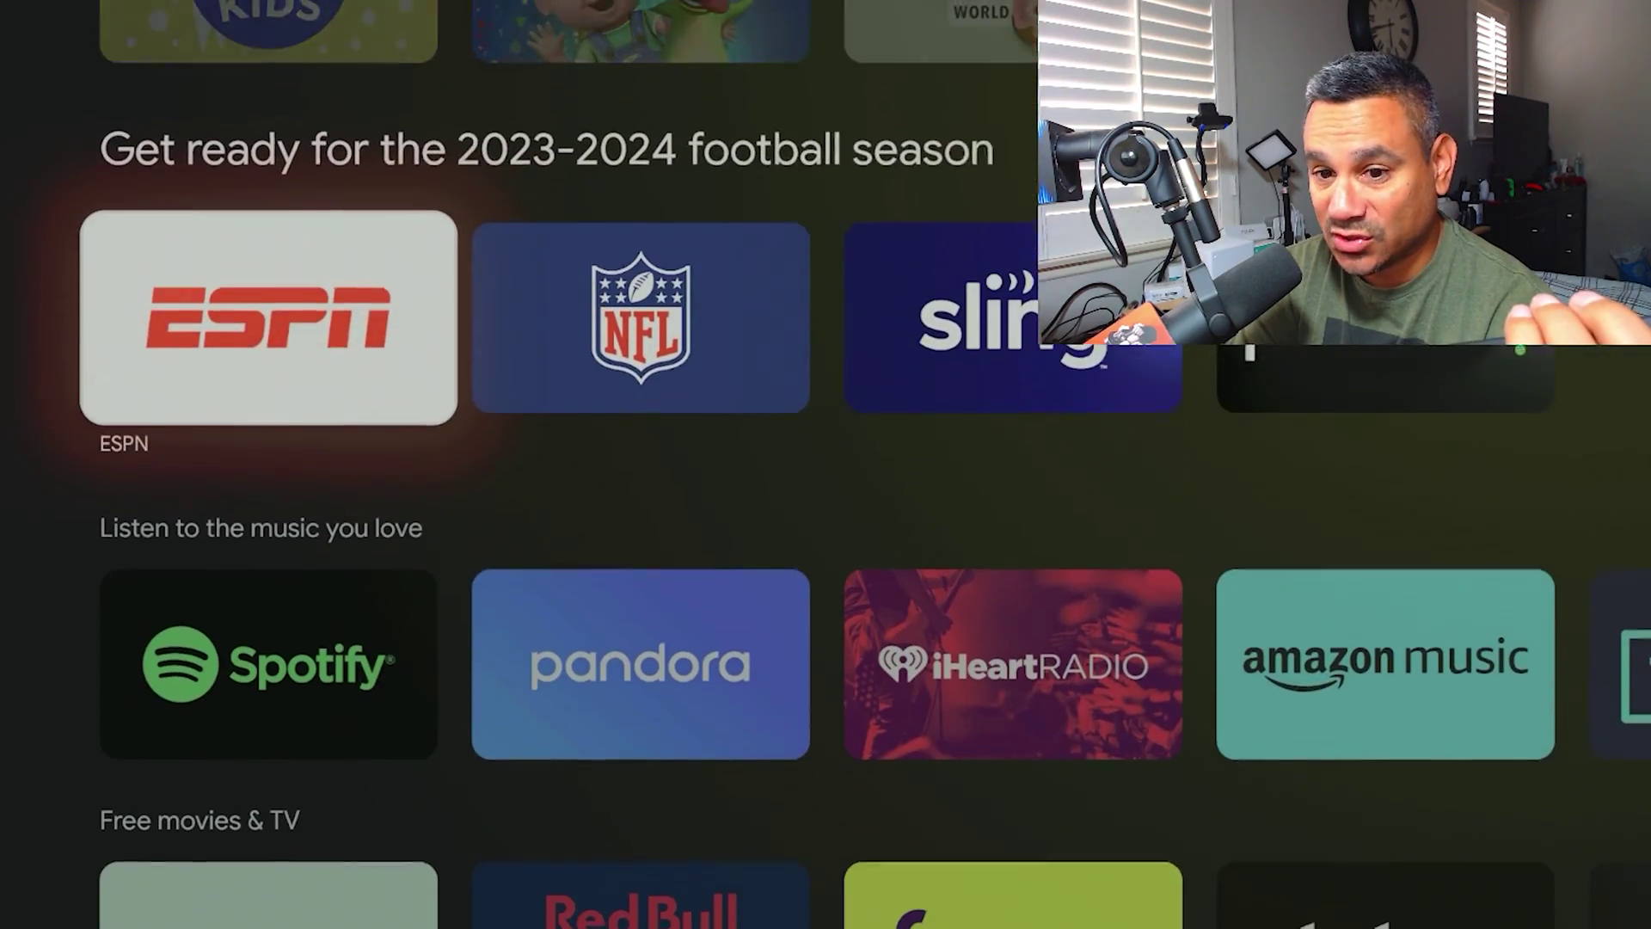
key("Down")
key("Down")
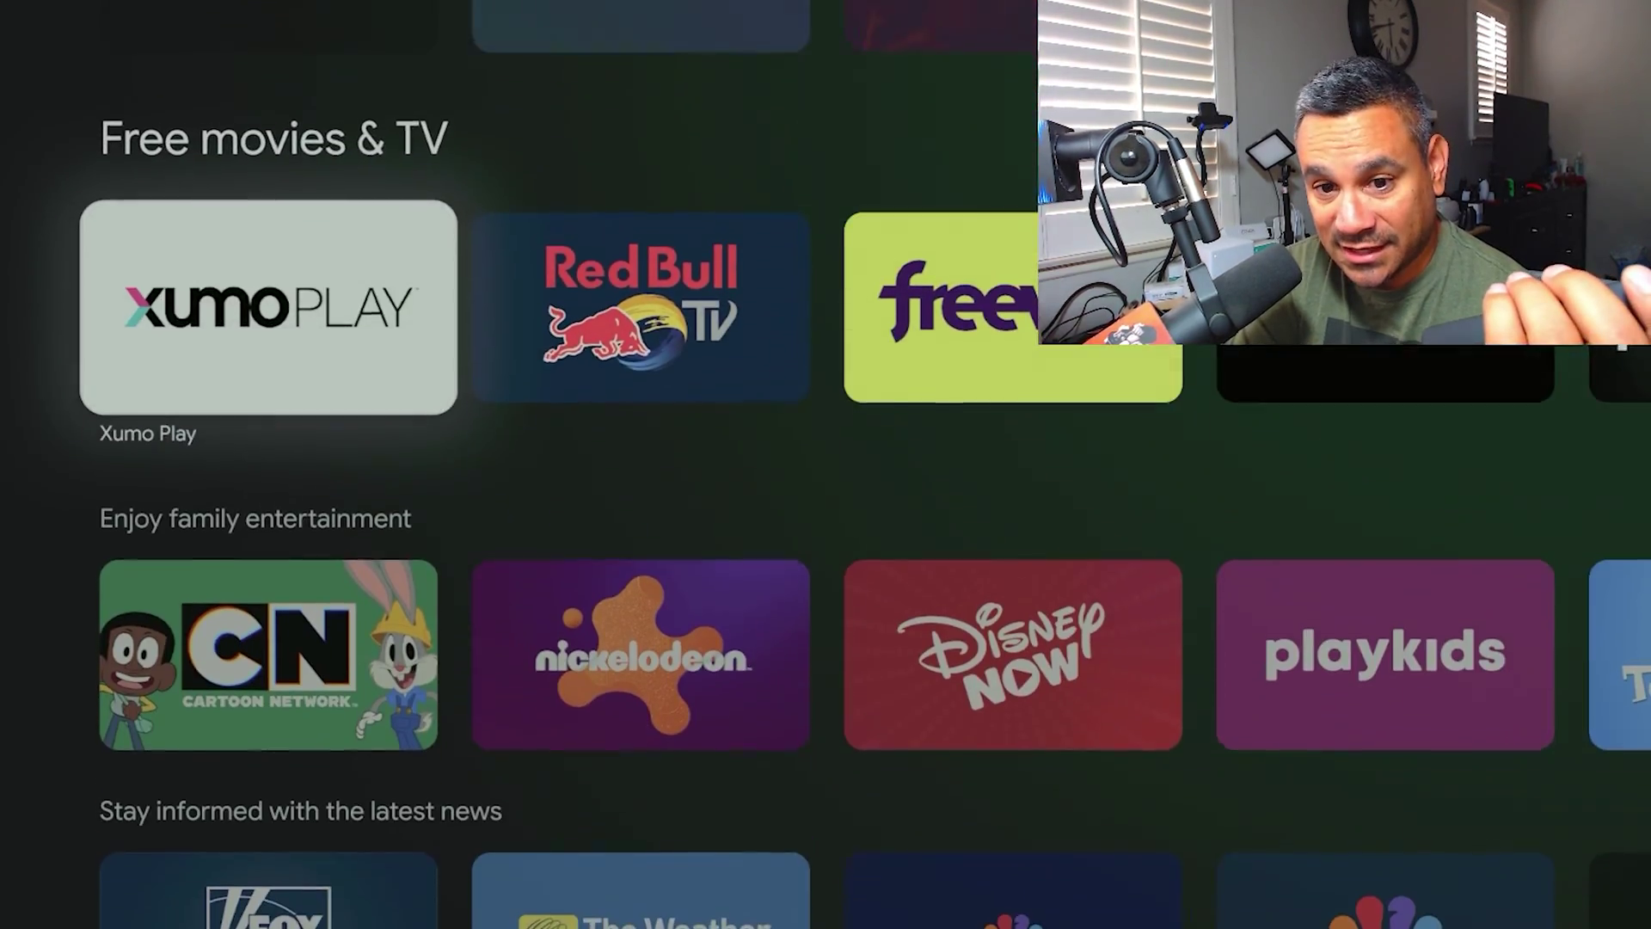
key("Down")
key("Down")
key("Down")
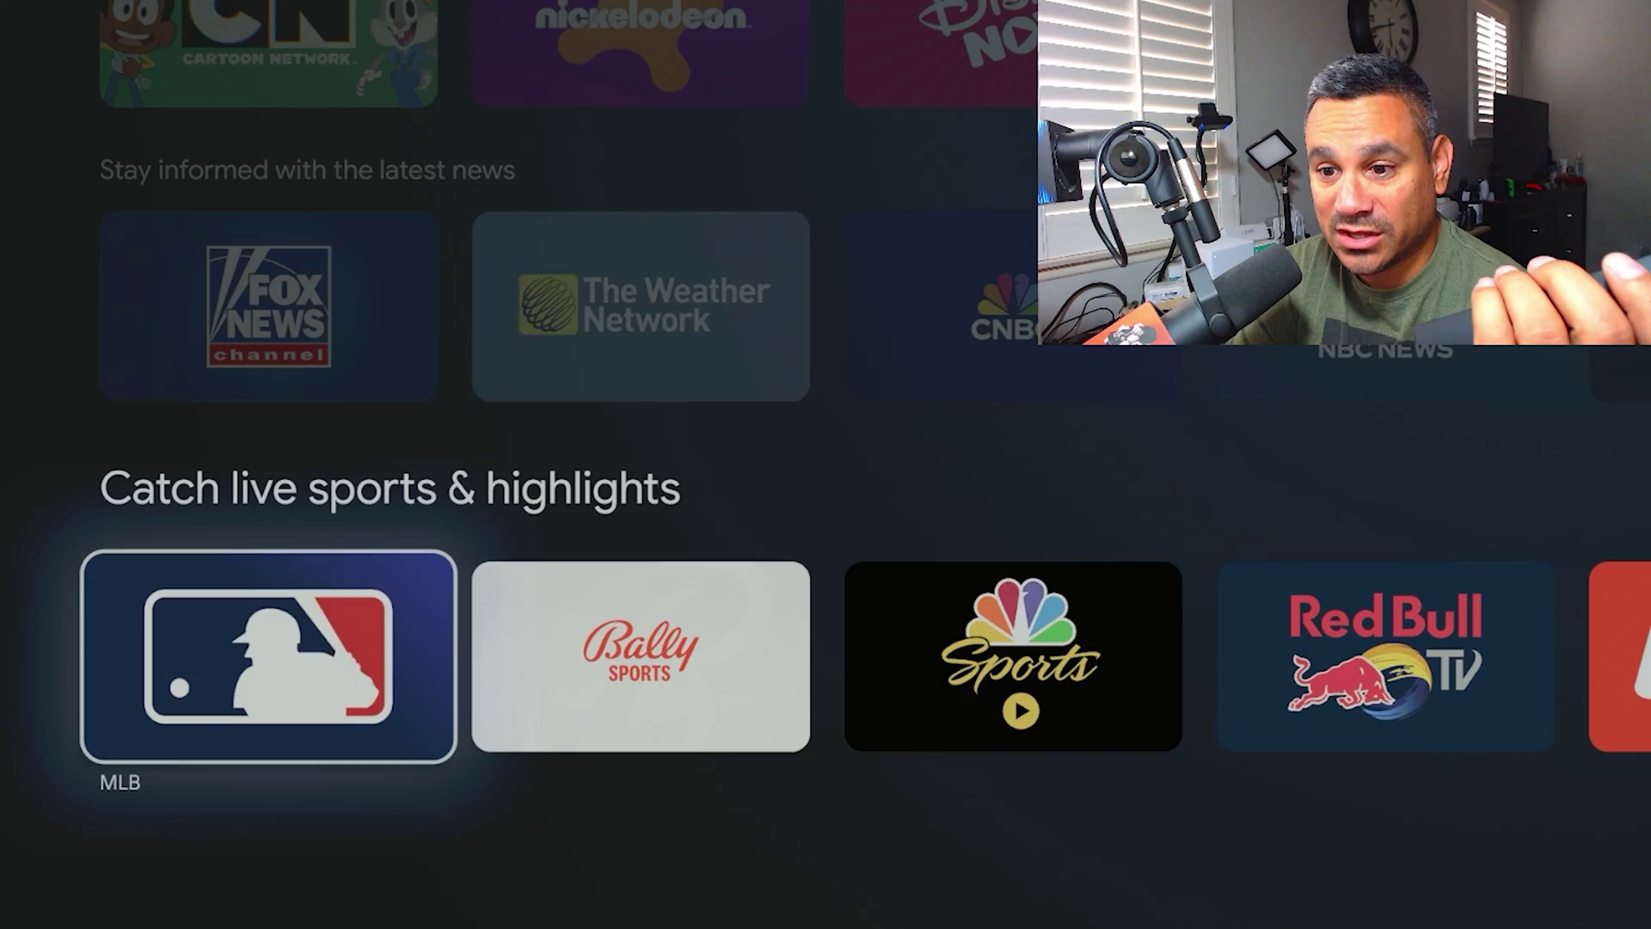
key("Up")
key("Up")
key("Up")
key("Up")
key("Up")
key("Up")
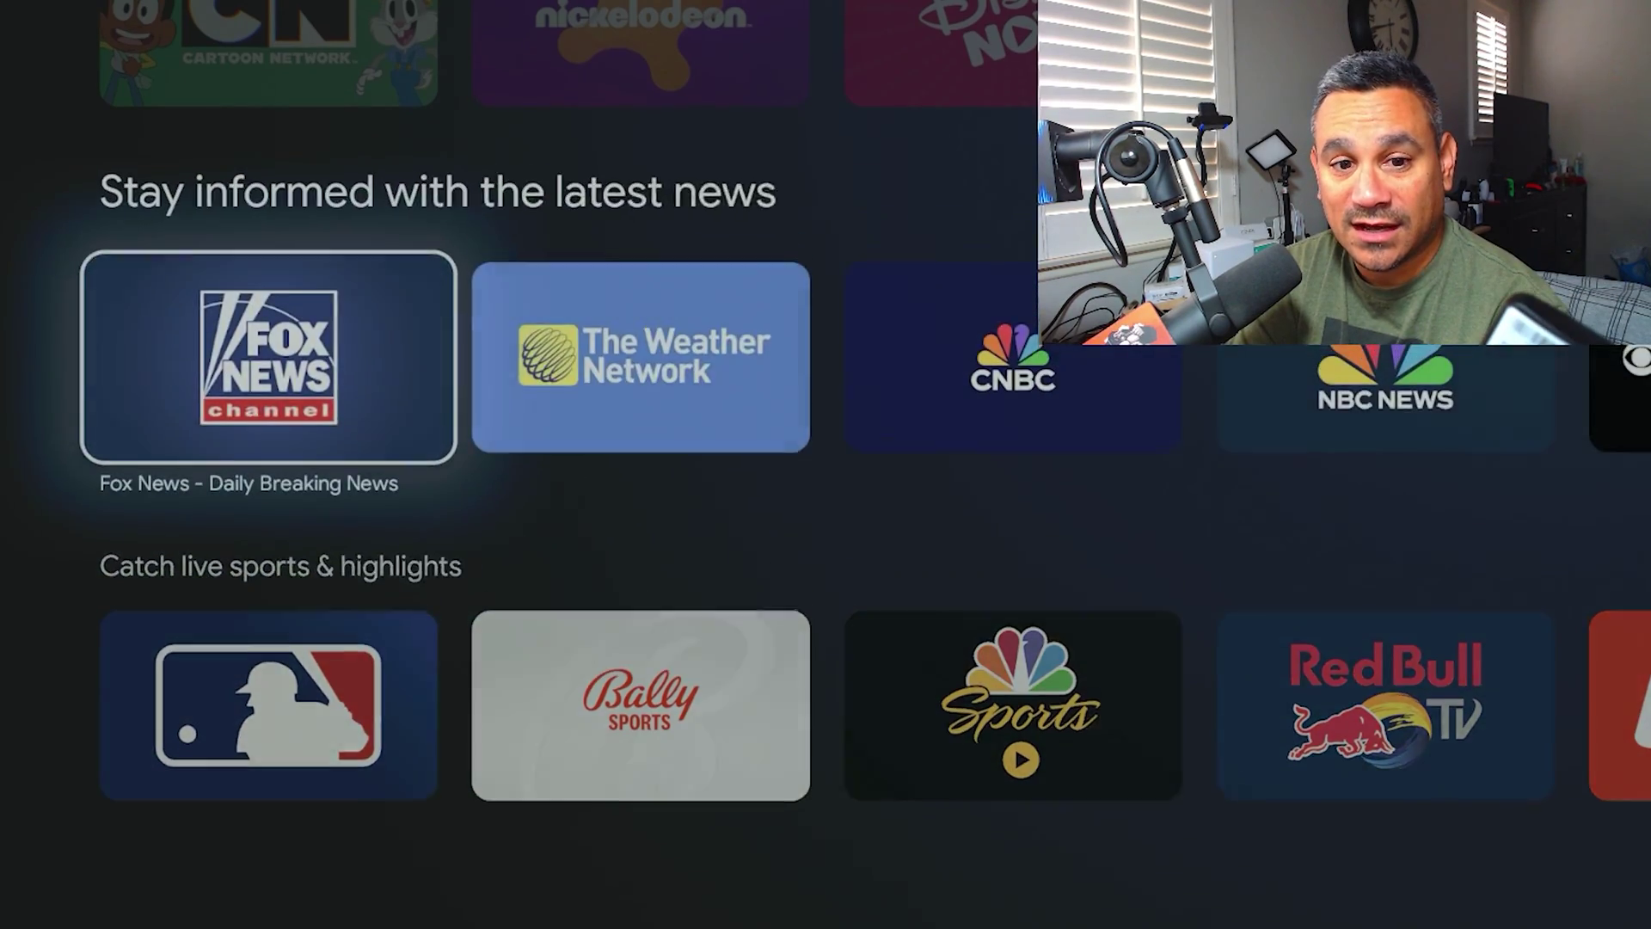
key("Escape")
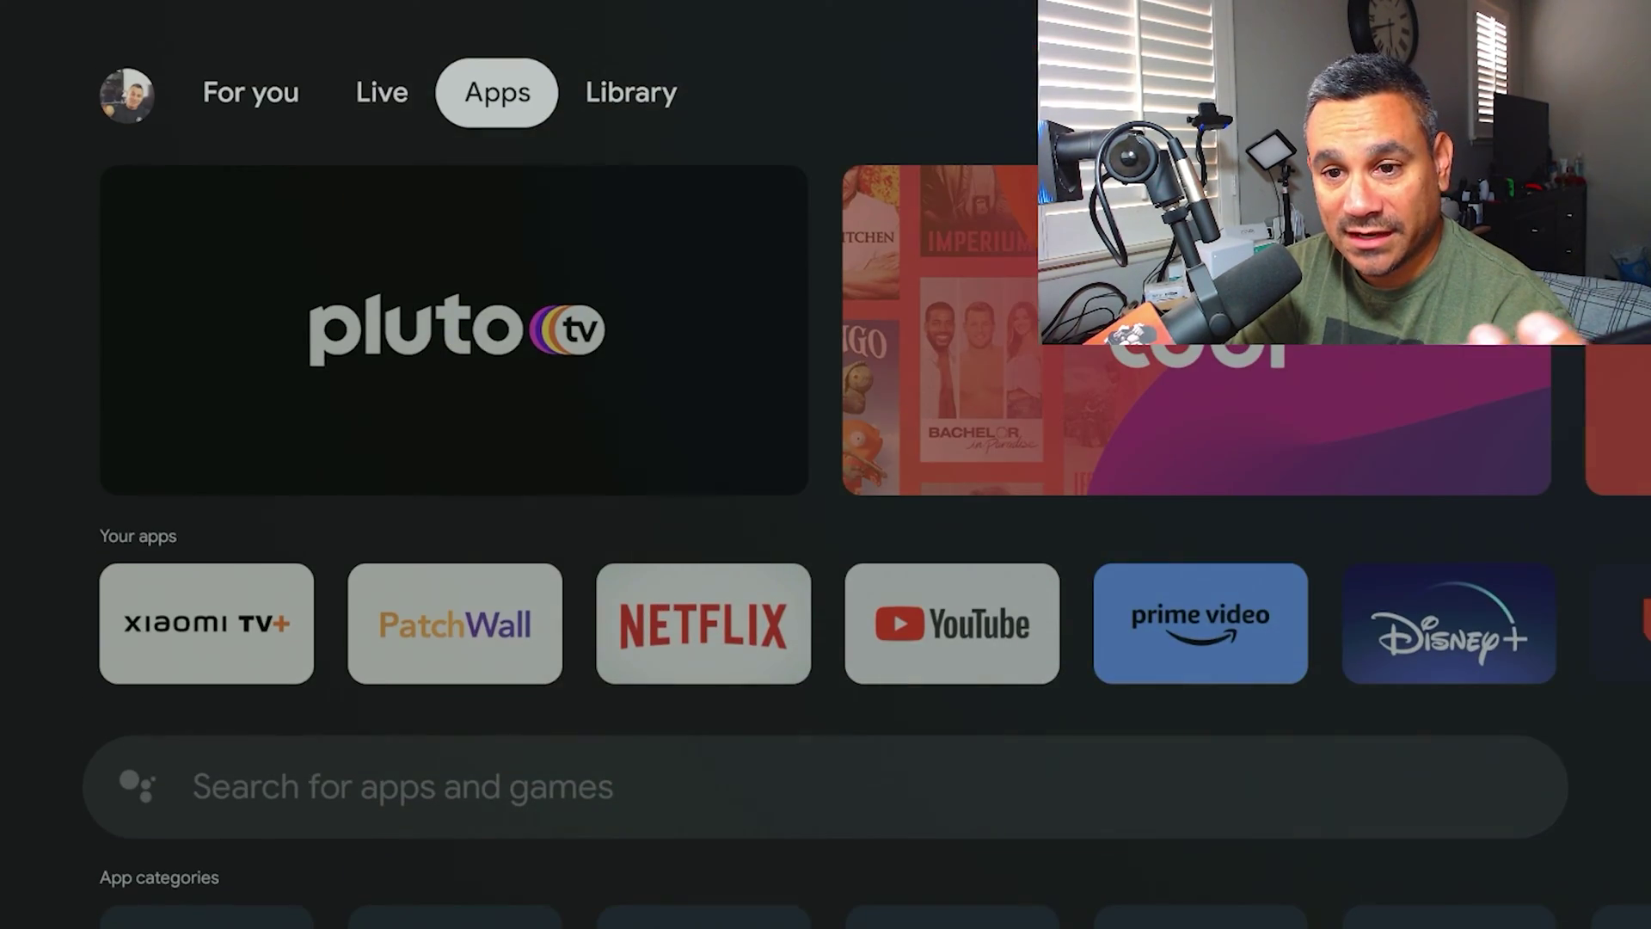
Switch to the empty Library page, then bring up the quick settings and notifications panel.
key("Right")
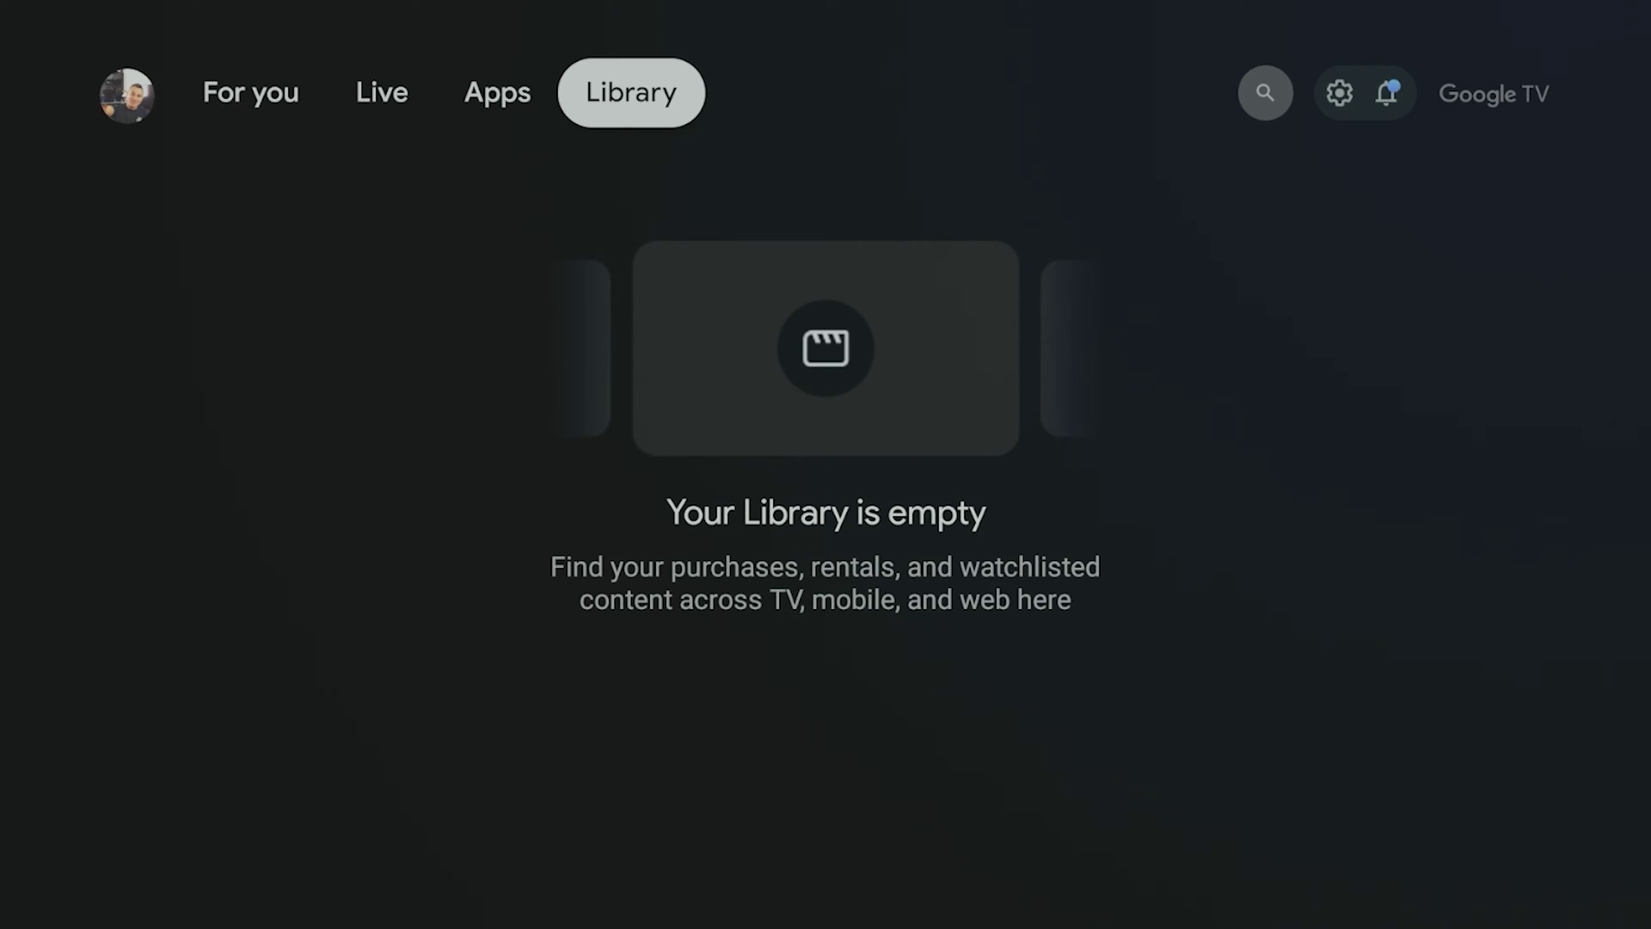
key("Right")
key("Right")
Clear the dismissable notifications, including the kids-profile one, and open the full Settings menu.
key("Return")
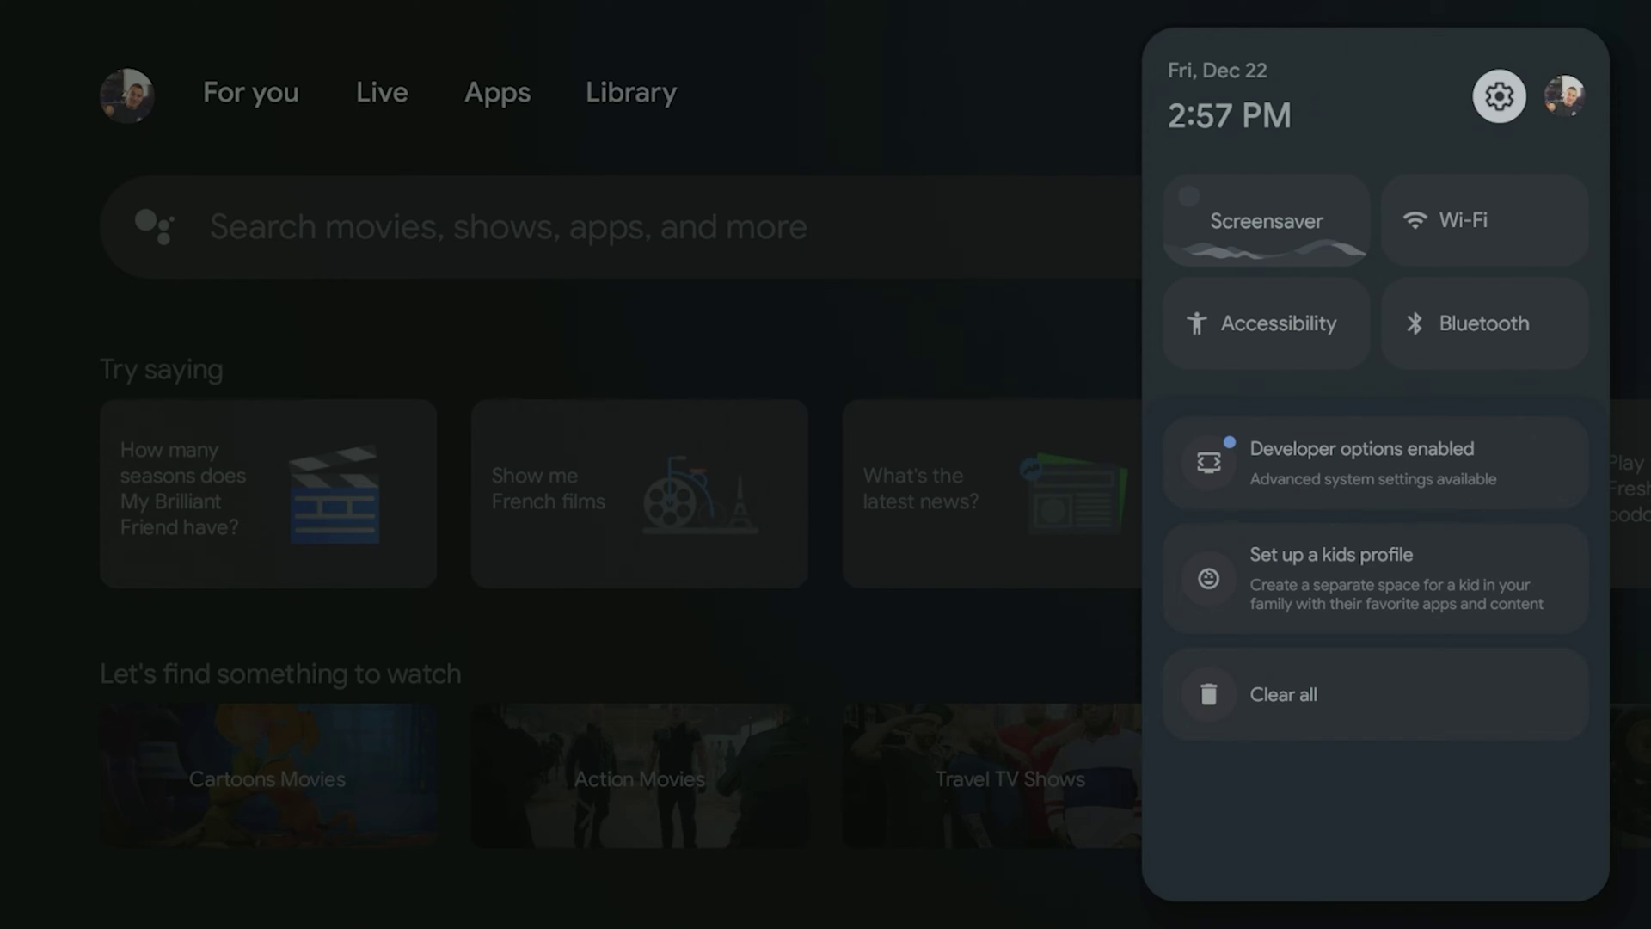
key("Down")
key("Down")
key("Down")
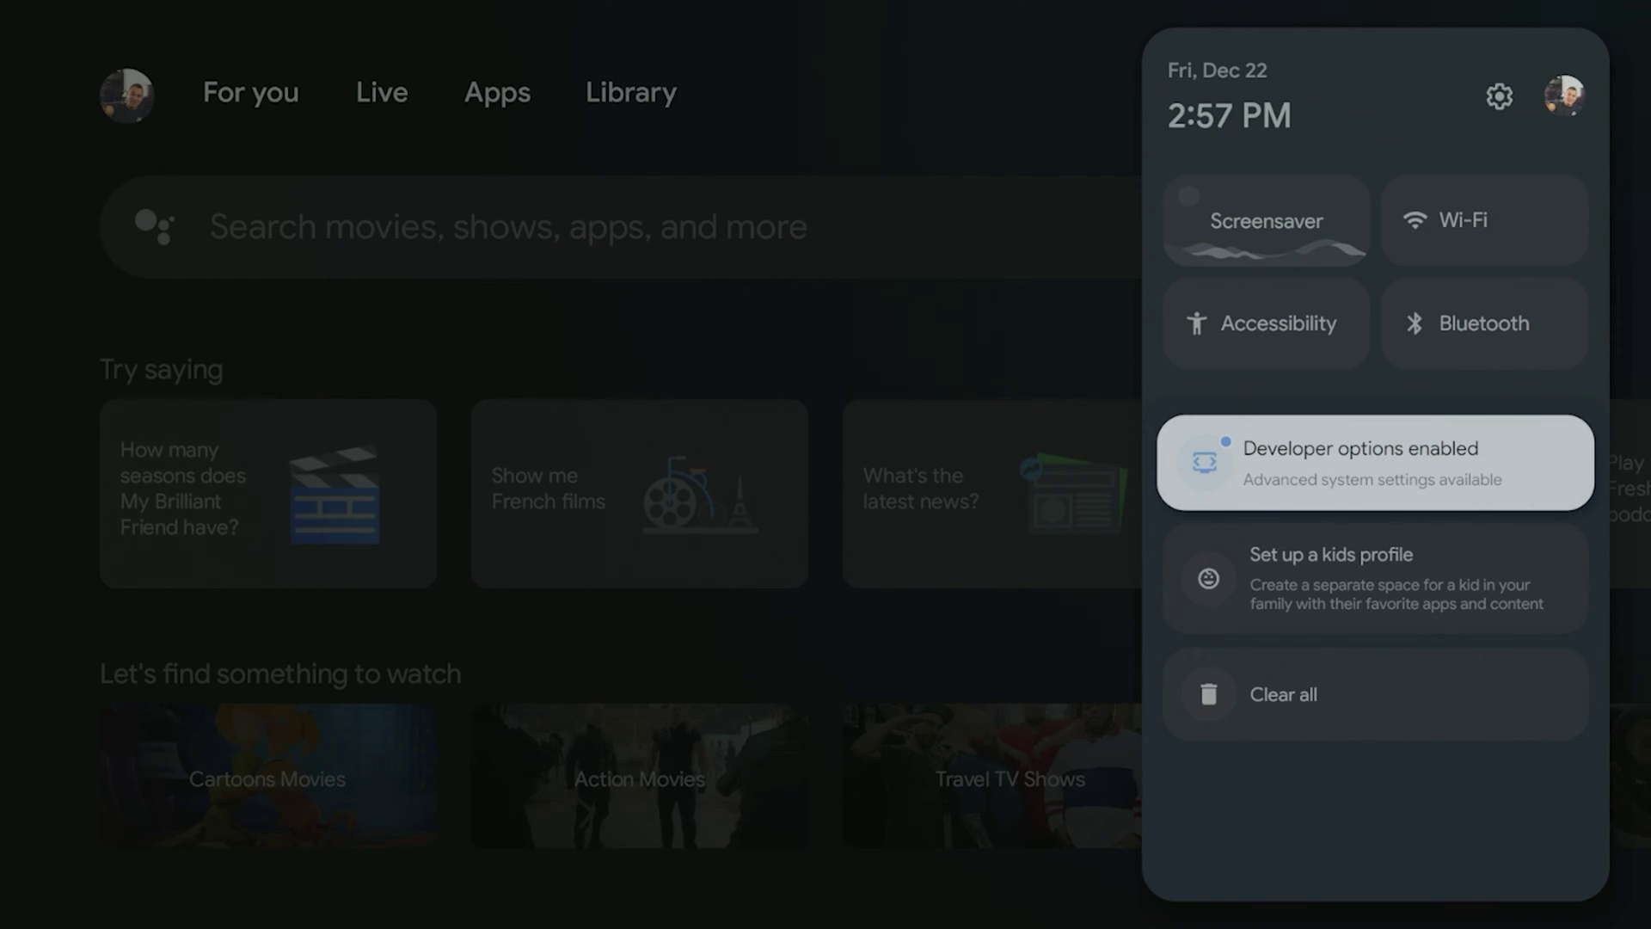
key("Down")
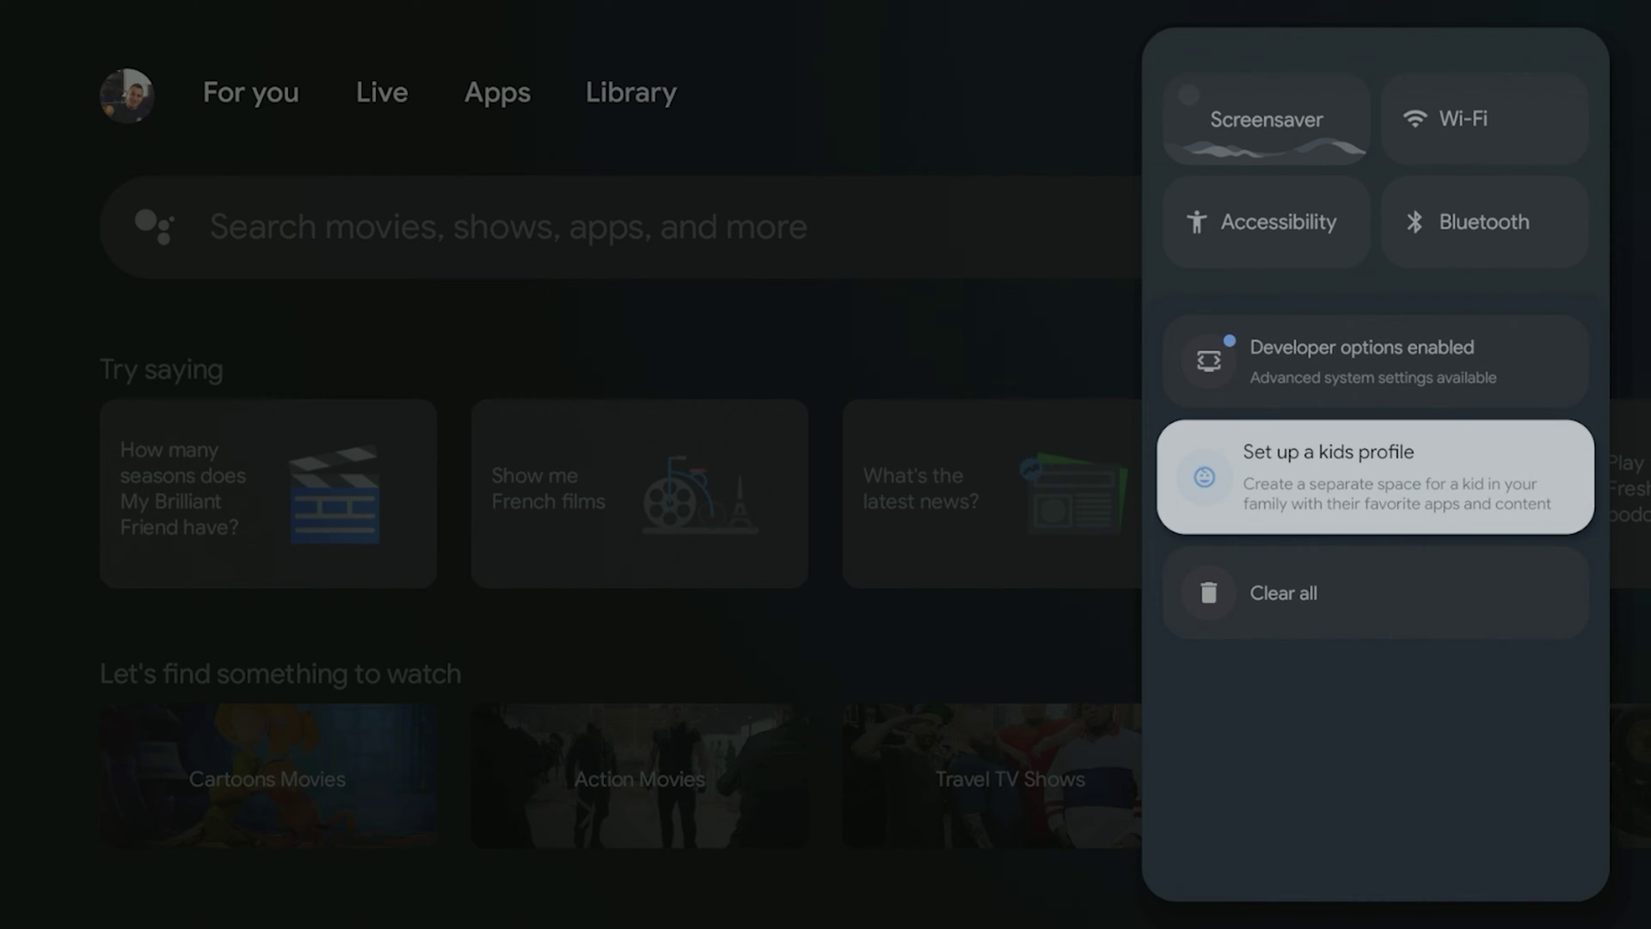
key("Down")
key("Return")
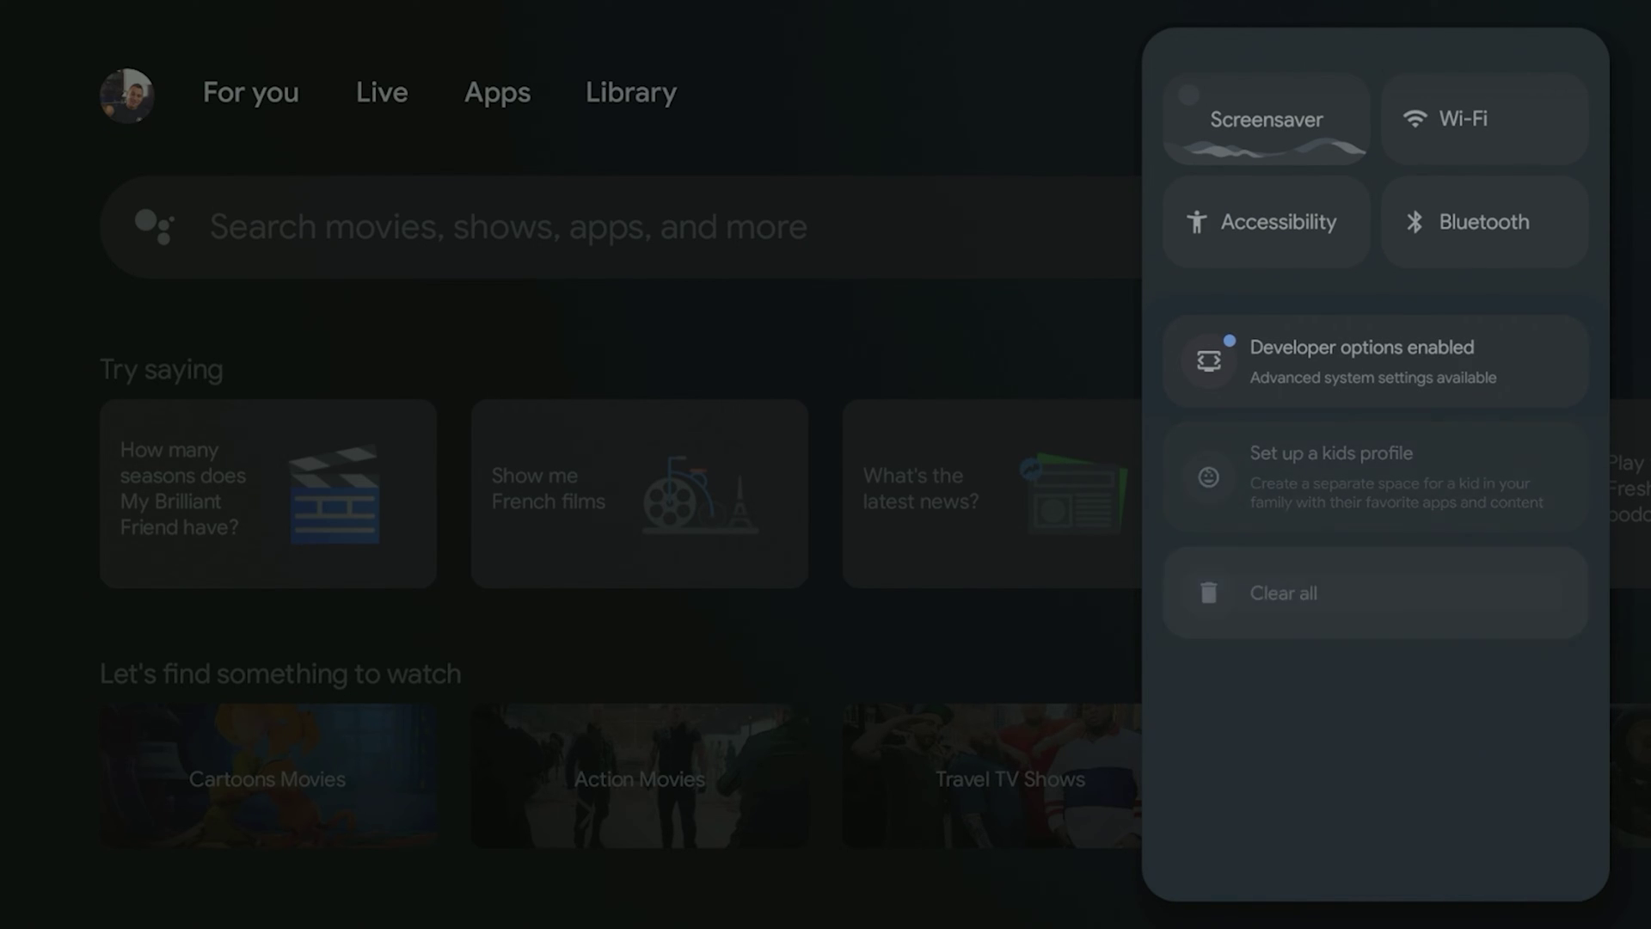
key("Up")
key("Up")
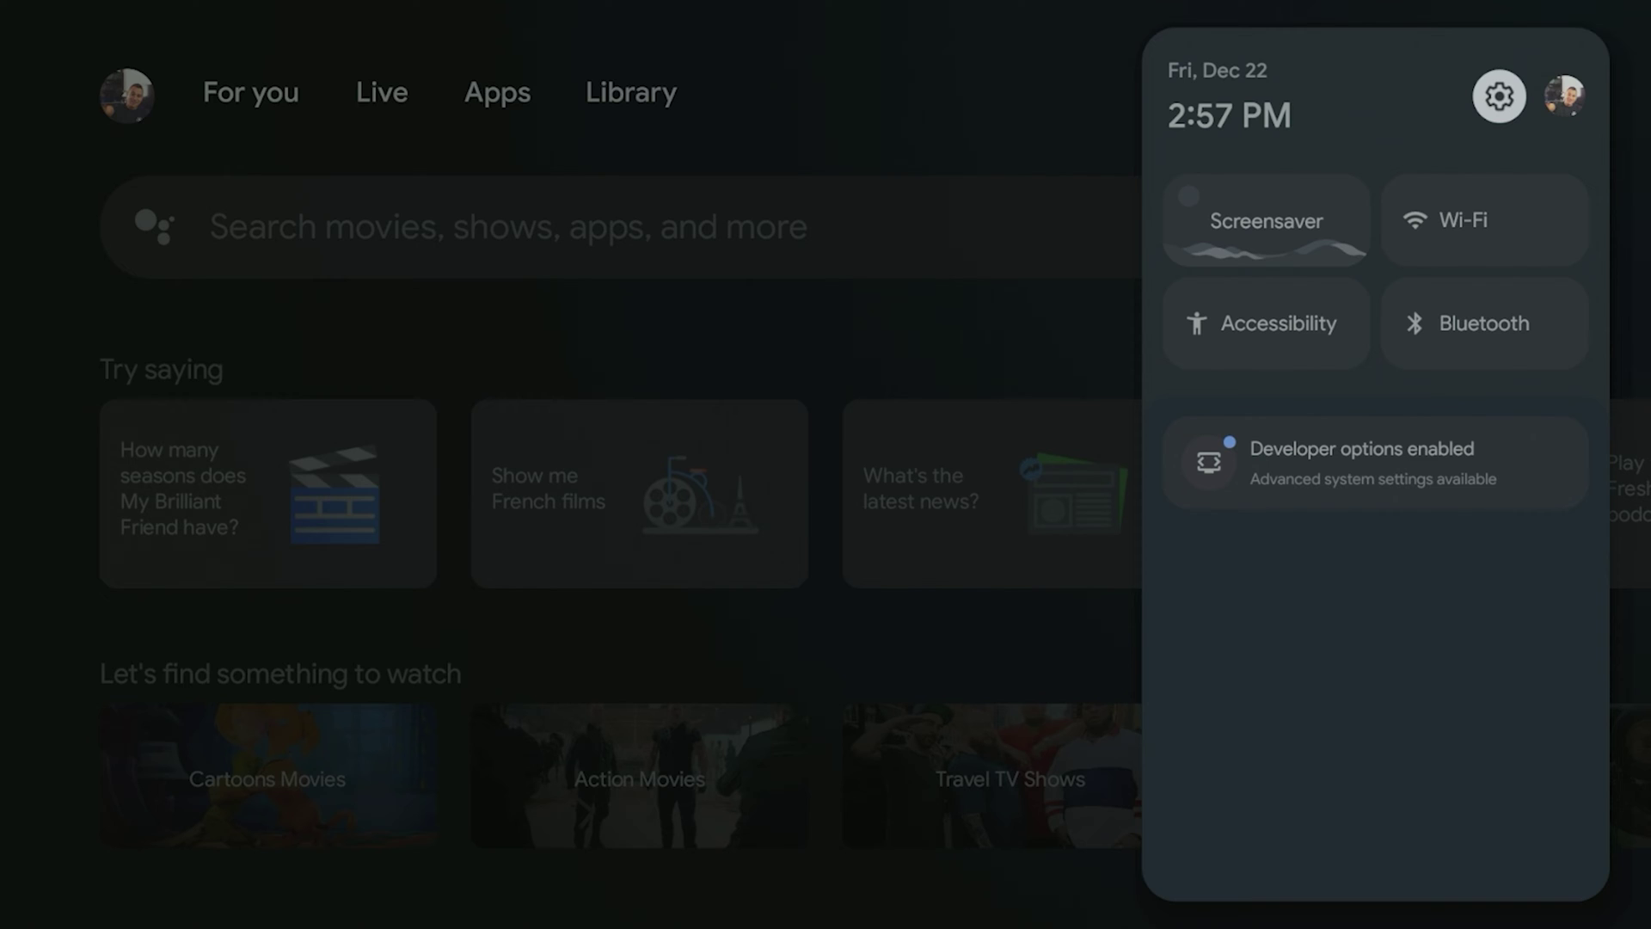
key("Return")
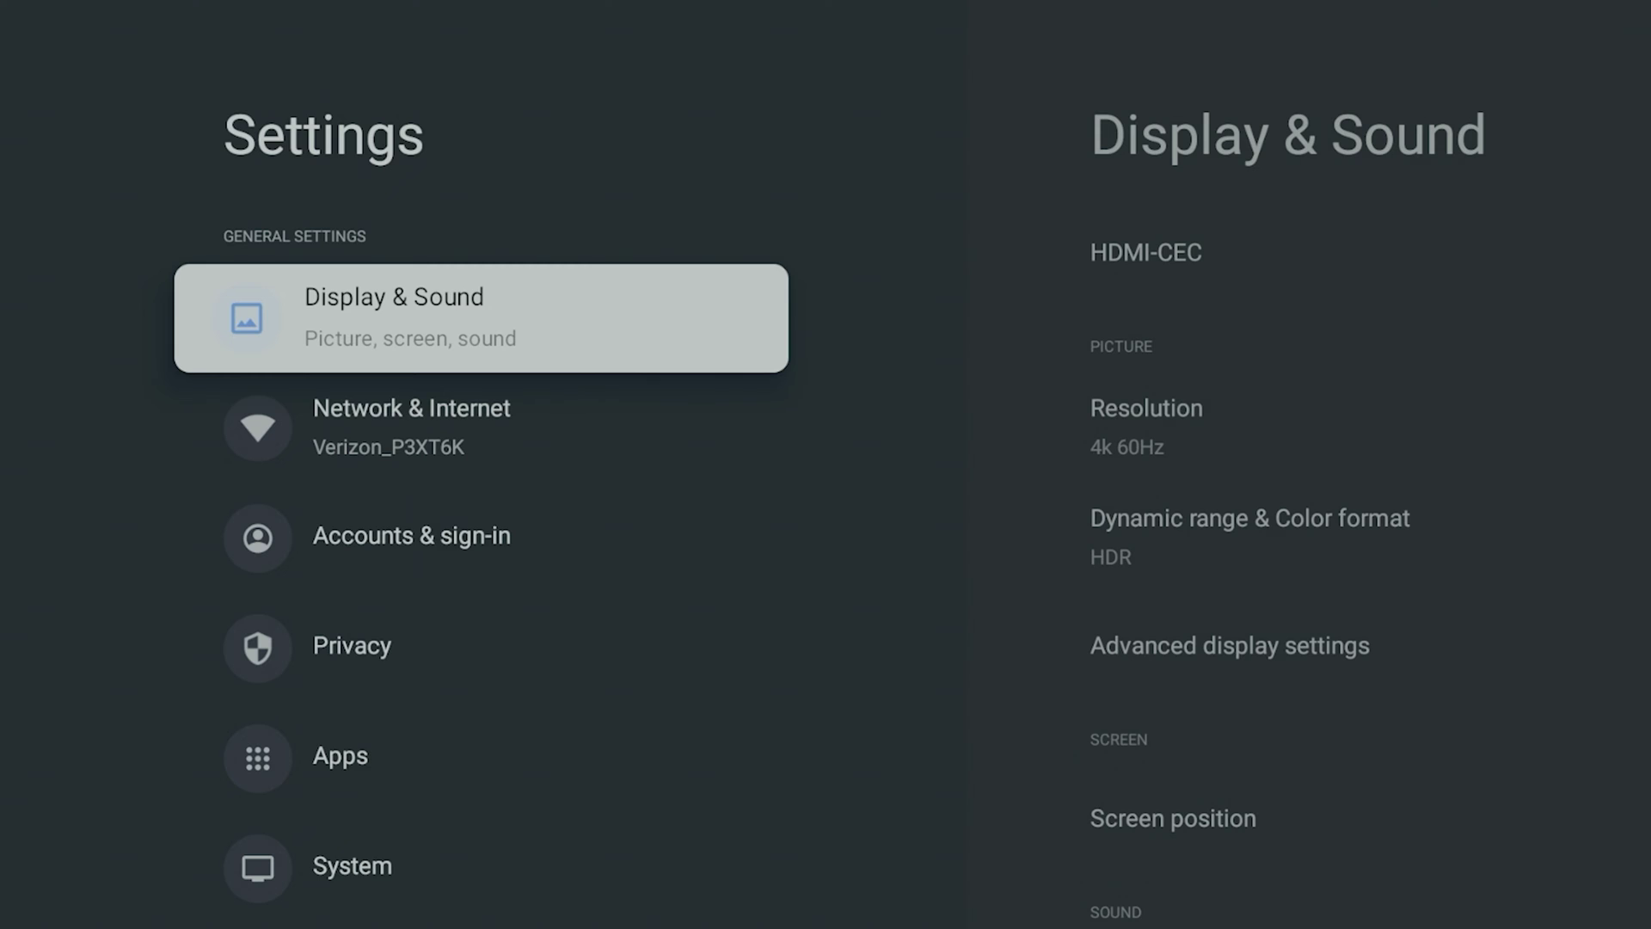
key("Return")
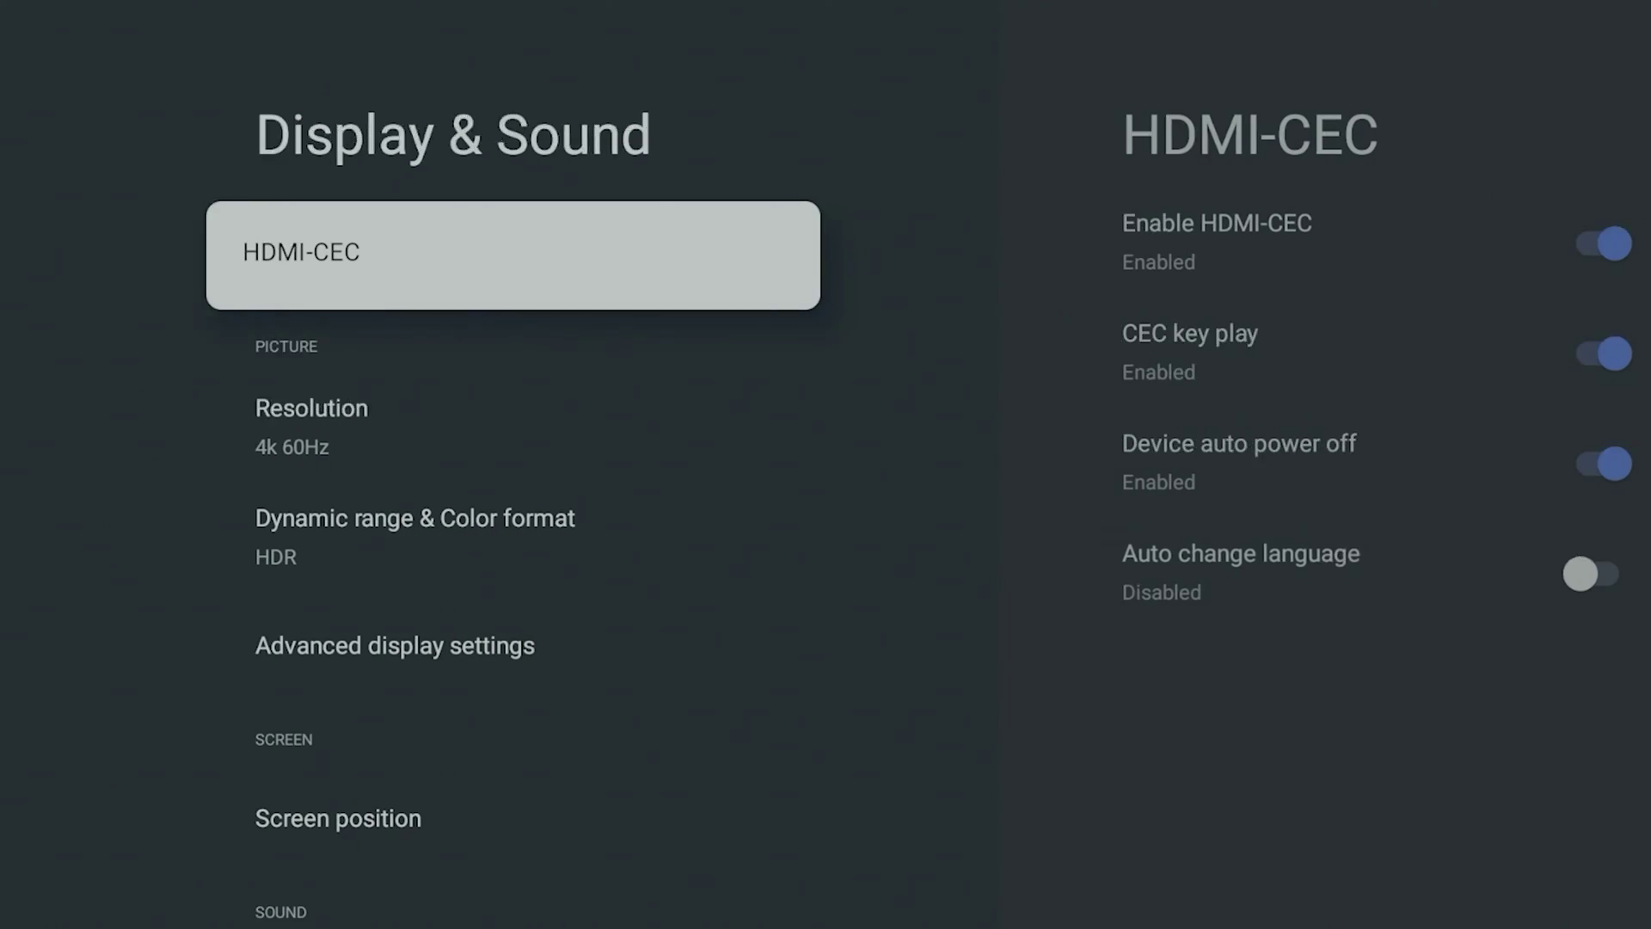
key("Return")
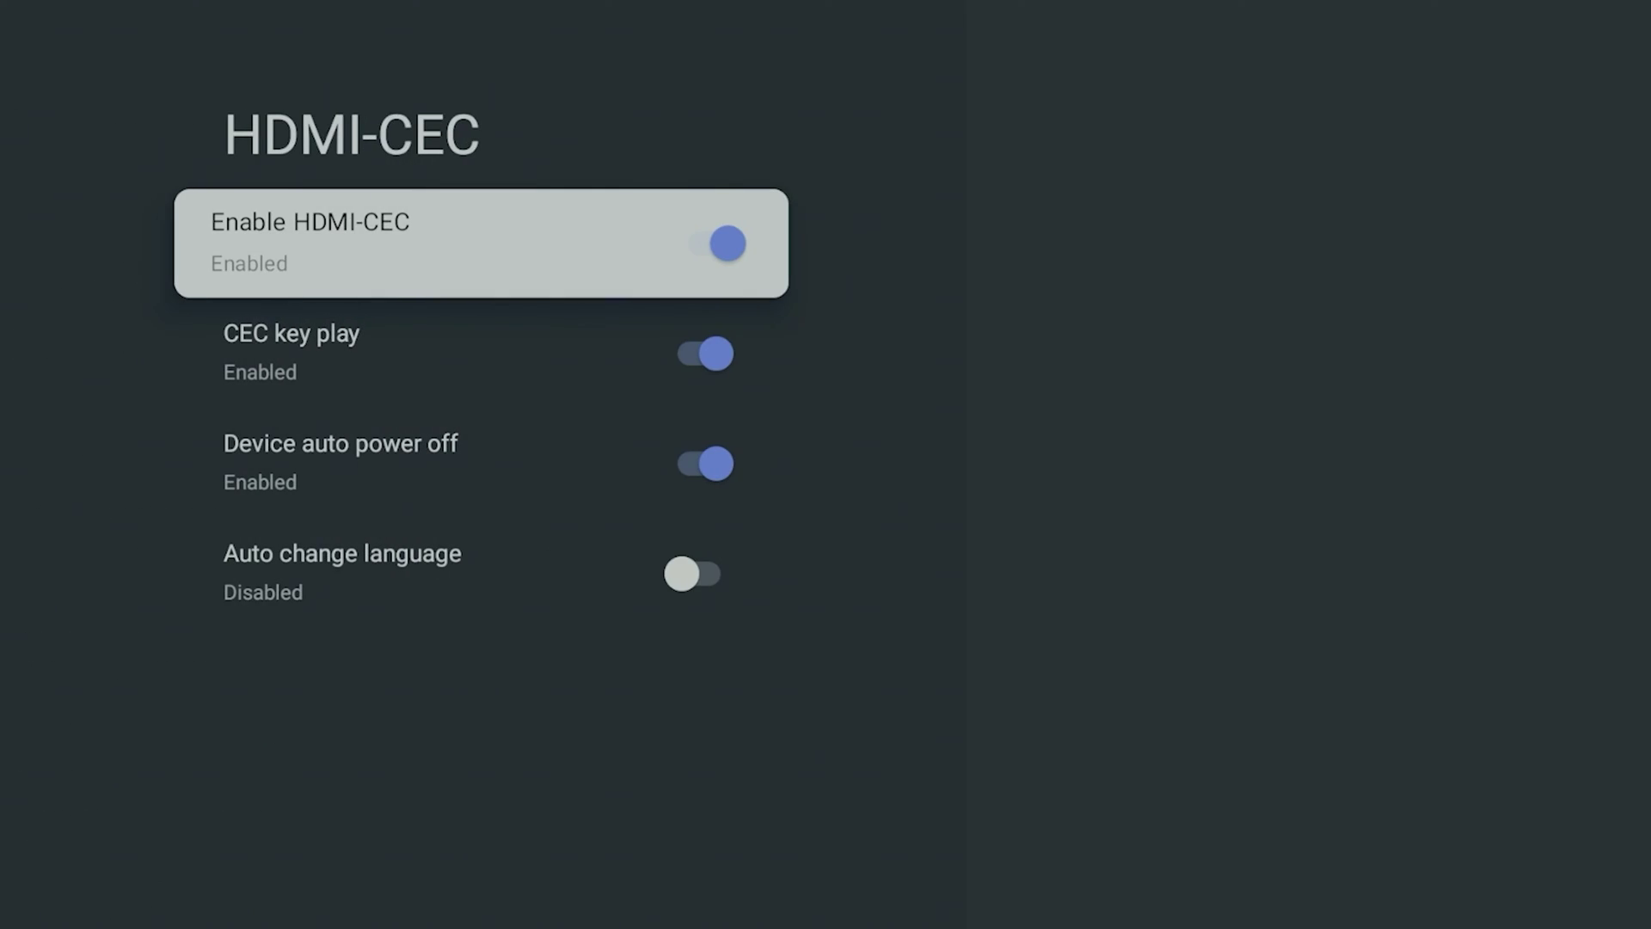
key("Escape")
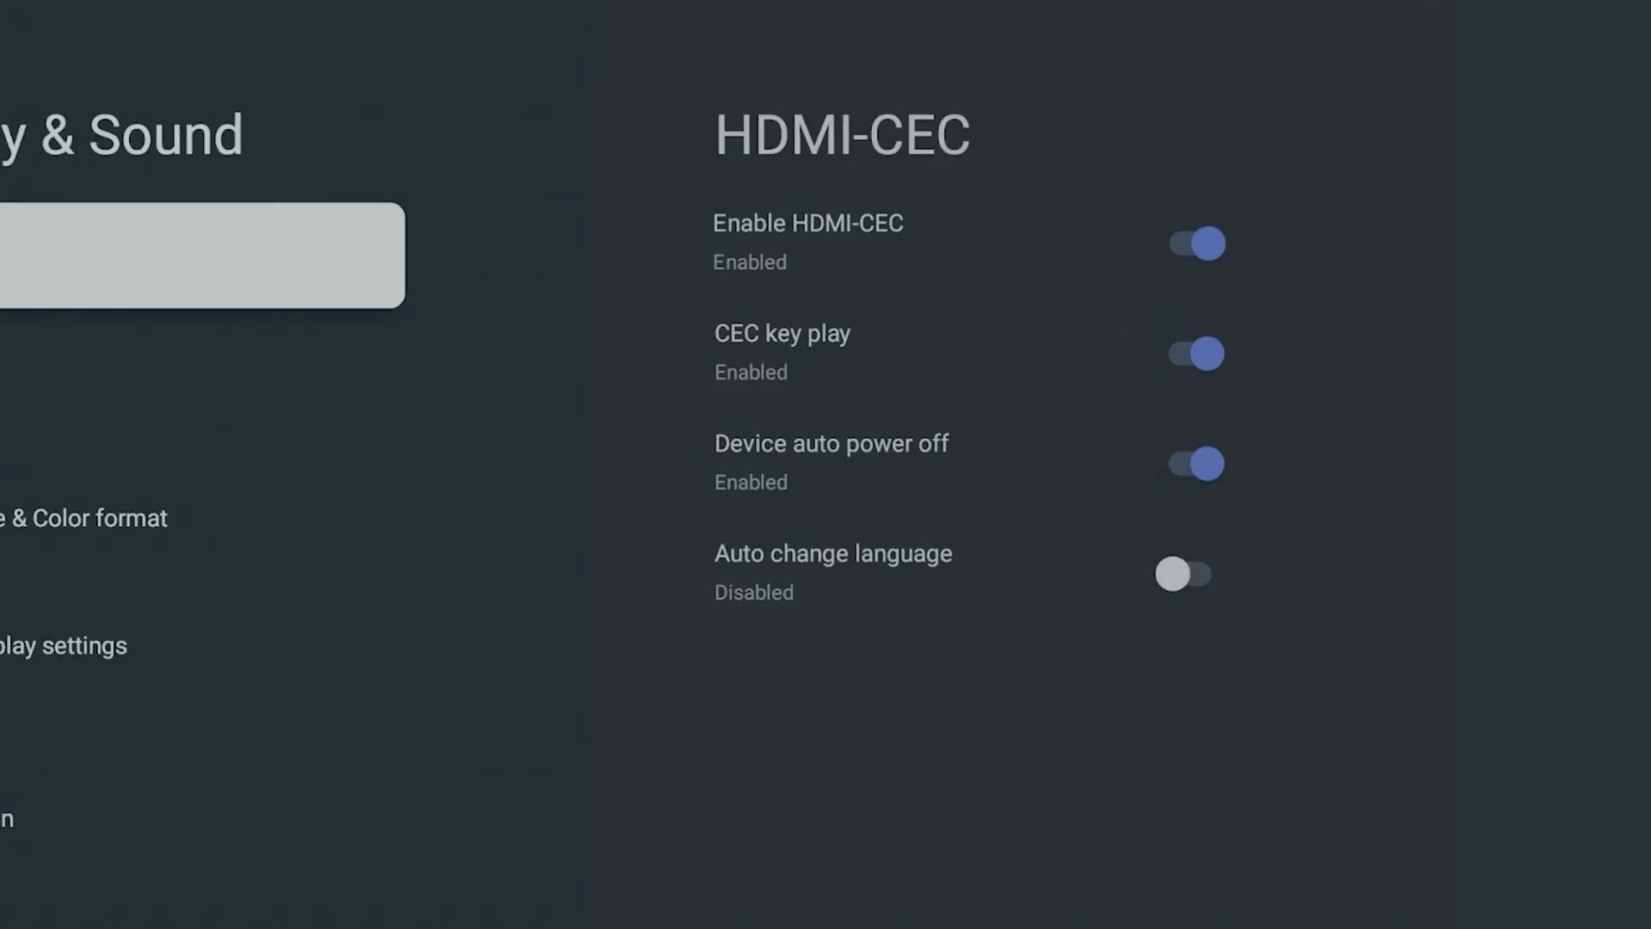
key("Down")
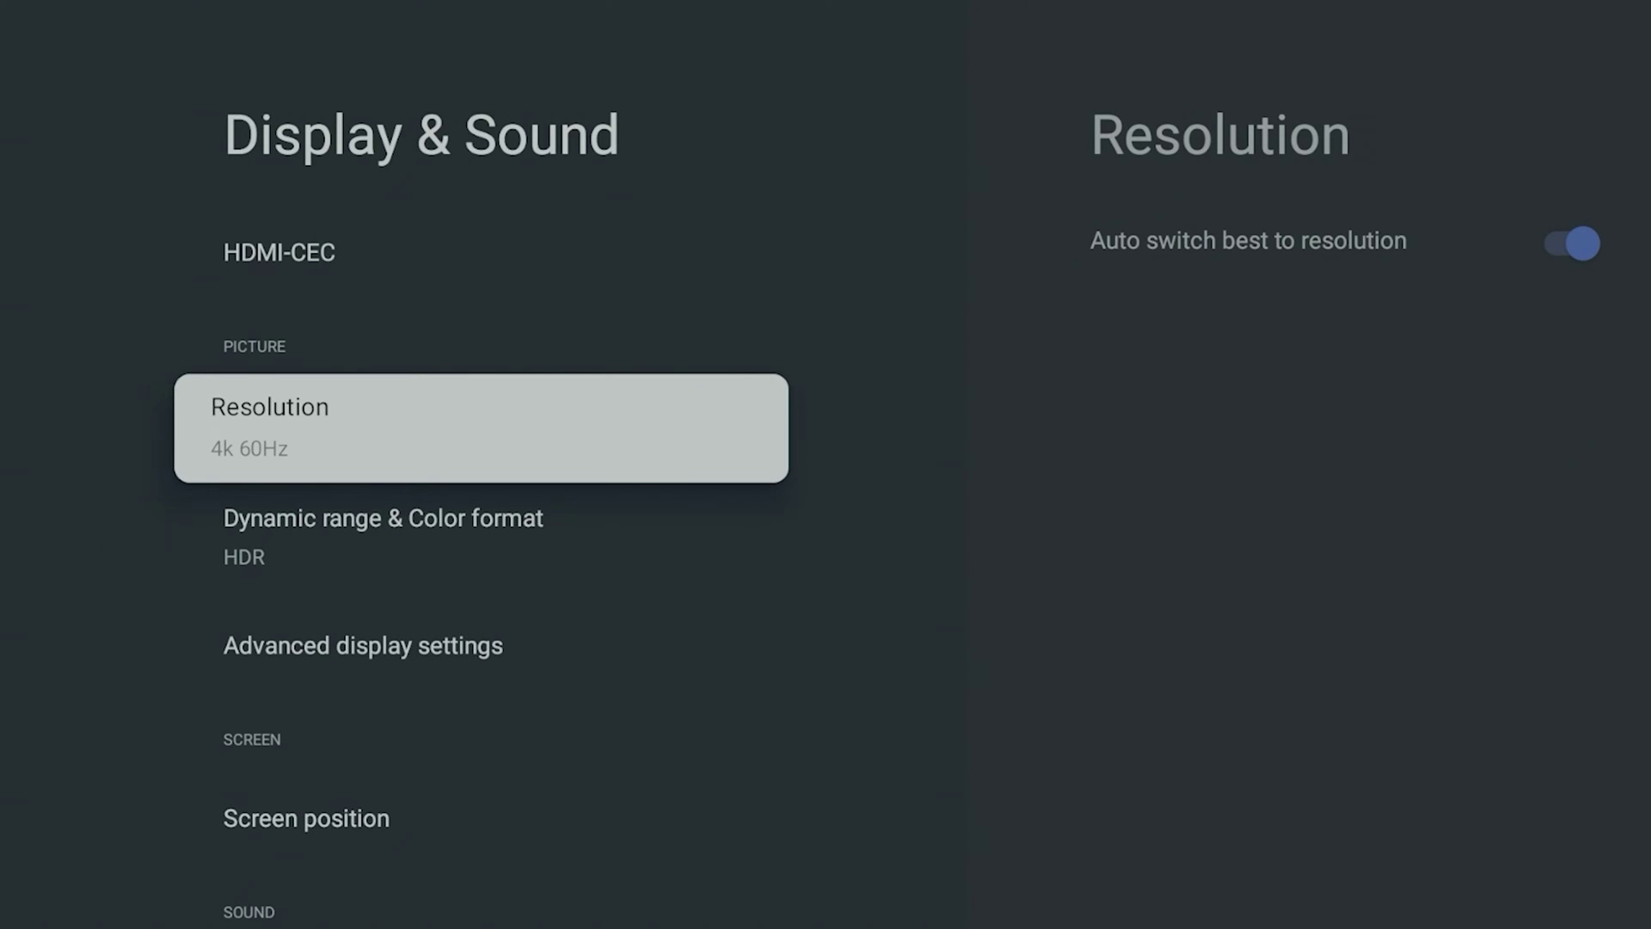
key("Return")
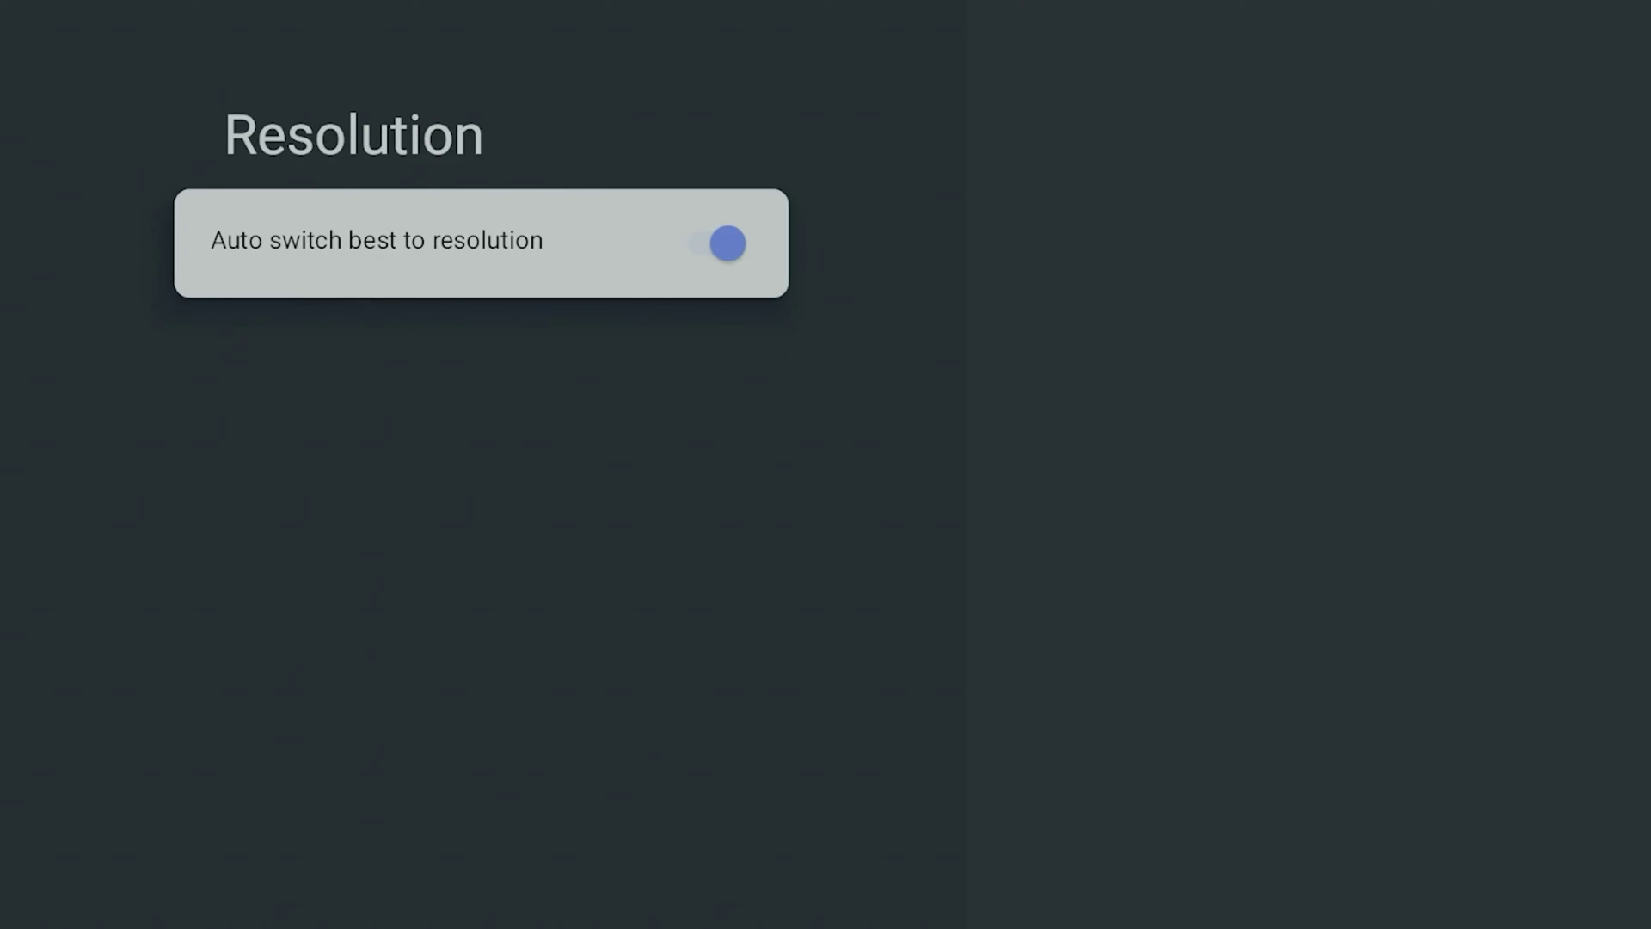
key("Escape")
key("Down")
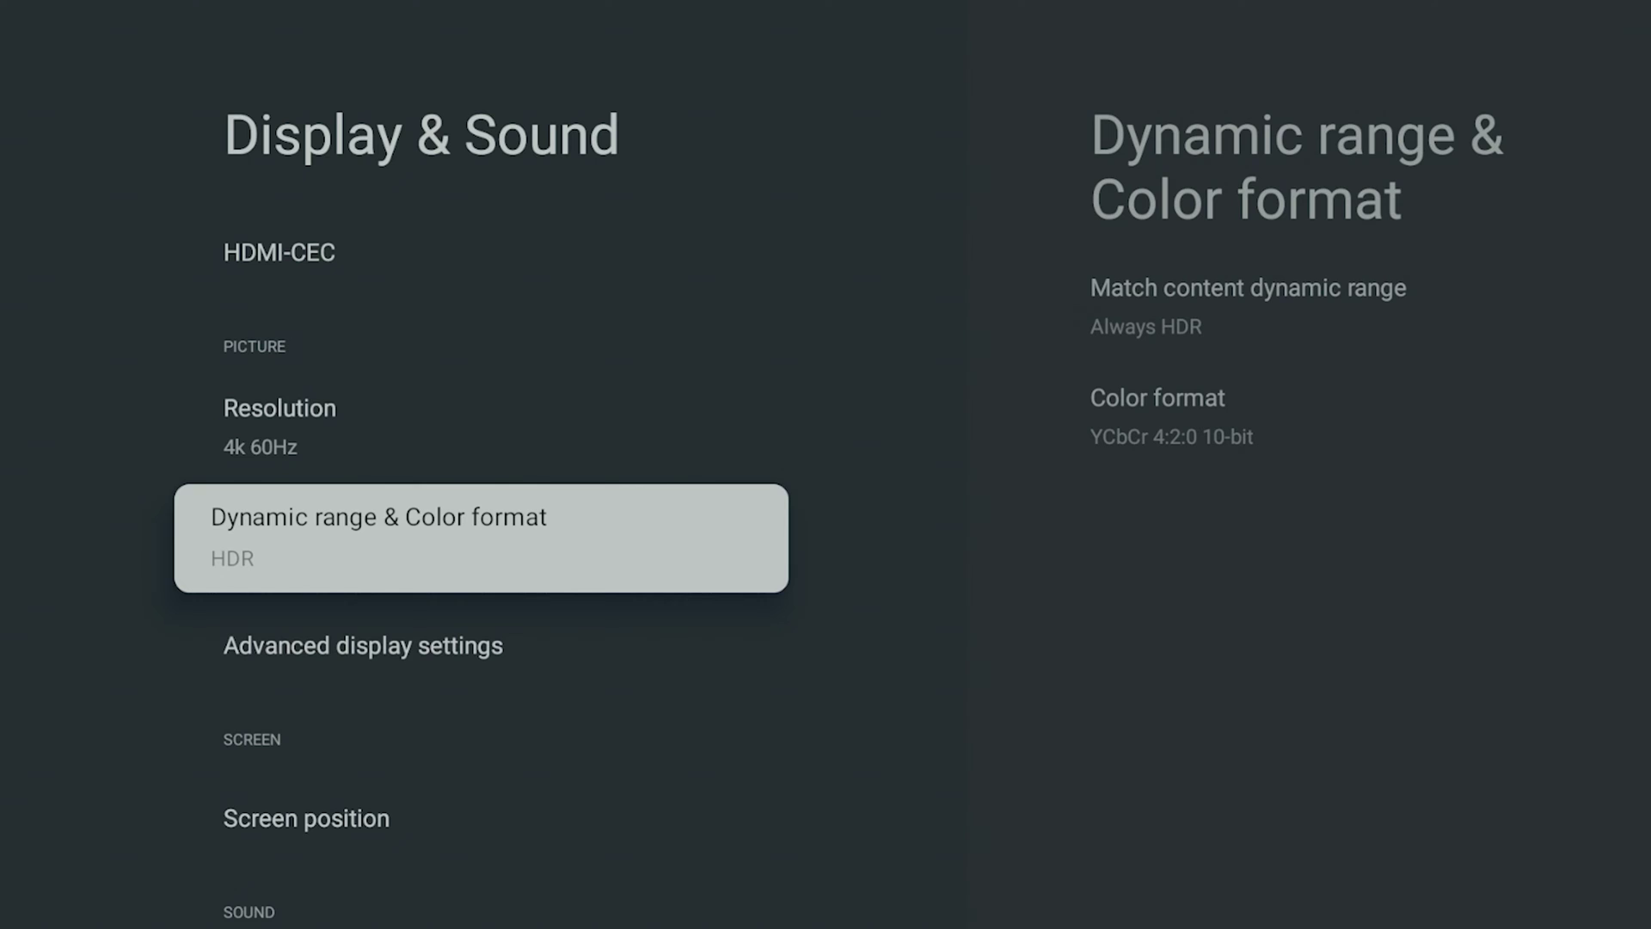
key("Down")
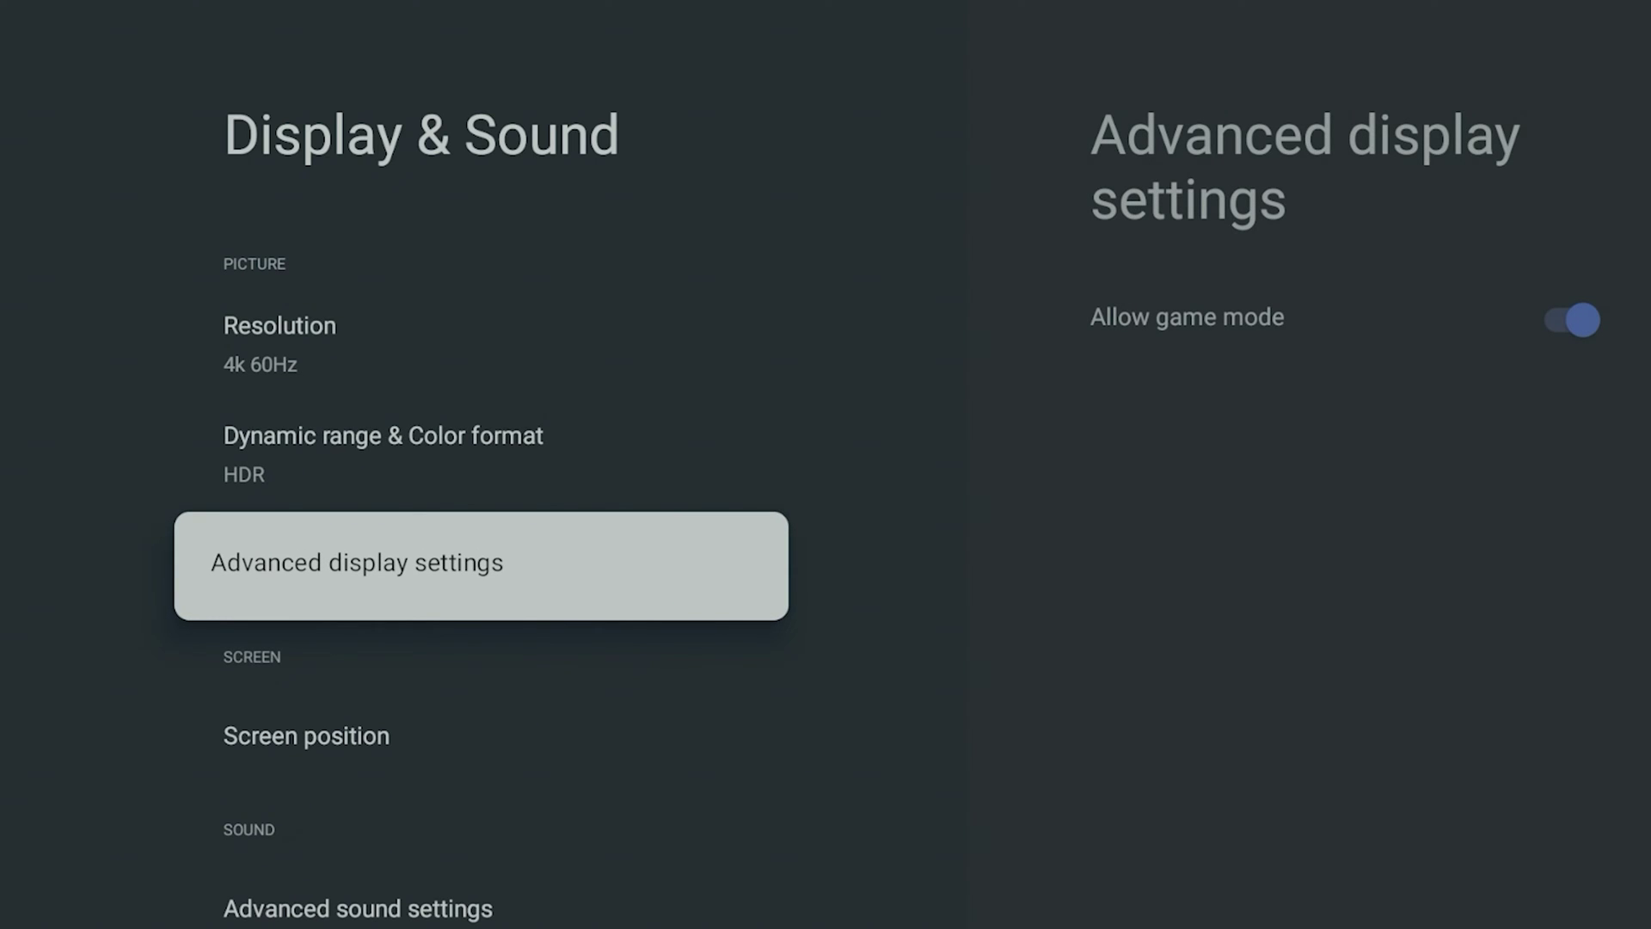
key("Down")
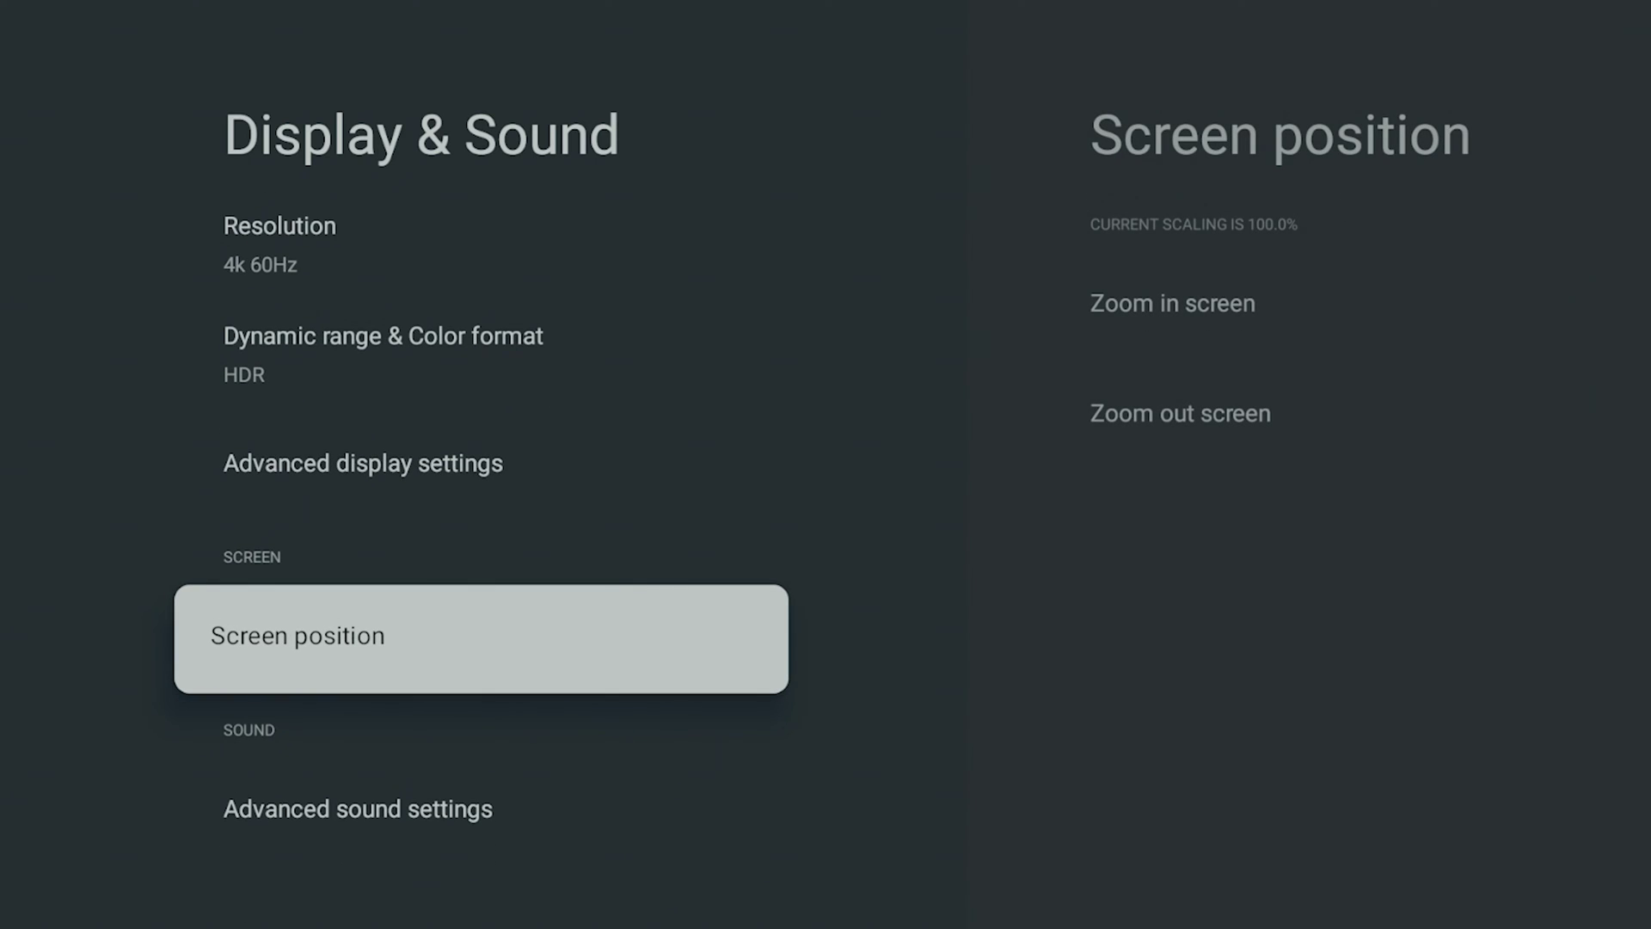
key("Down")
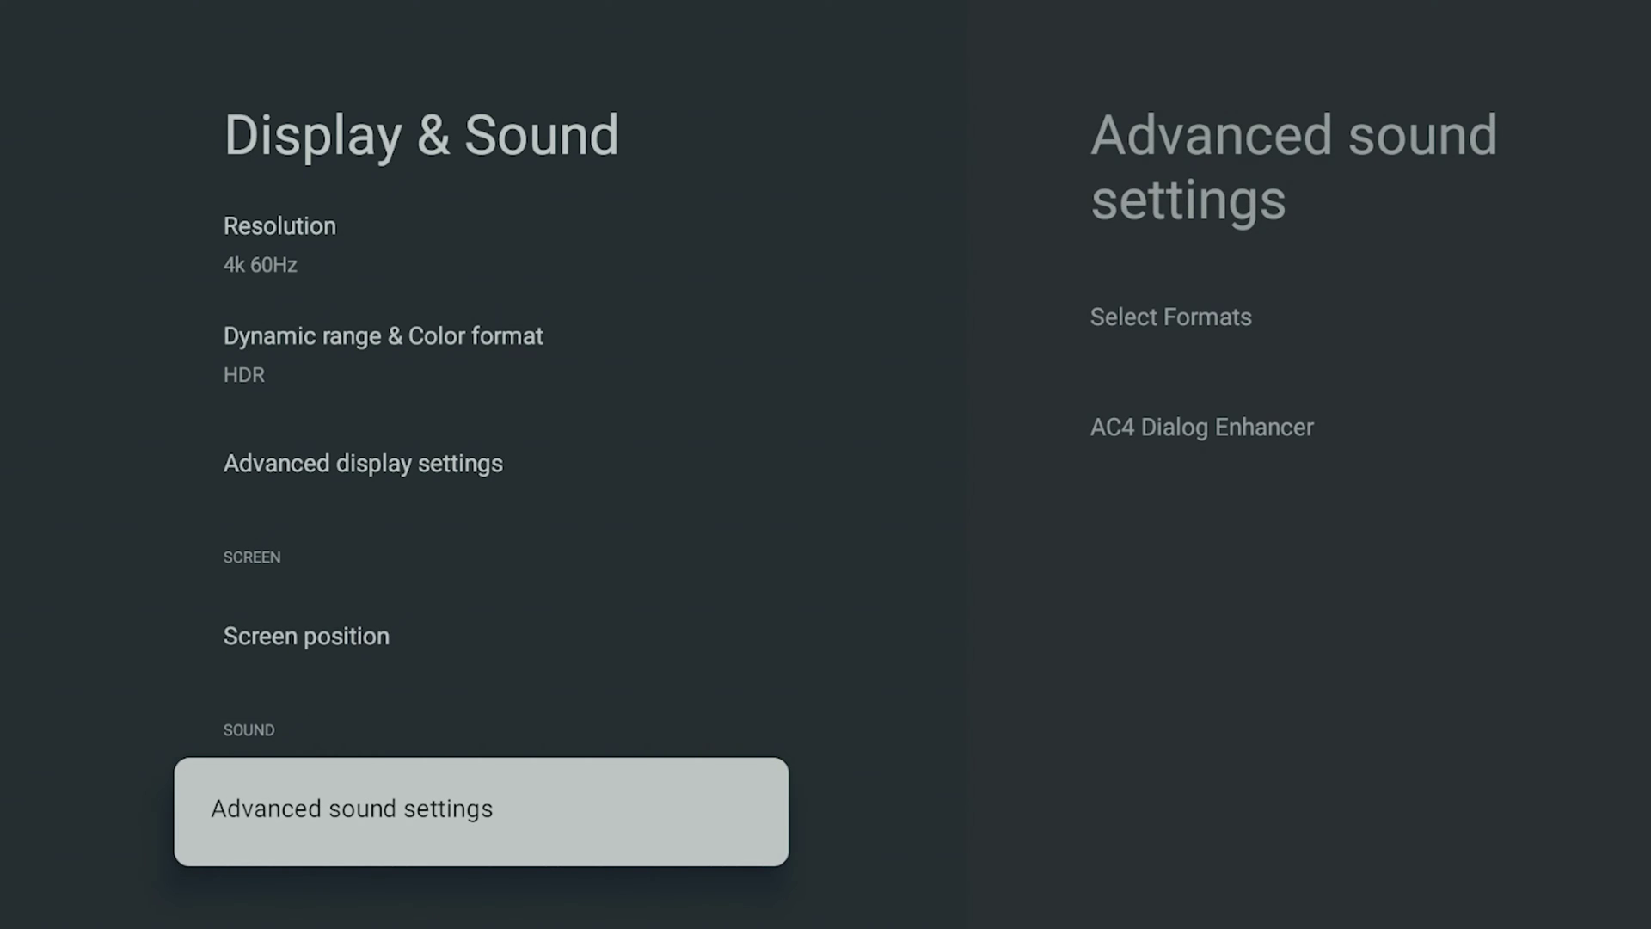
key("Return")
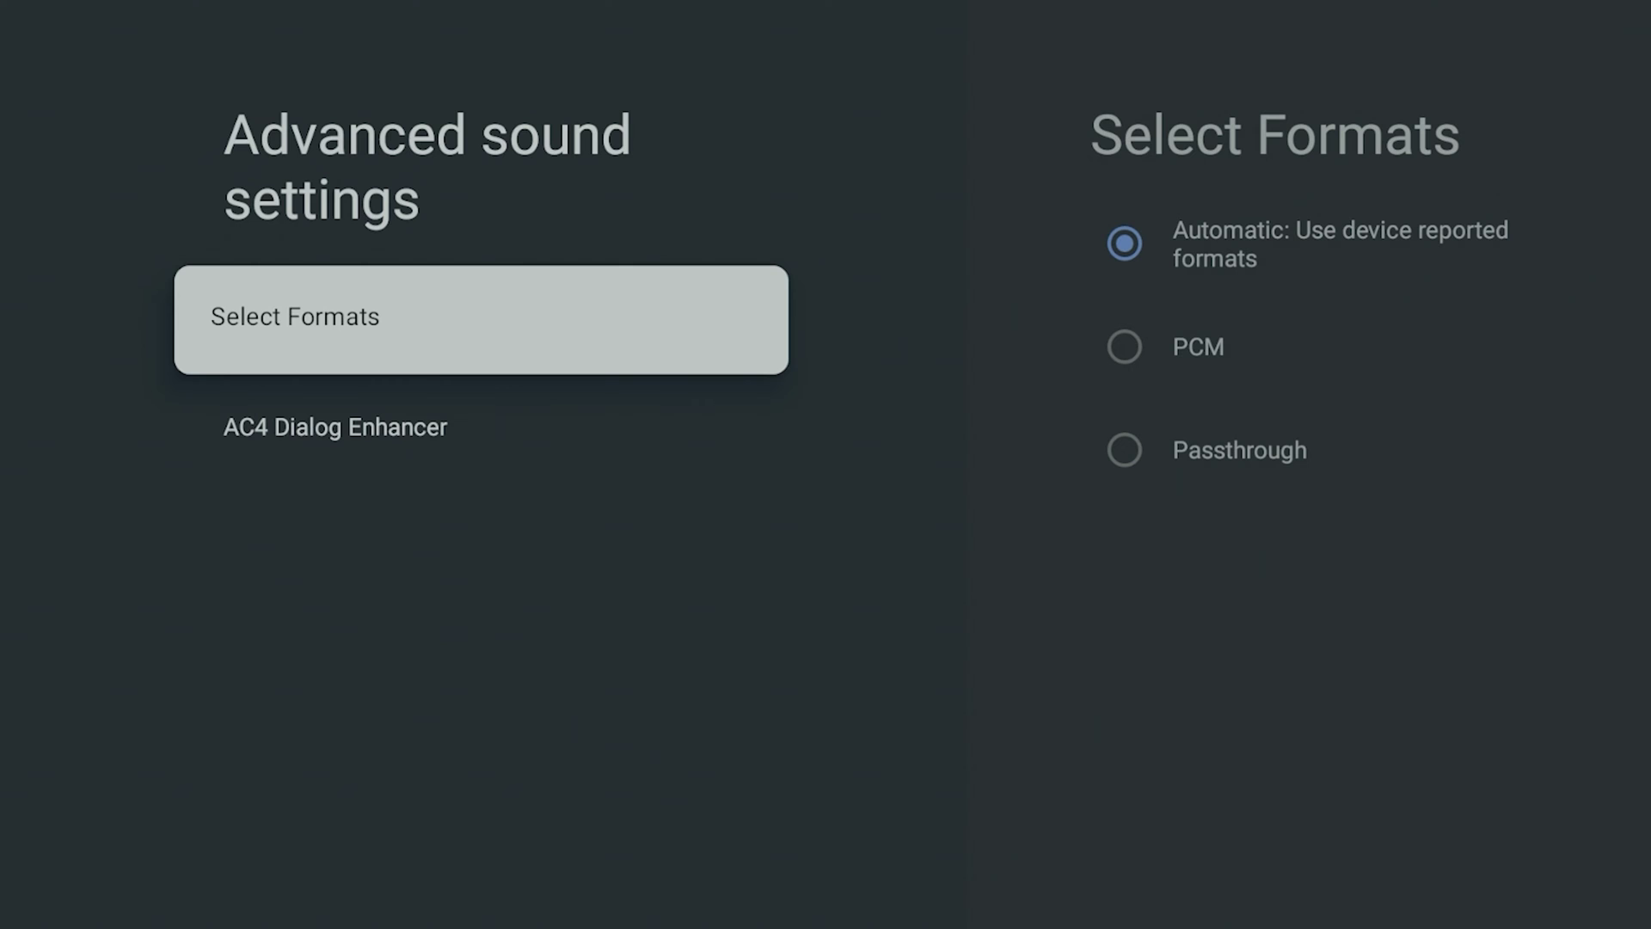
key("Down")
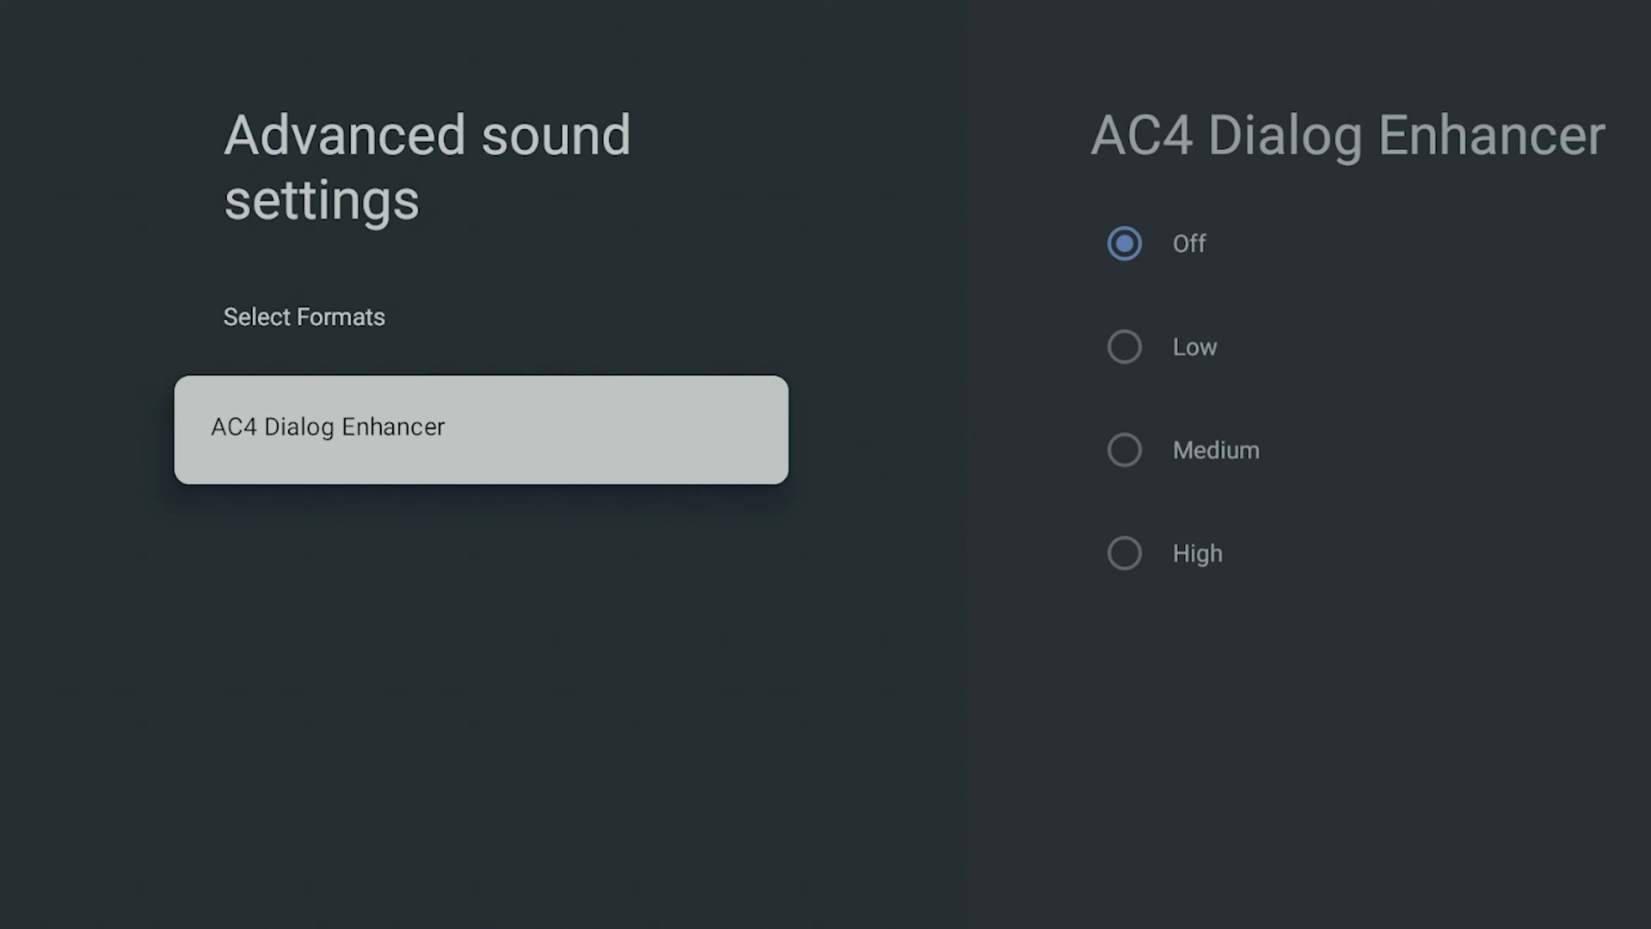
key("Escape")
key("Escape")
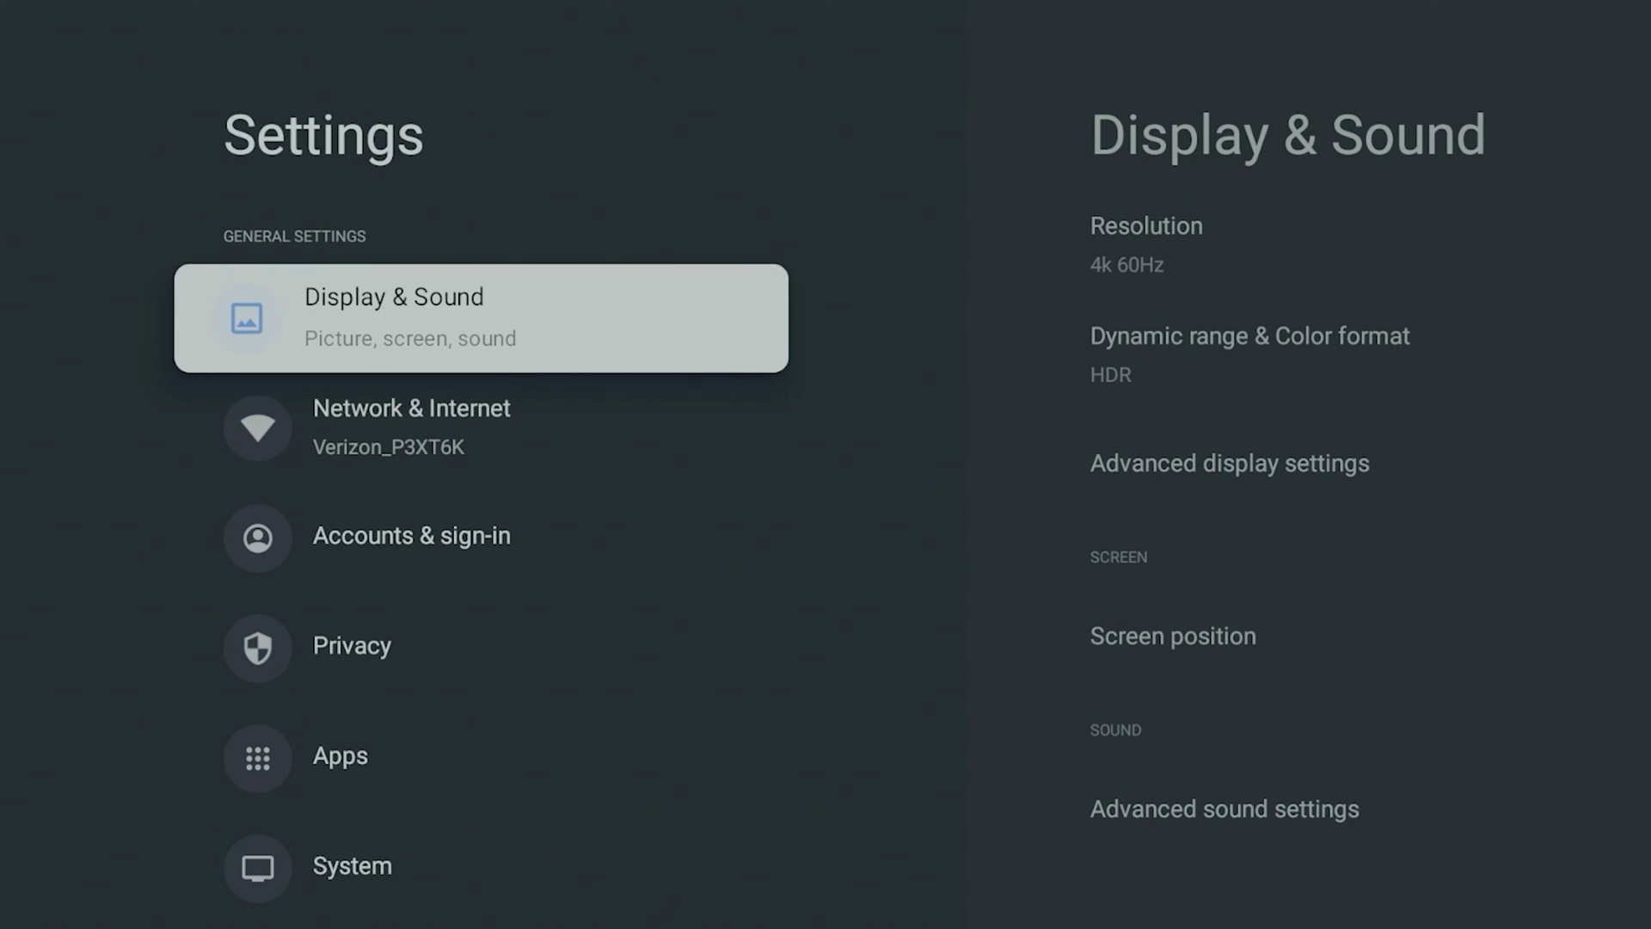
key("Down")
key("Down")
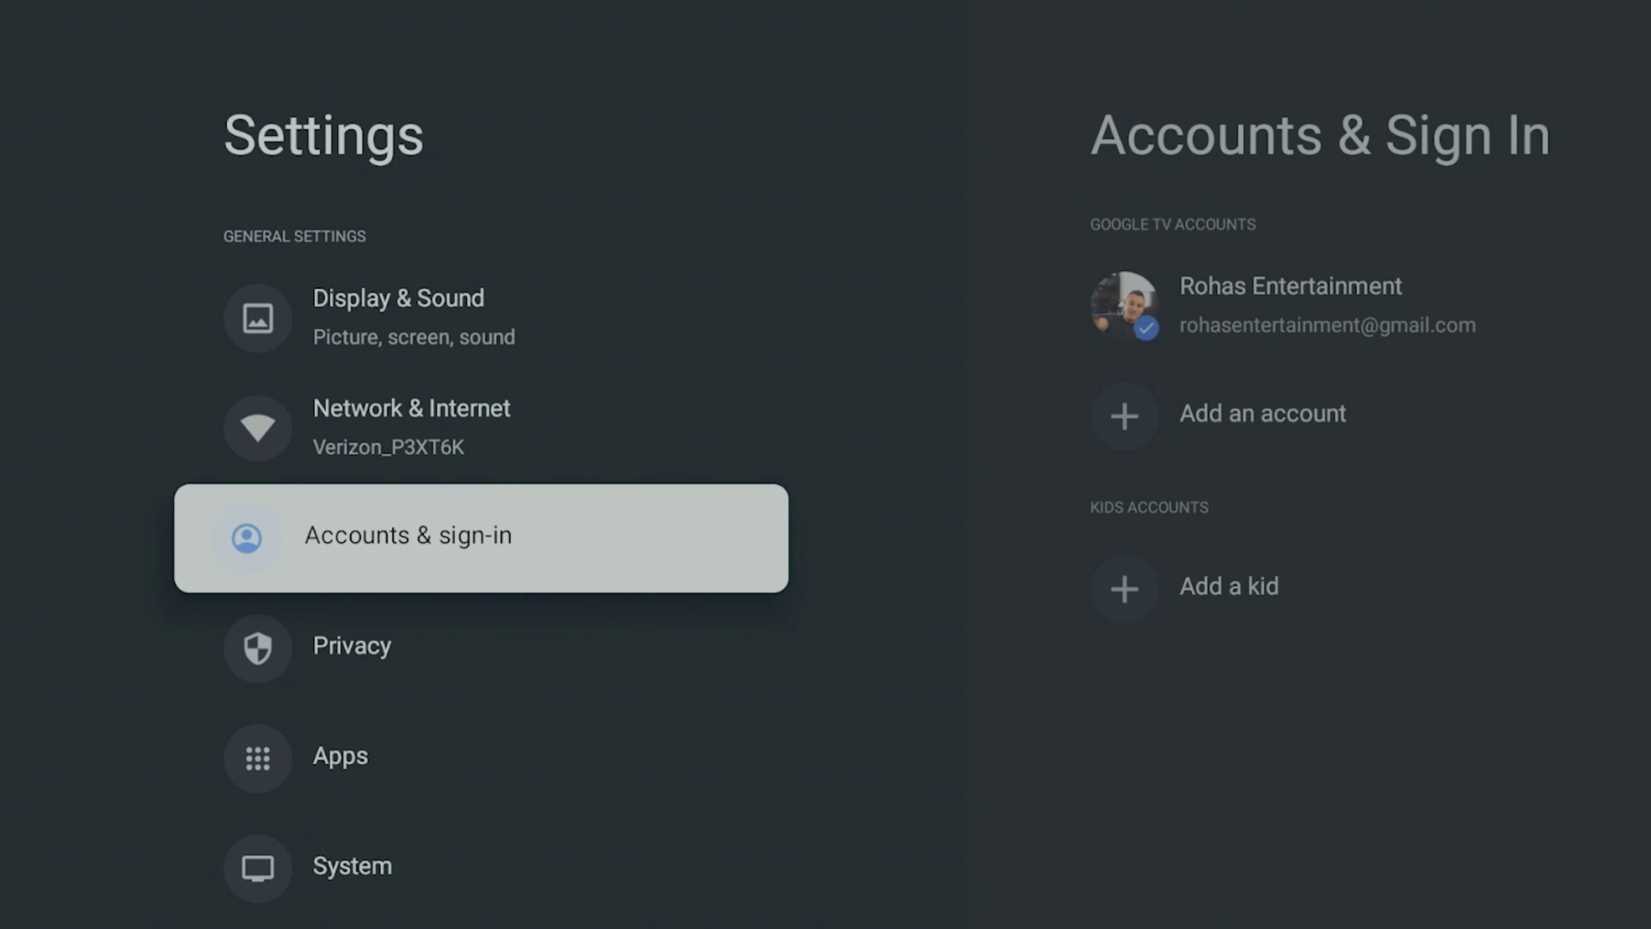
key("Down")
key("Return")
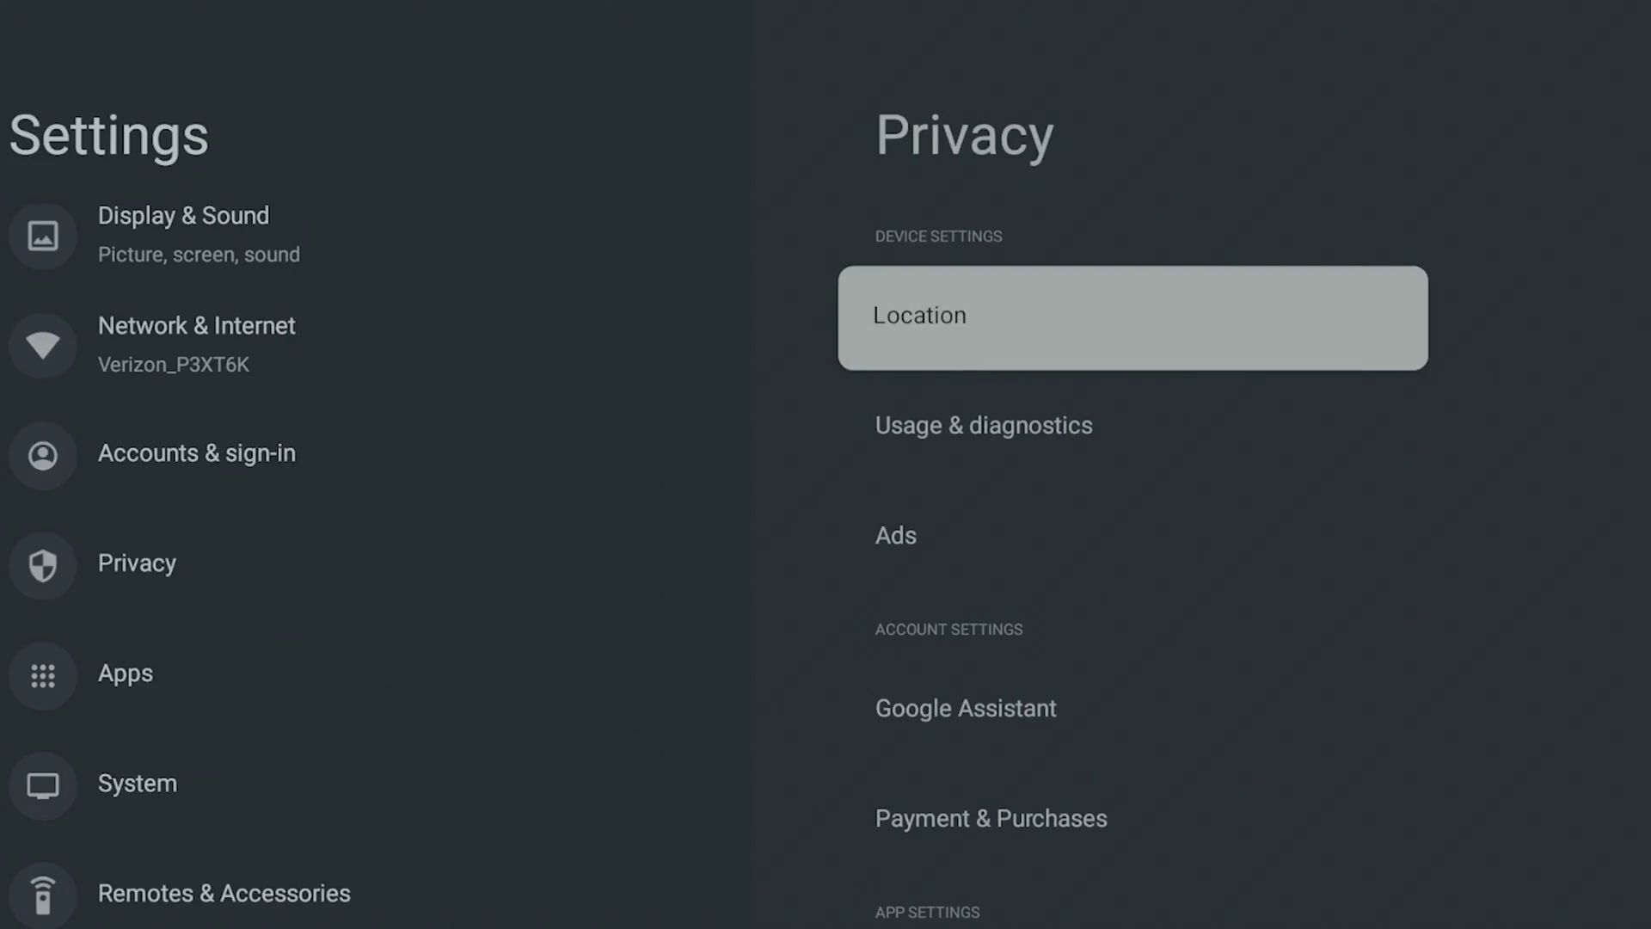
key("Down")
key("Down")
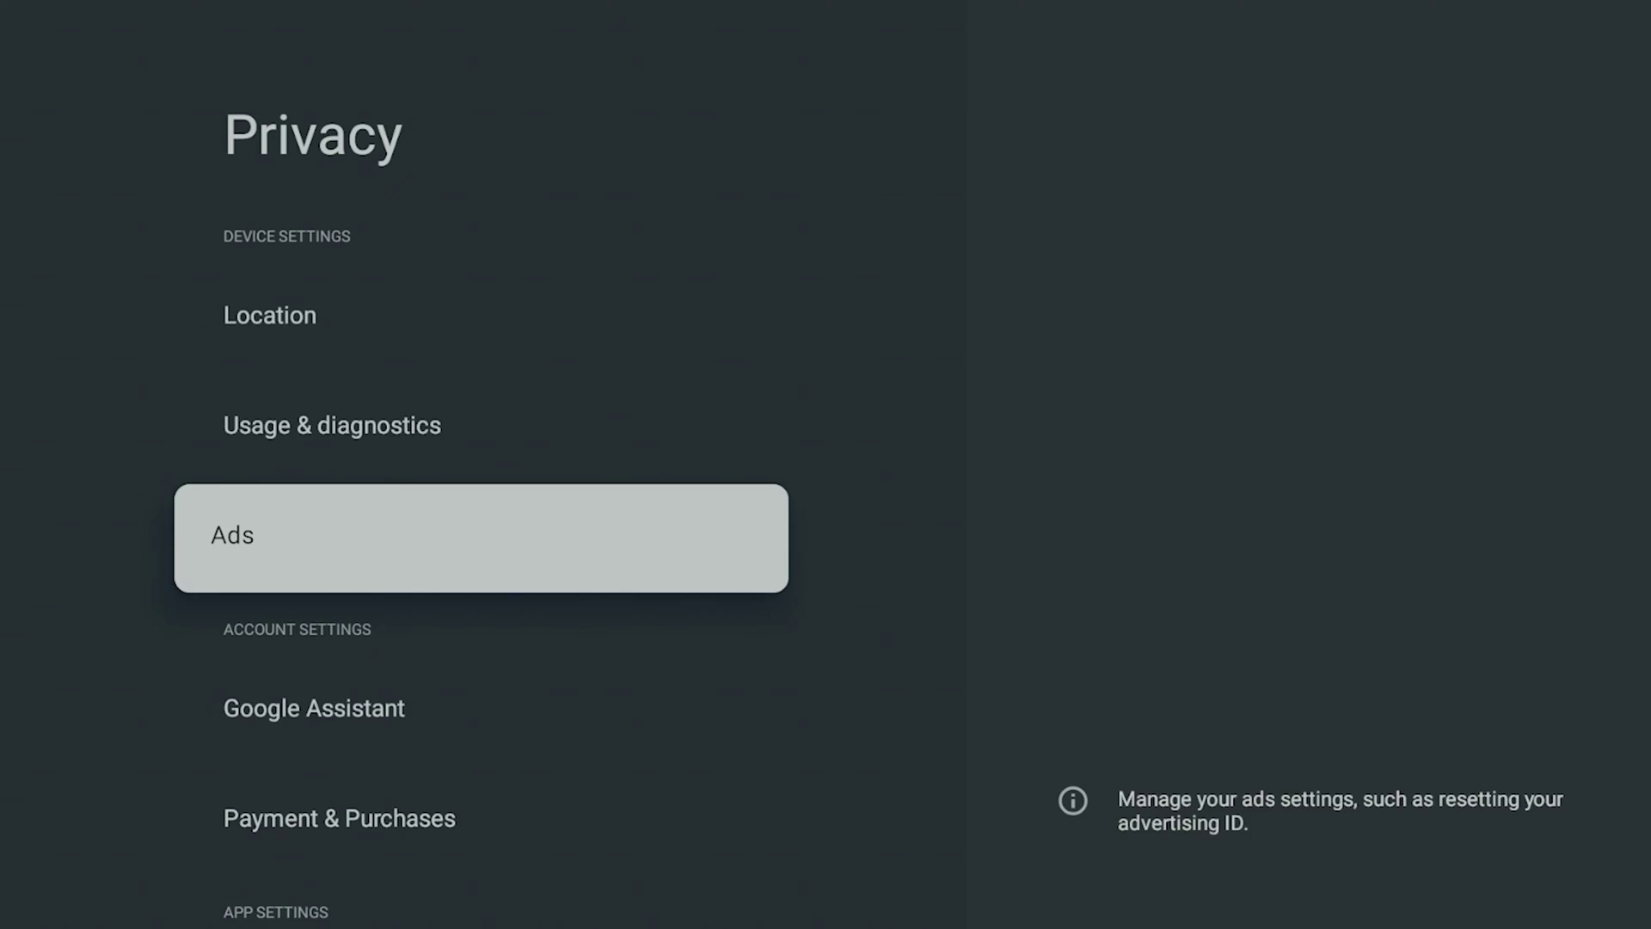
key("Down")
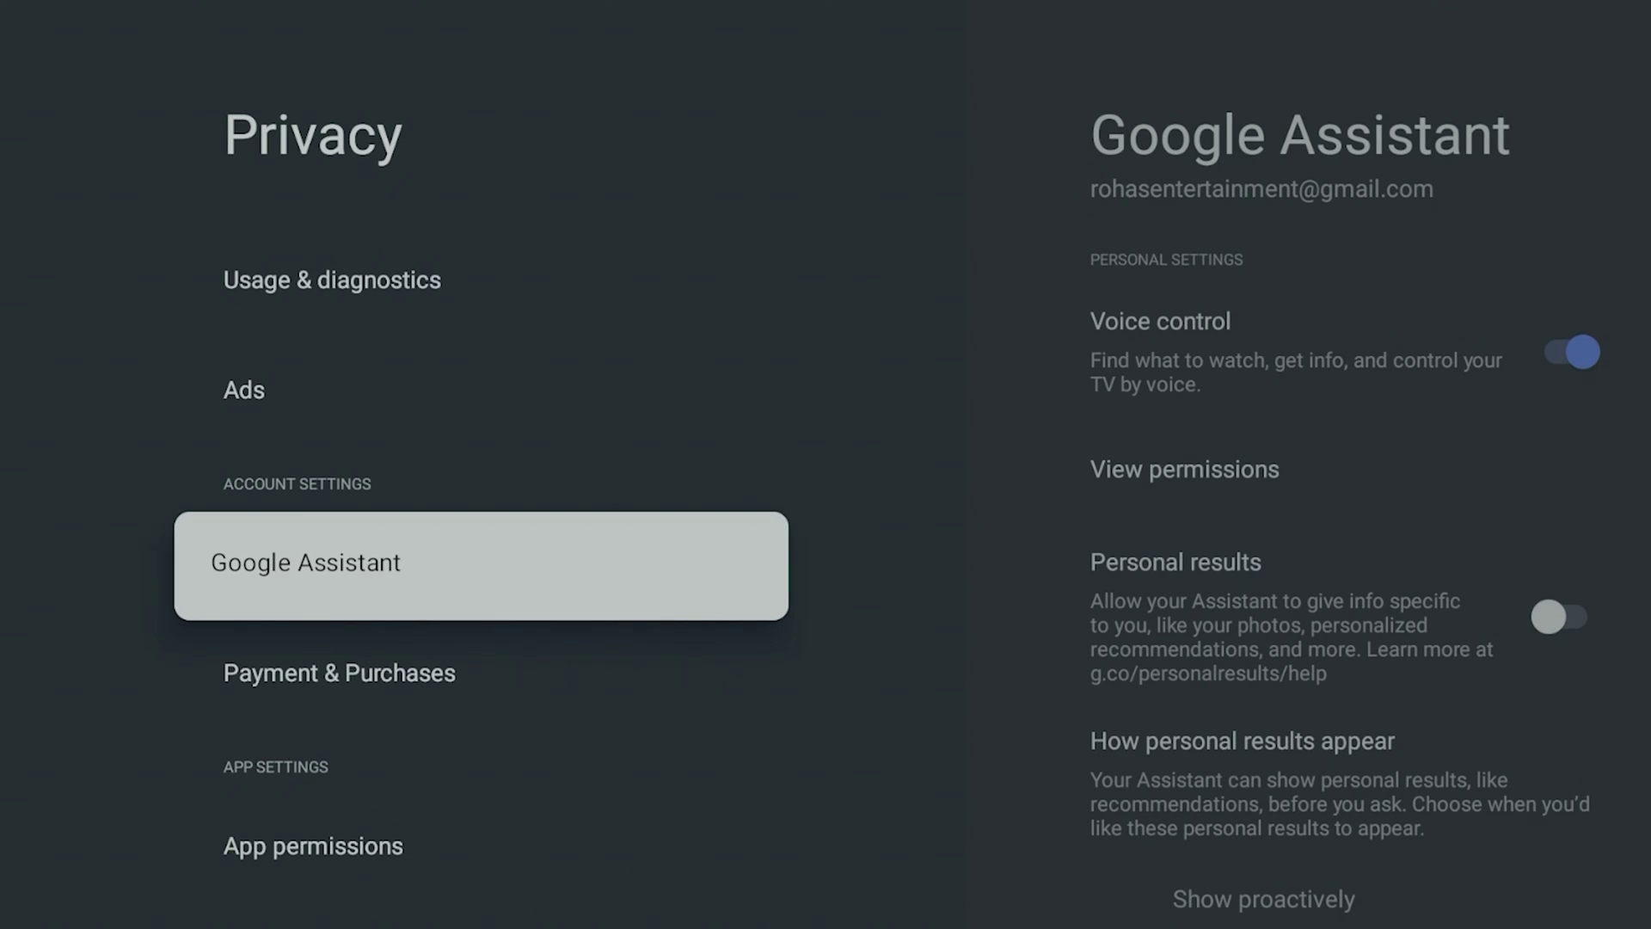
key("Down")
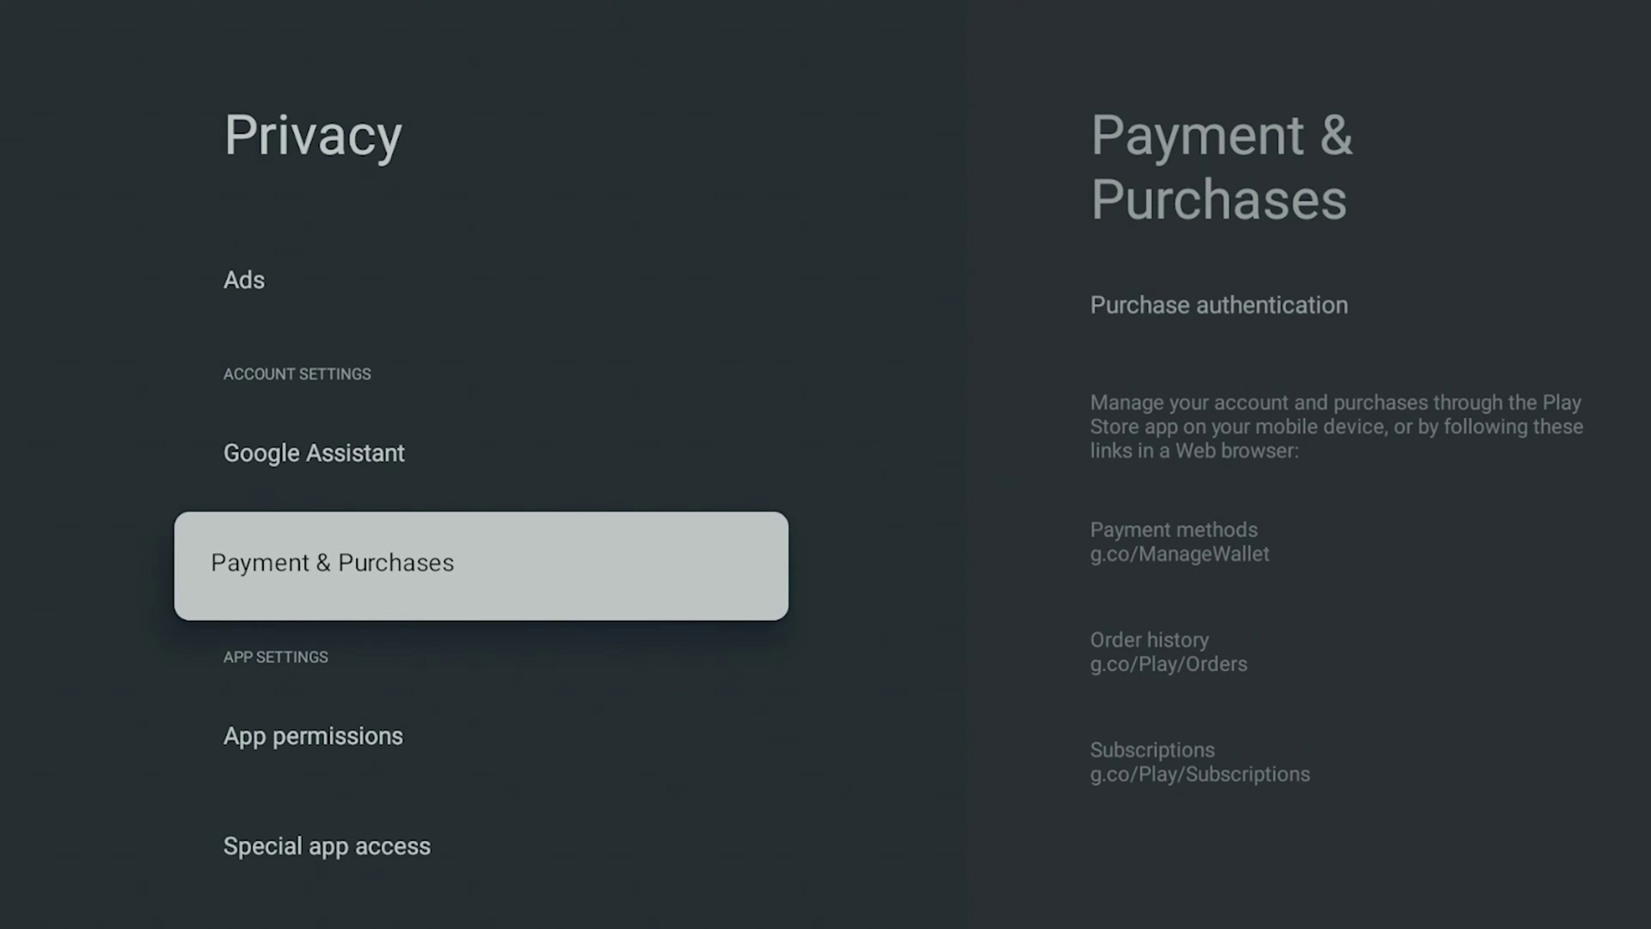
key("Down")
key("Down")
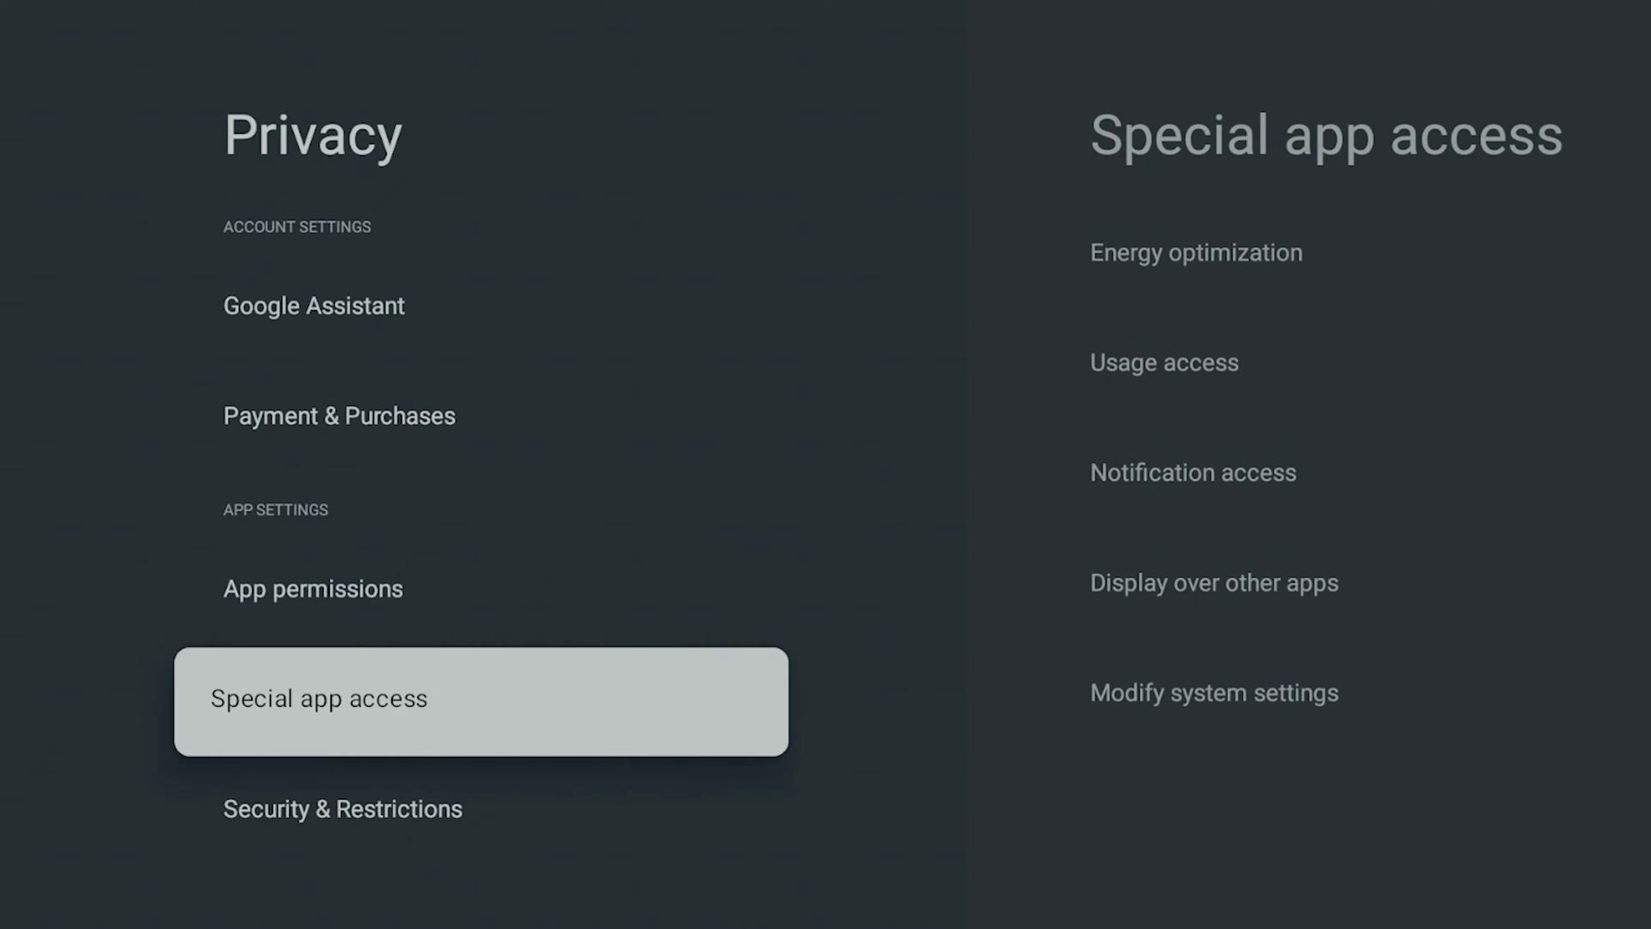
key("Escape")
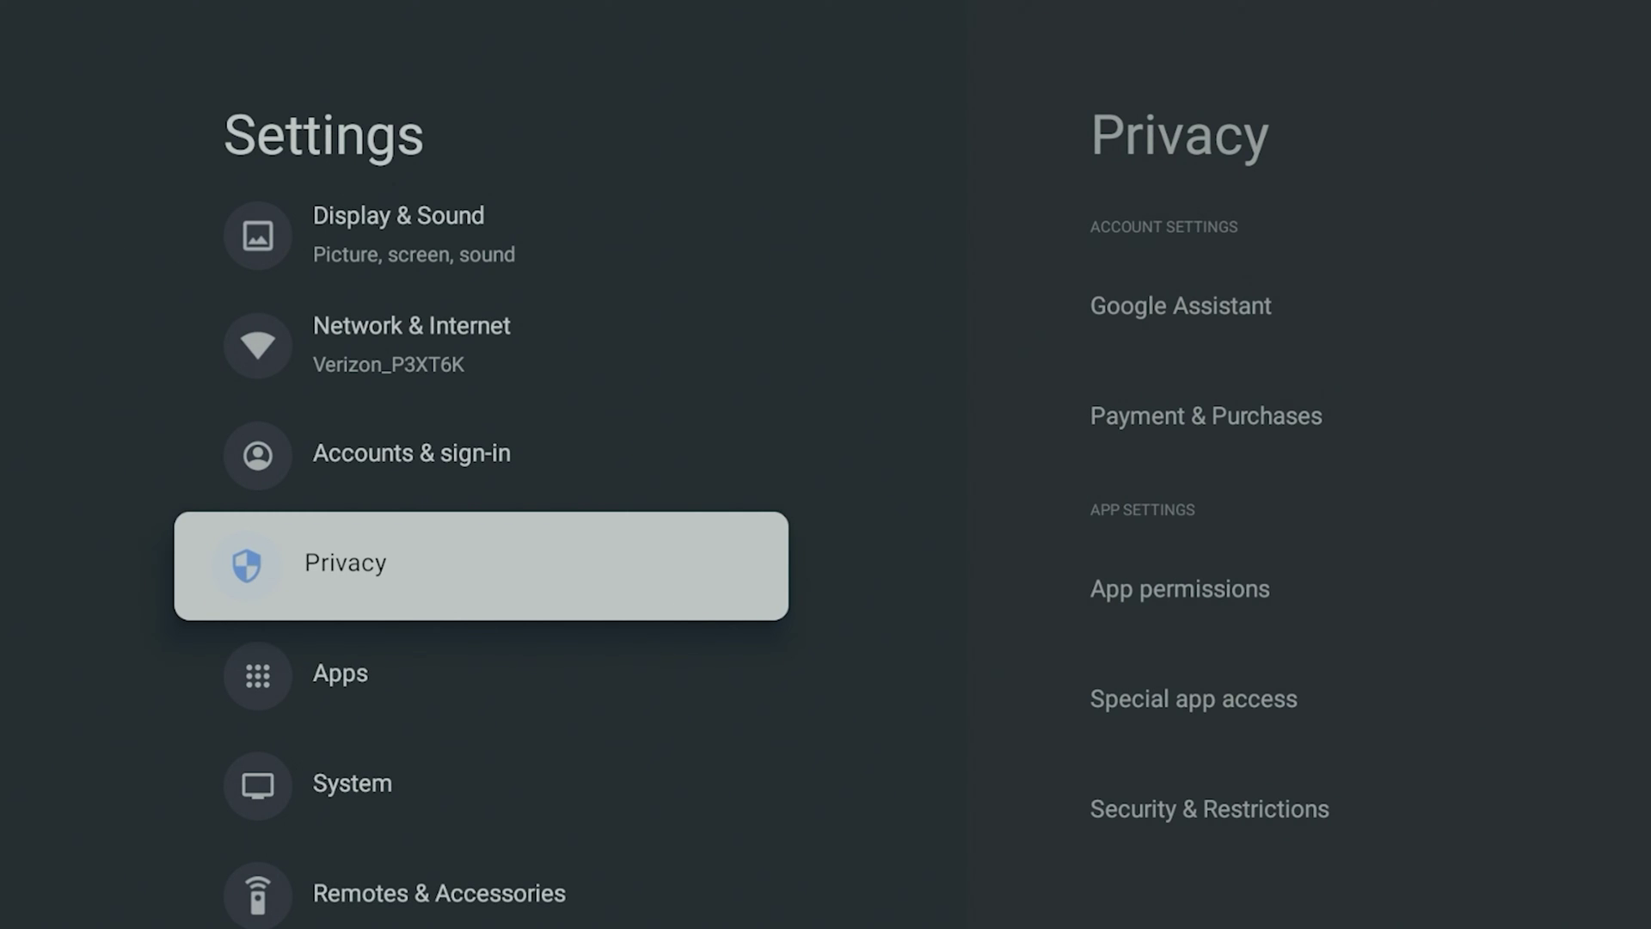
key("Down")
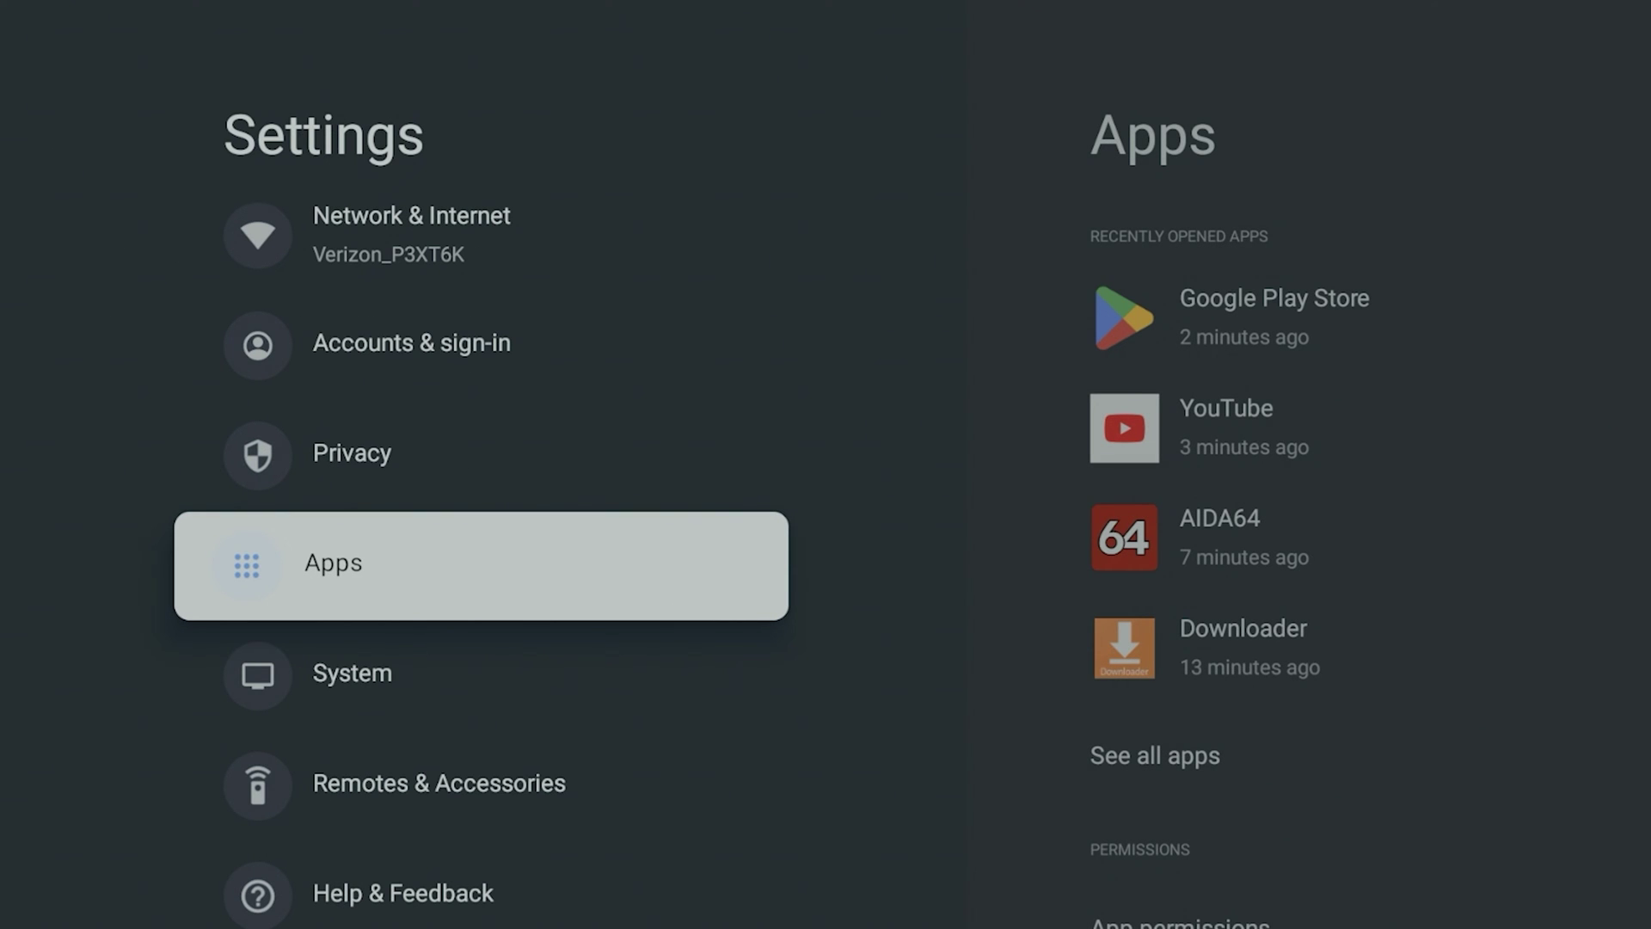
In Apps settings, open YouTube's app info and clear its cache, then return to the app list.
key("Return")
key("Down")
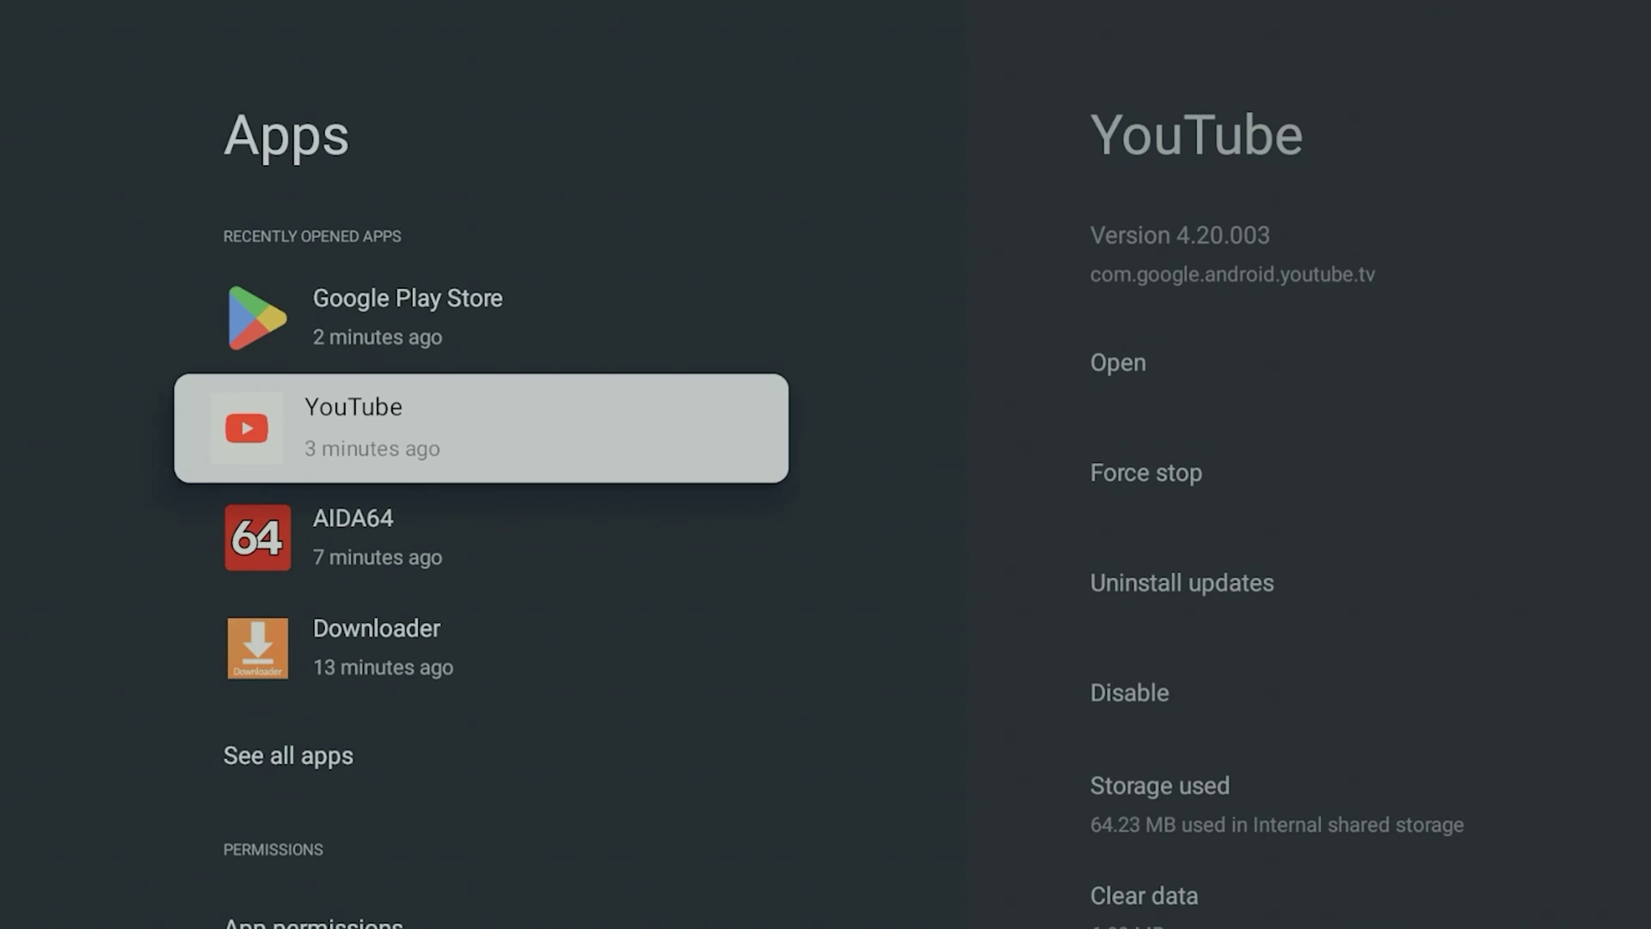
key("Up")
key("Down")
key("Return")
key("Down")
key("Down")
key("Down")
key("Down")
key("Down")
key("Down")
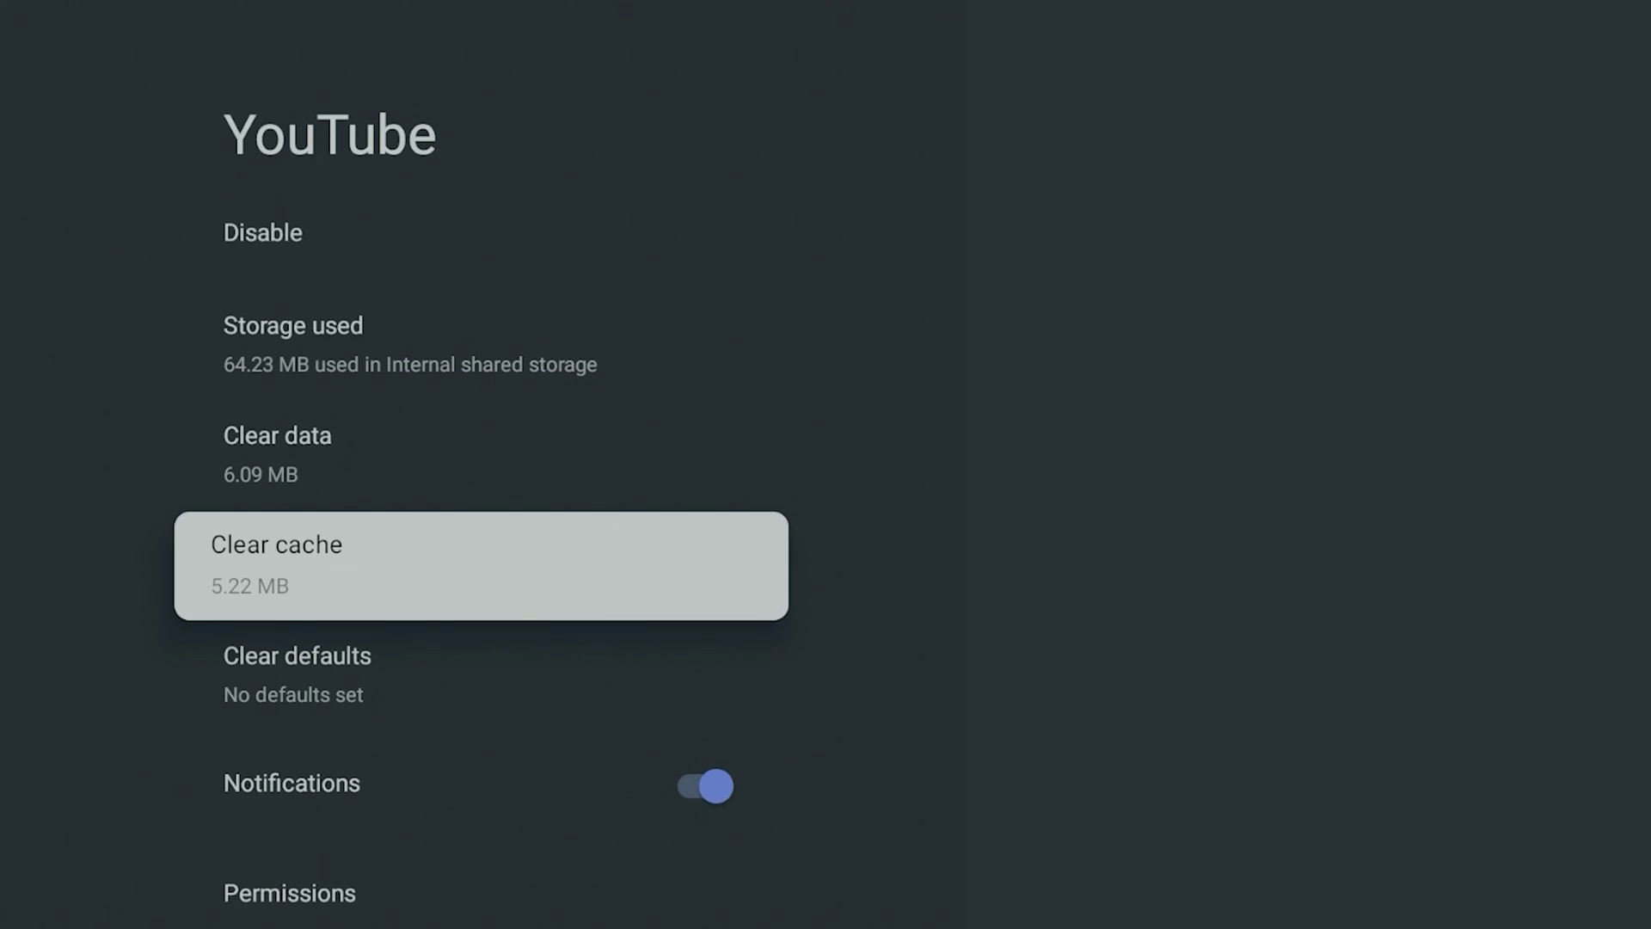
key("Return")
key("Escape")
key("Down")
key("Down")
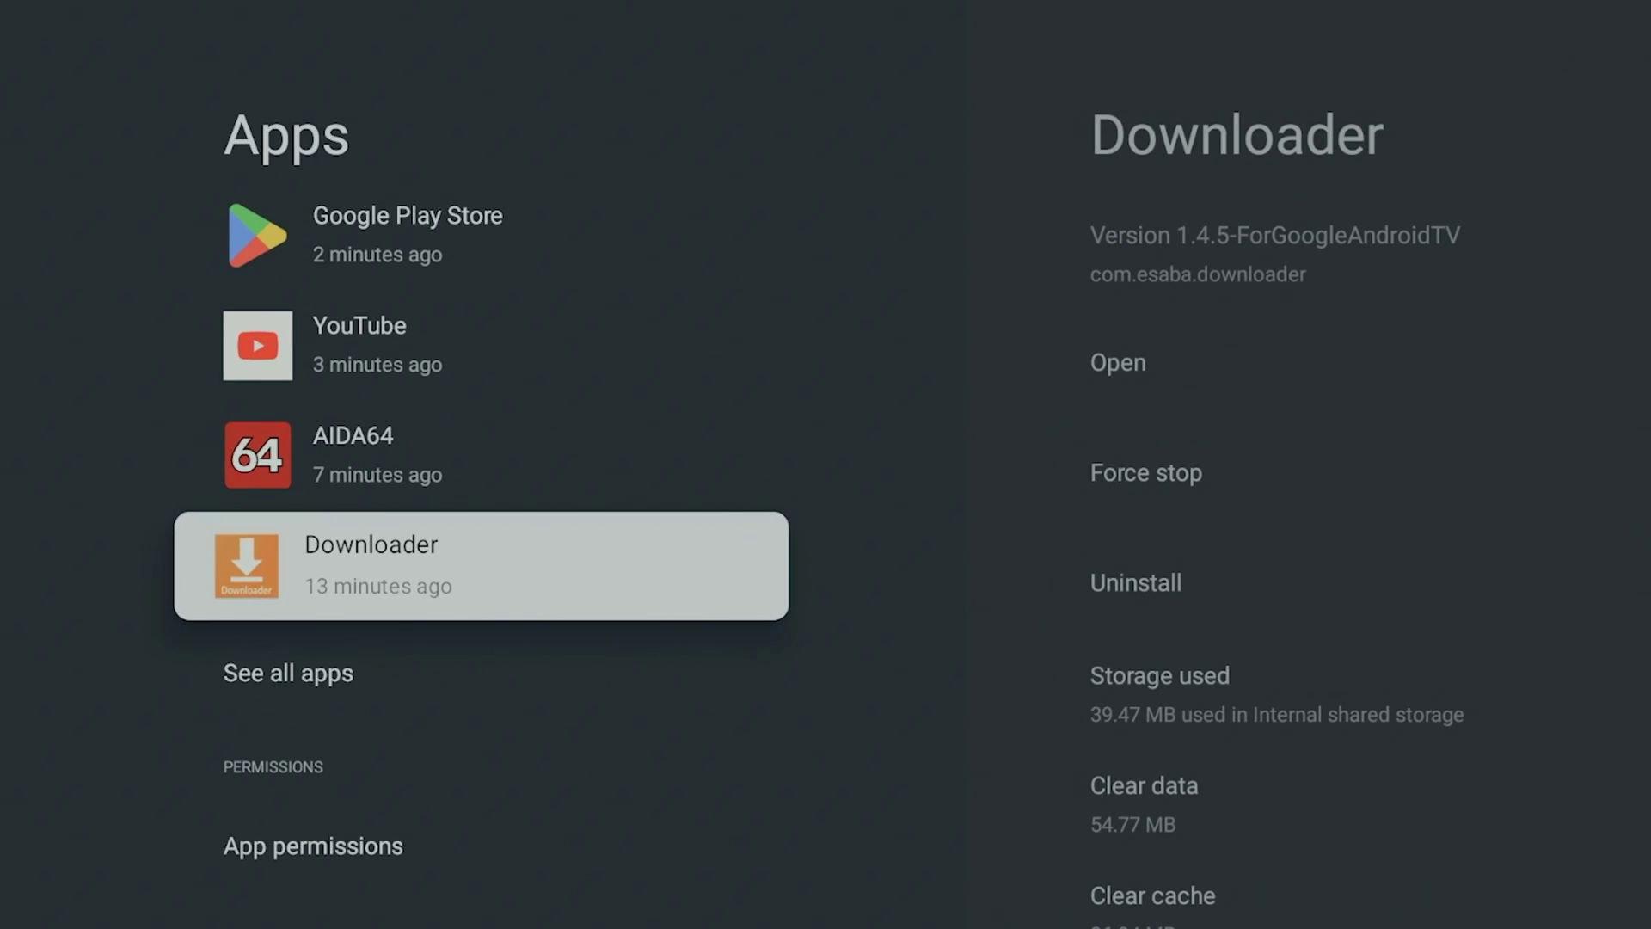
Open See all apps and scroll through the list past Media Player, Netflix, PatchWall and Prime Video.
key("Down")
key("Return")
key("Down")
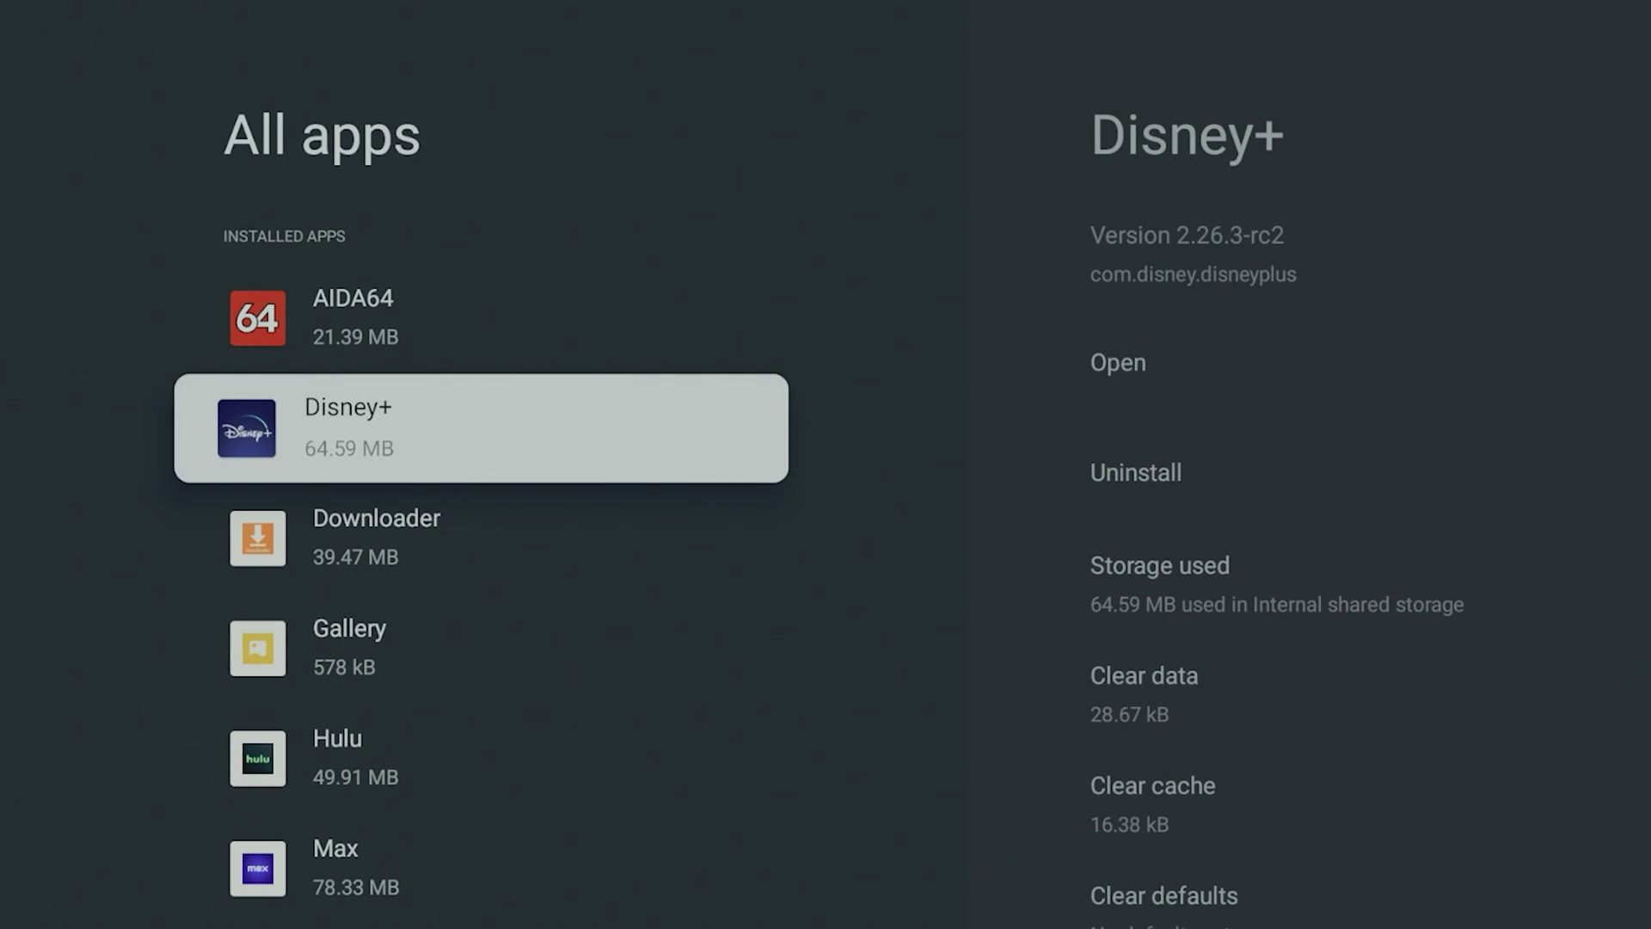
key("Down")
key("Down")
key("Down")
key("Down")
key("Down")
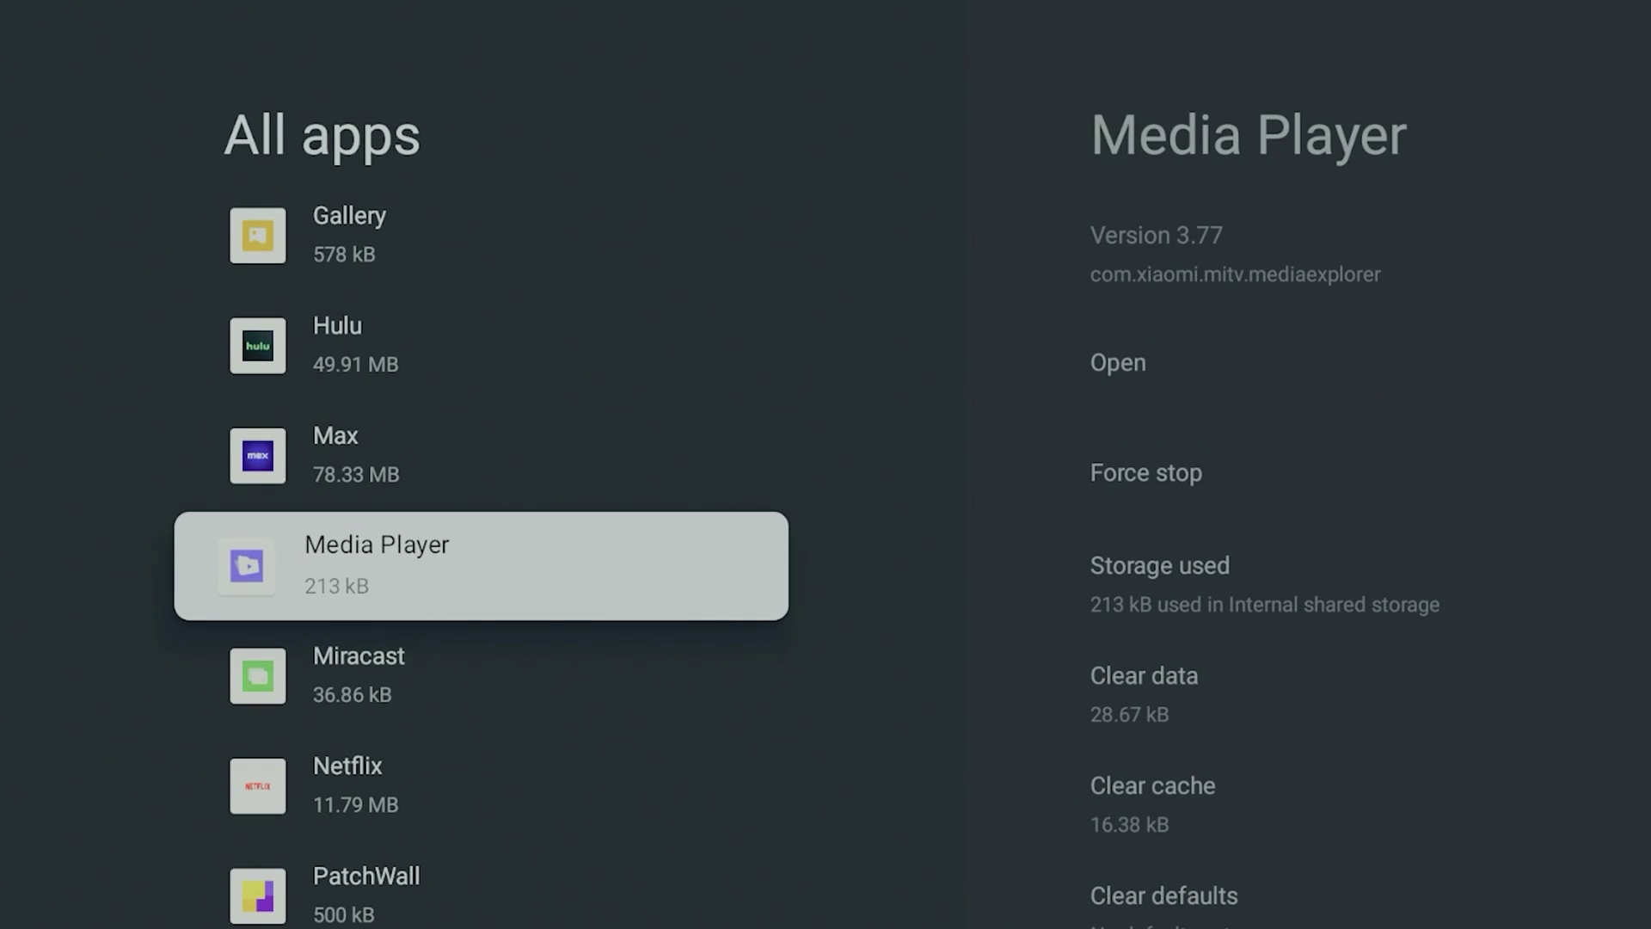
key("Up")
key("Up")
key("Down")
key("Down")
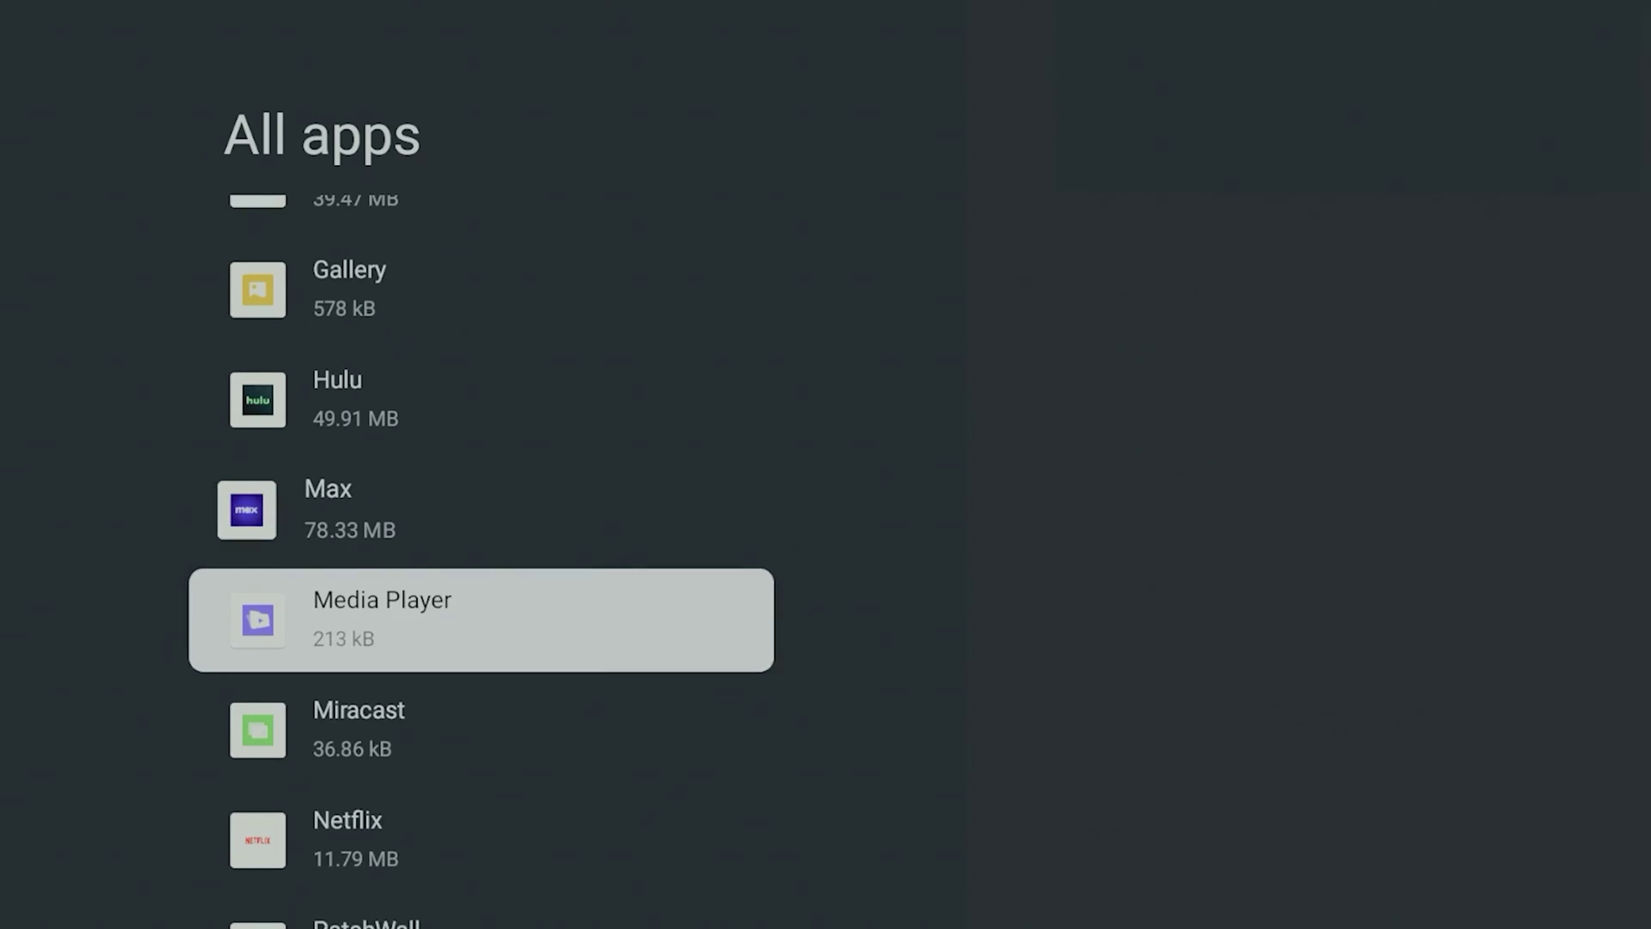
key("Down")
key("Down")
key("Down")
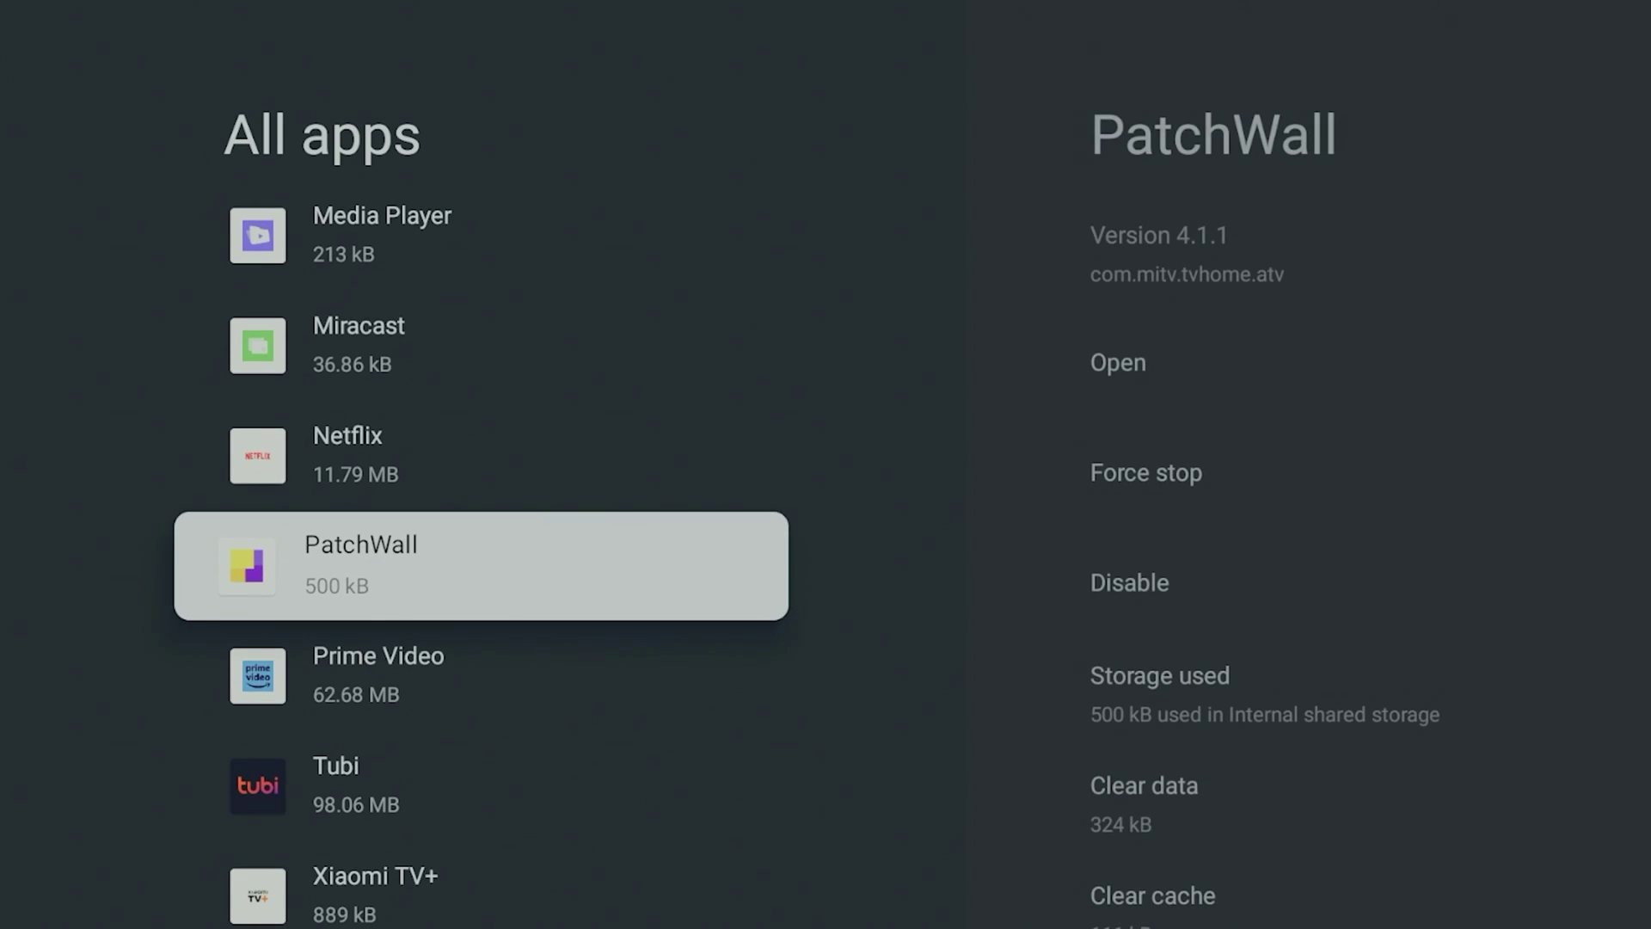
key("Down")
key("Down")
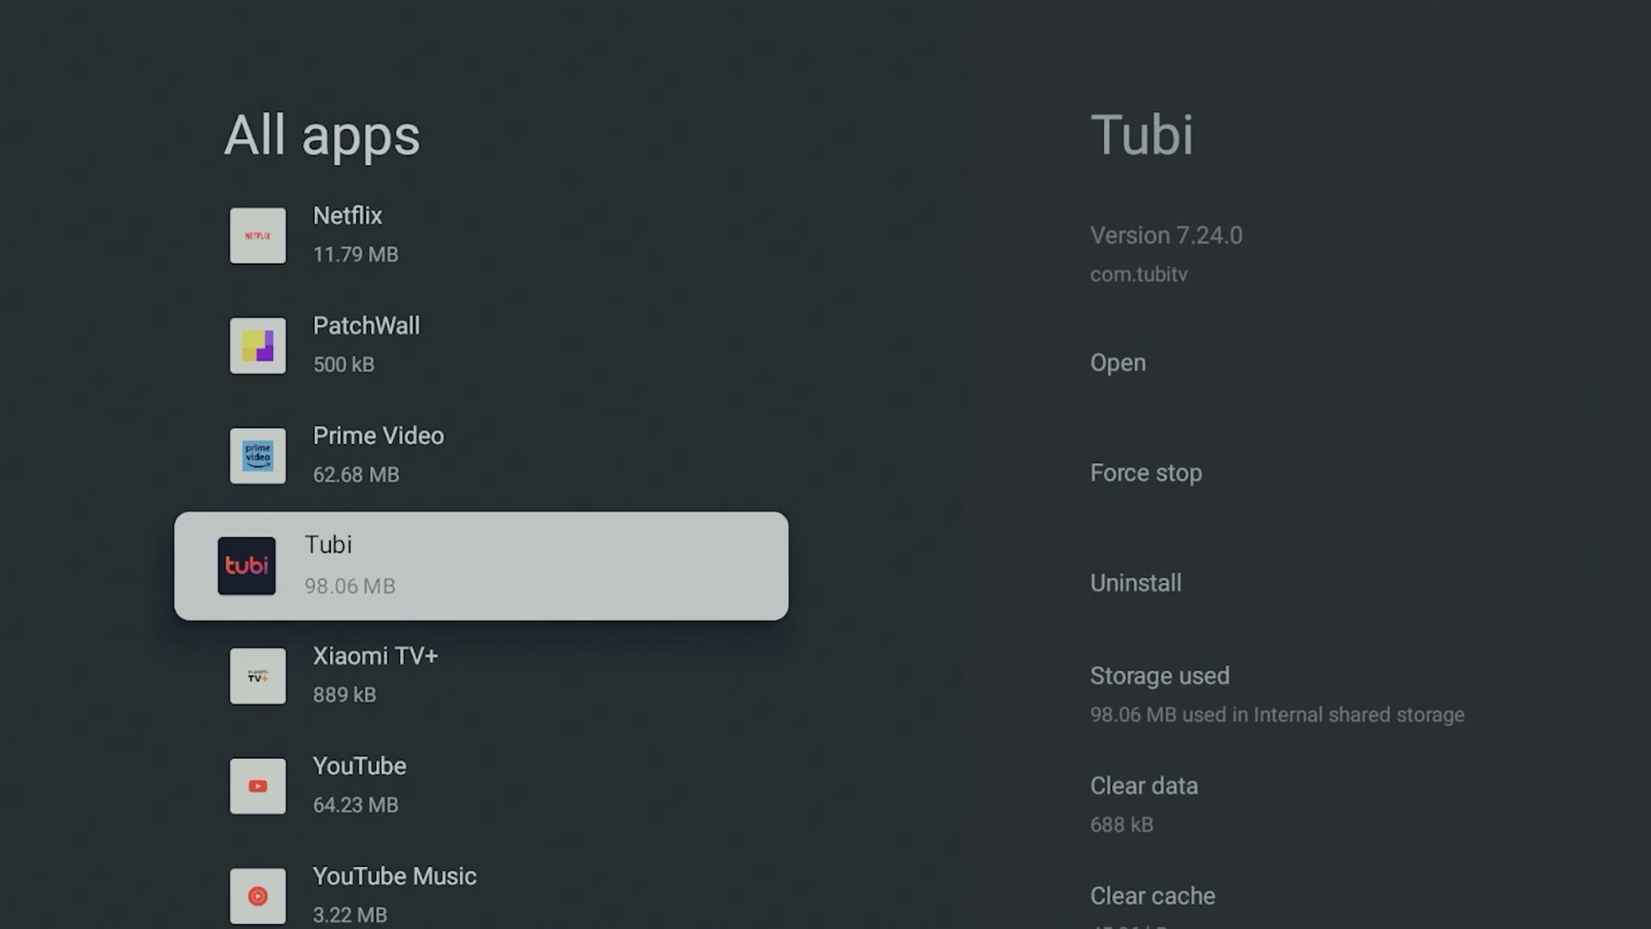
key("Down")
key("Up")
key("Up")
key("Up")
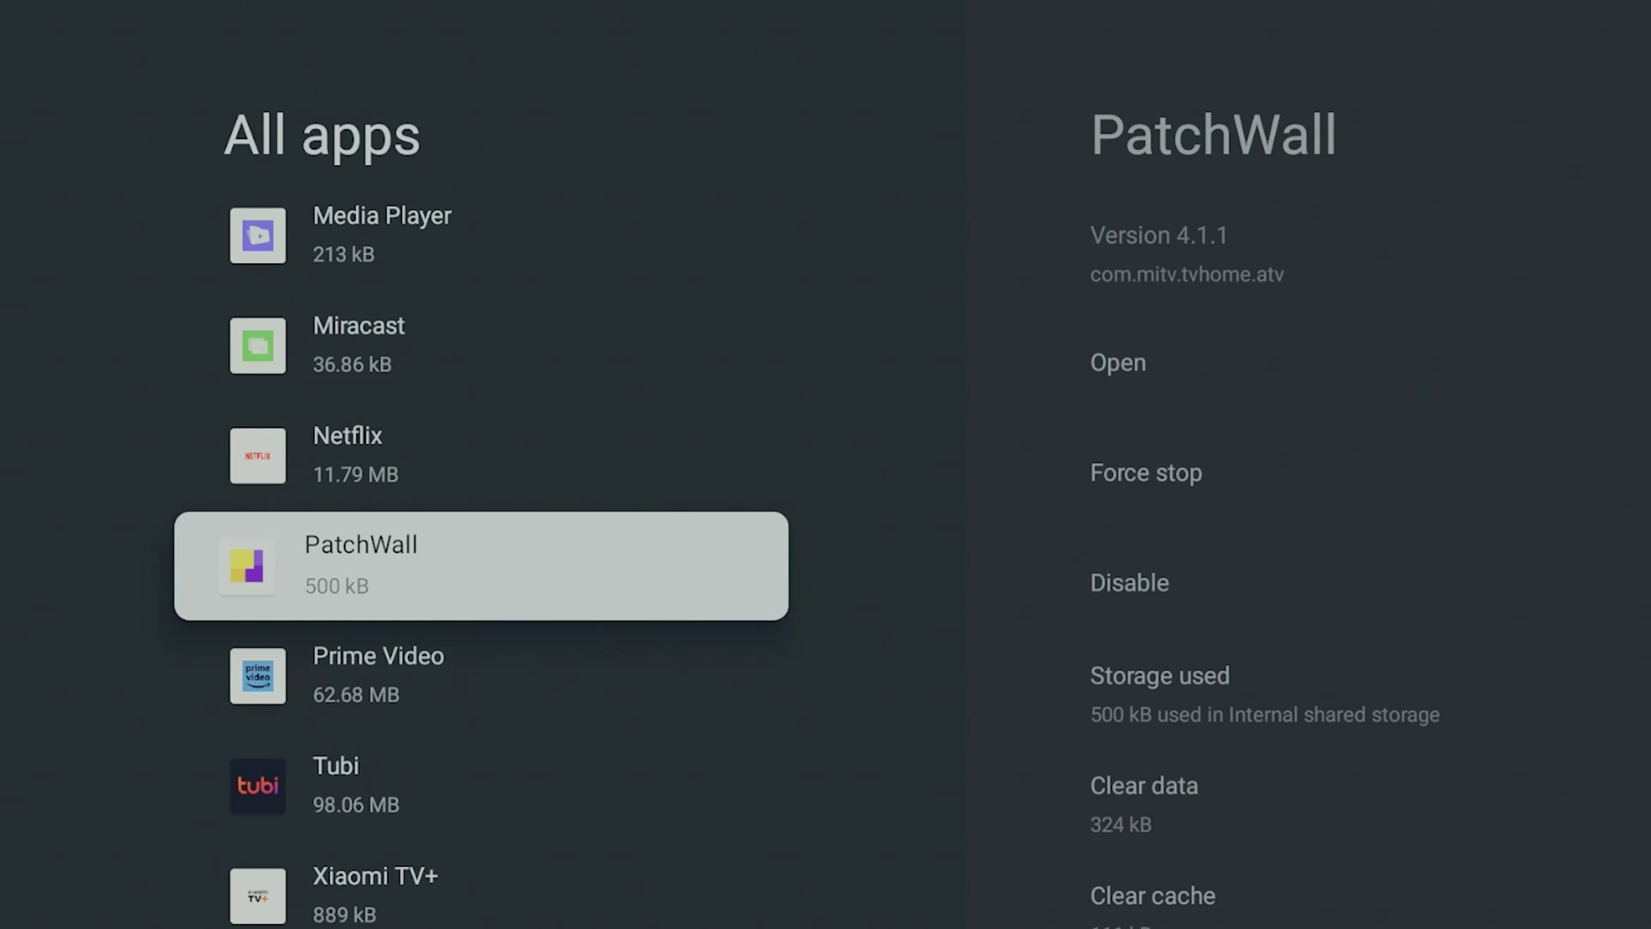
Review PatchWall's Clear data, Clear cache and Clear defaults options, then back out of All apps.
key("Return")
key("Down")
key("Down")
key("Down")
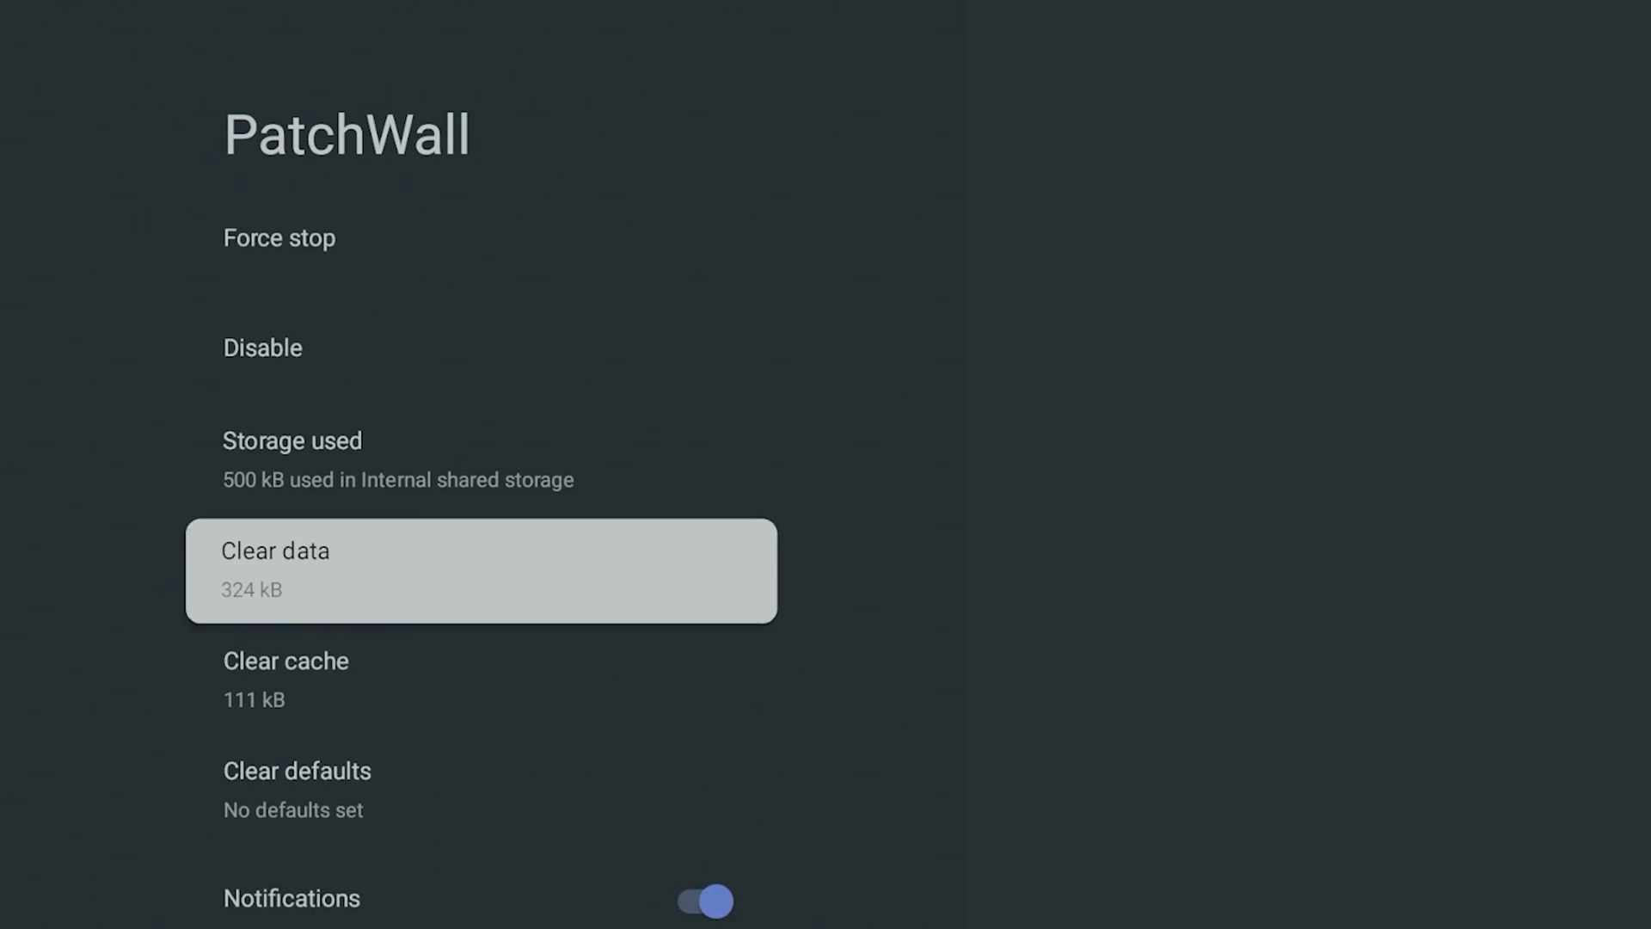
key("Down")
key("Up")
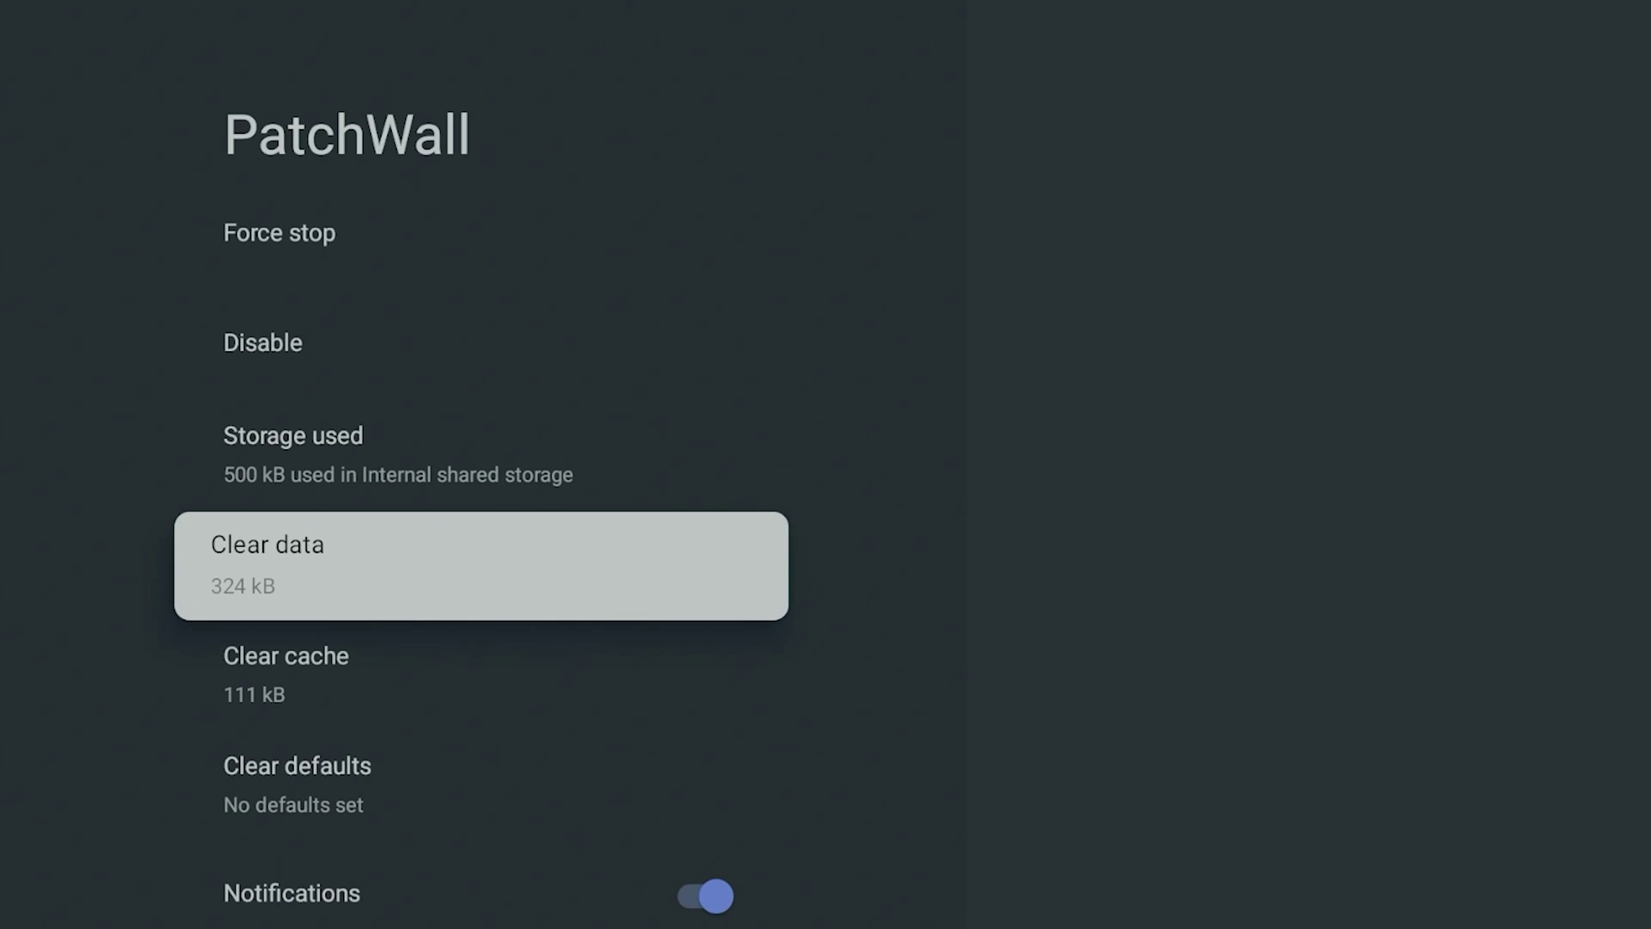
key("Down")
key("Down")
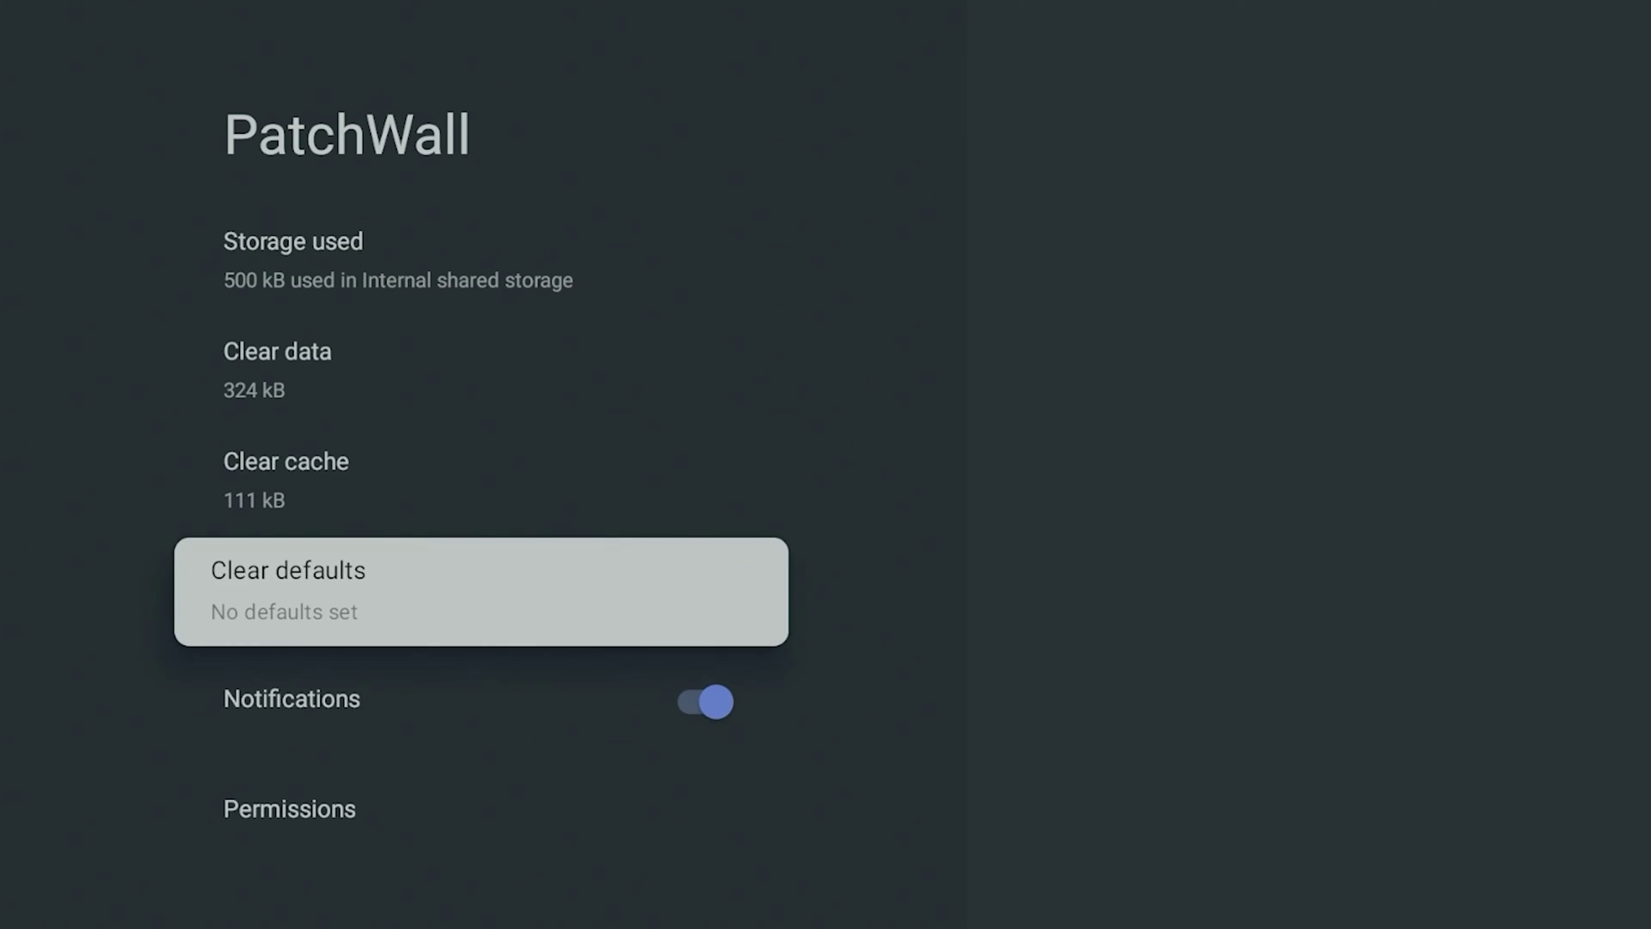
key("Escape")
key("Down")
key("Down")
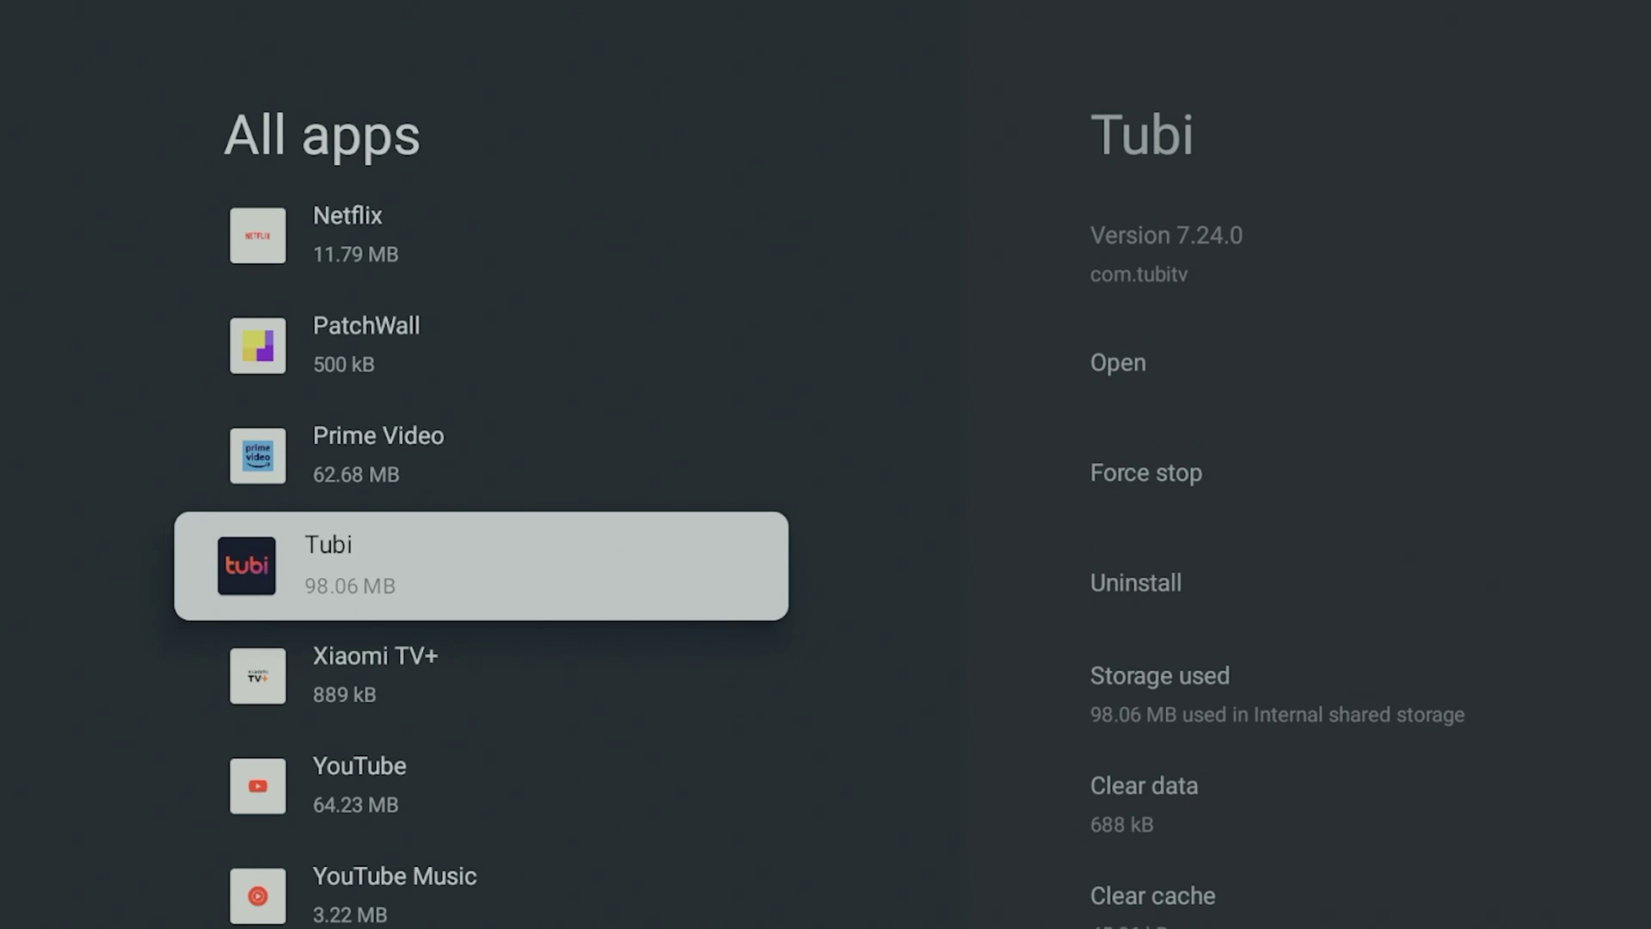
key("Down")
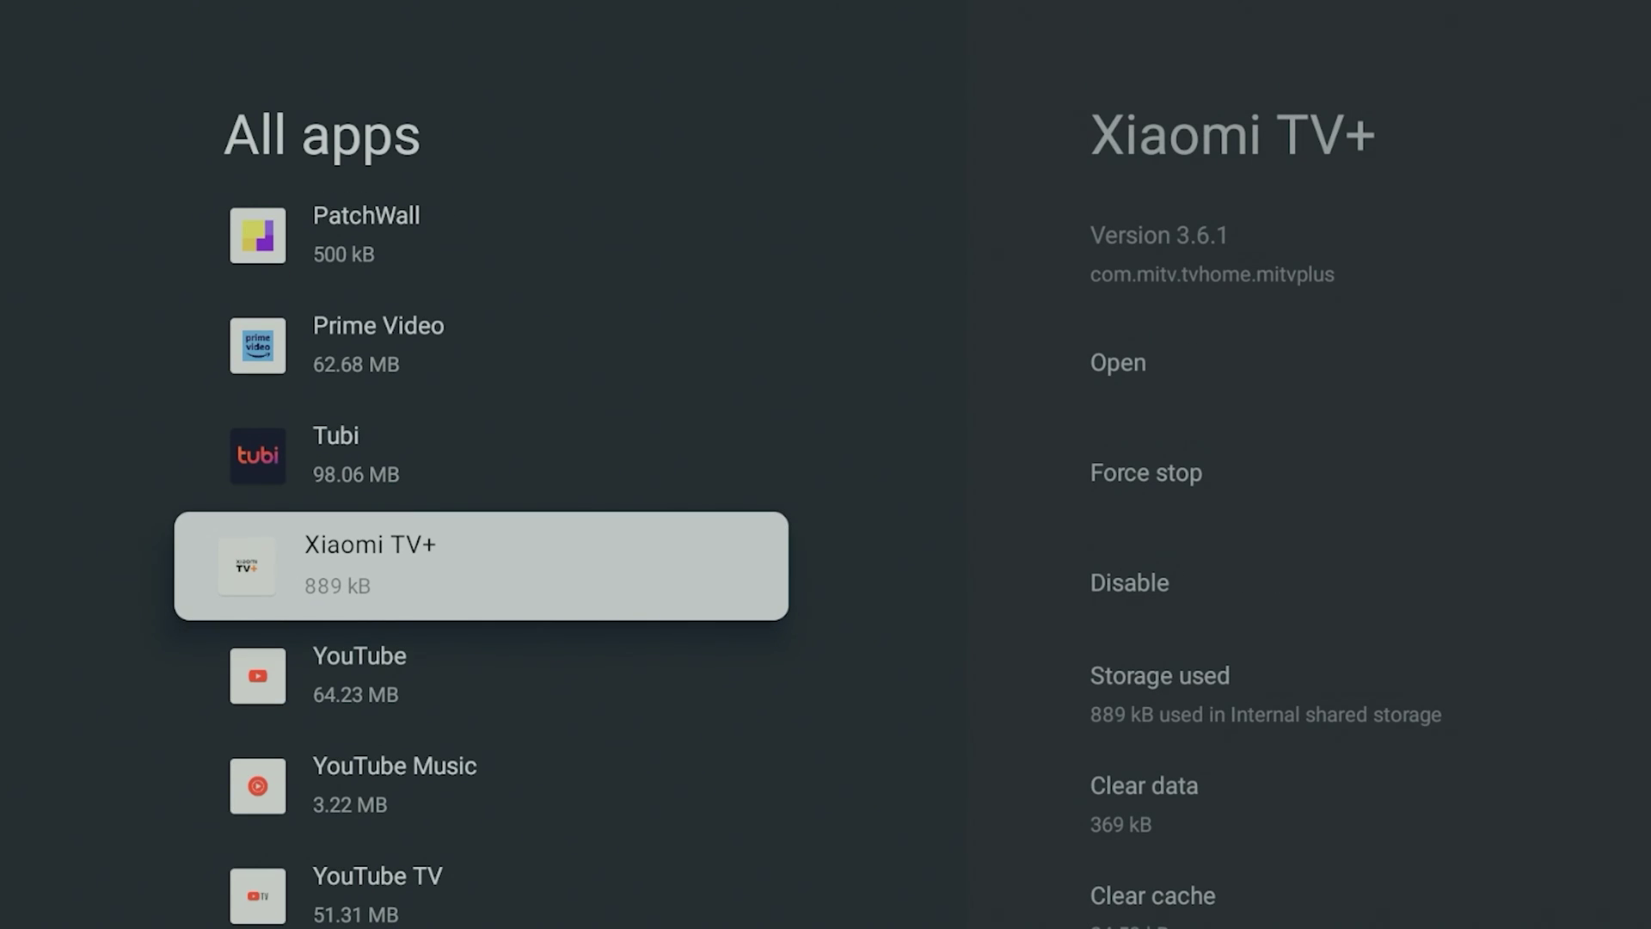
key("Escape")
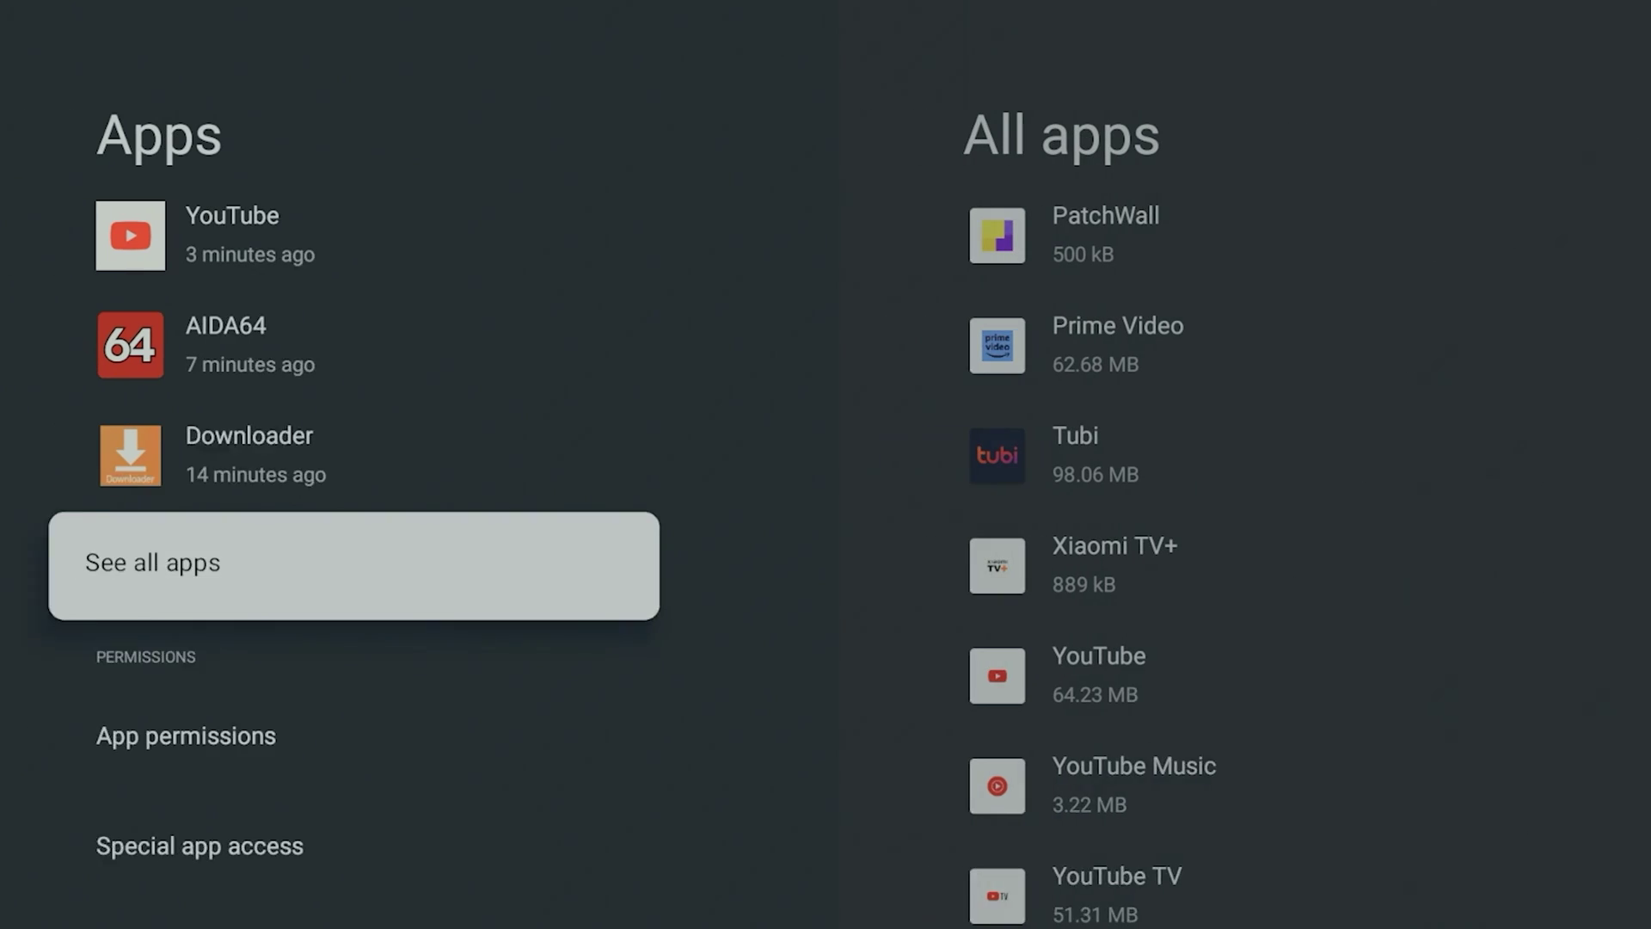
key("Down")
key("Escape")
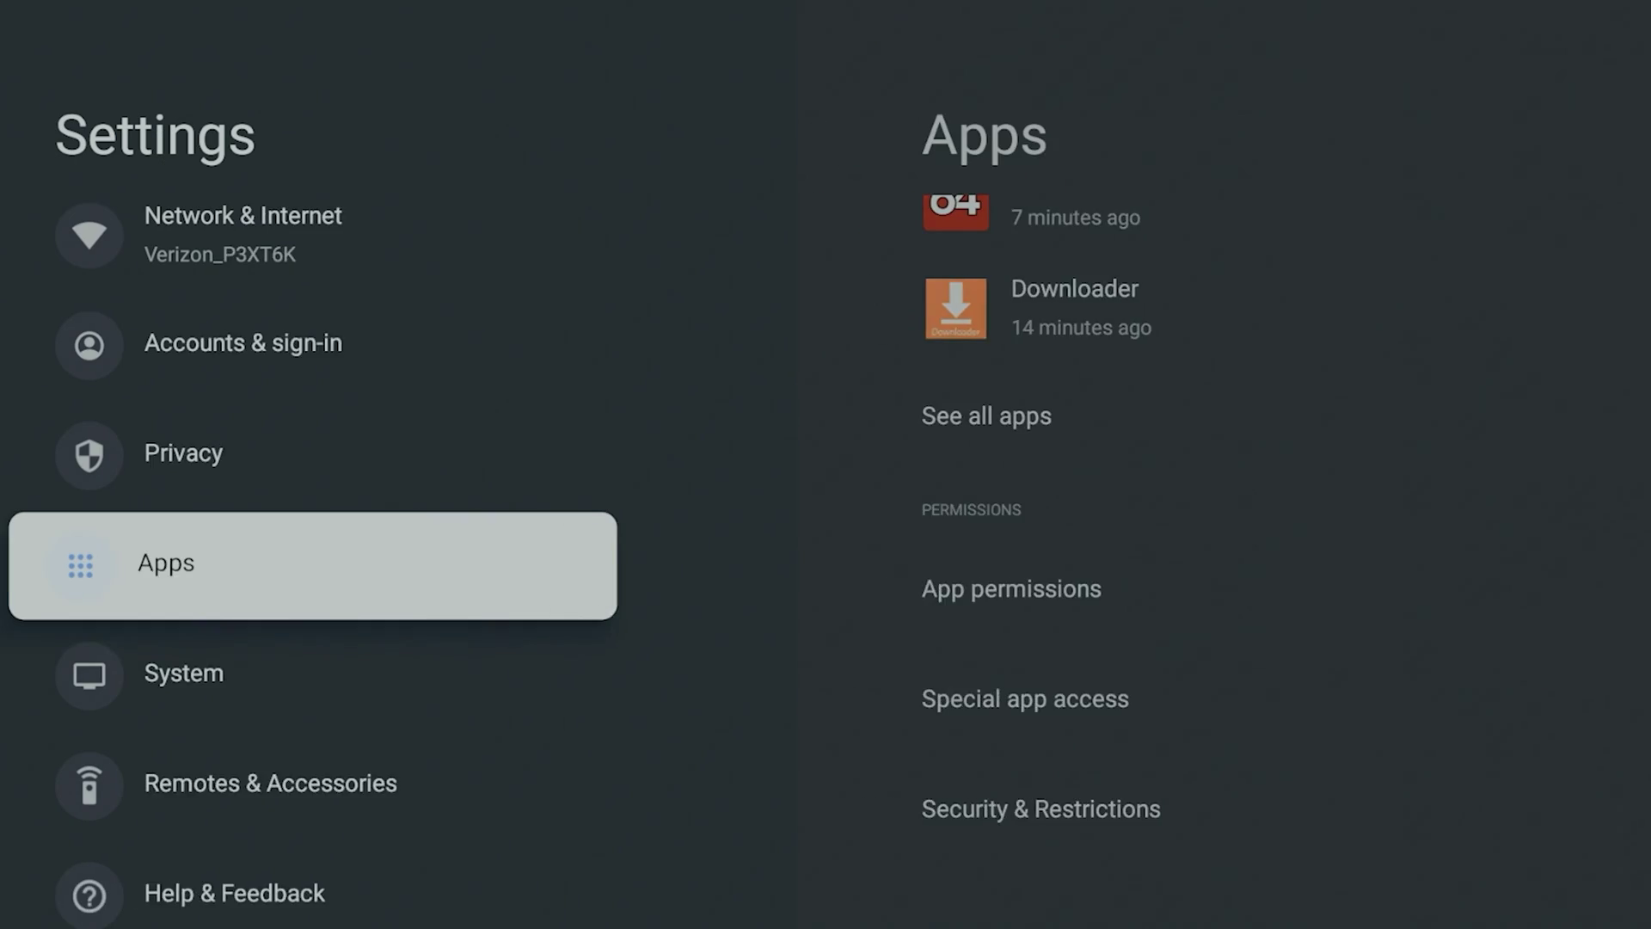
key("Down")
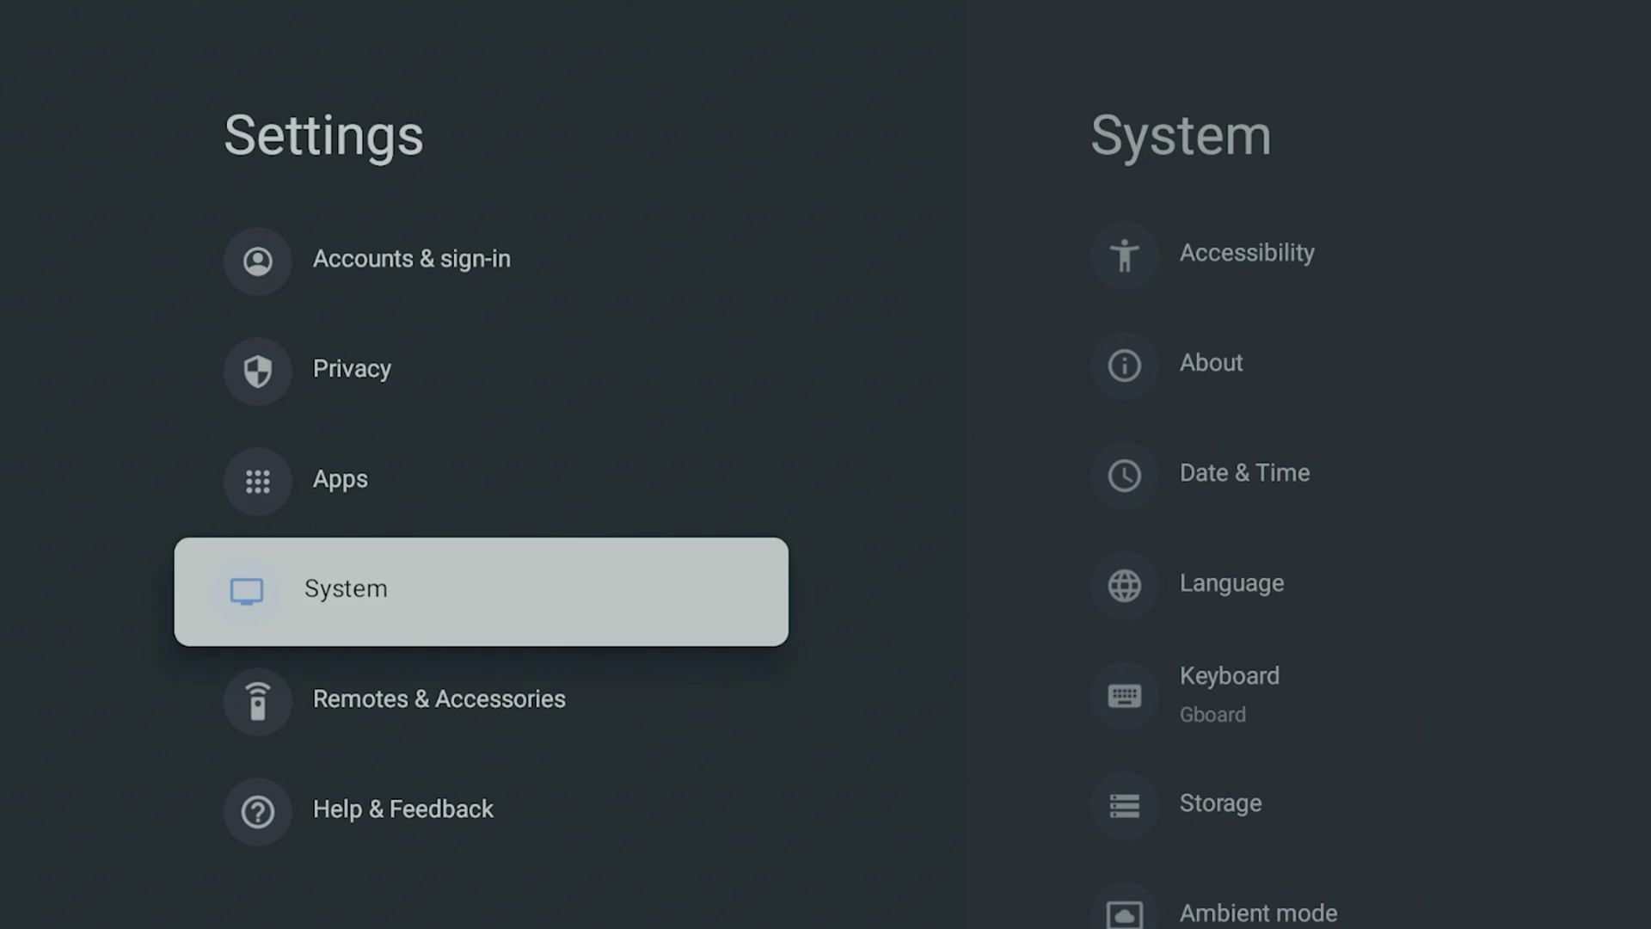
key("Return")
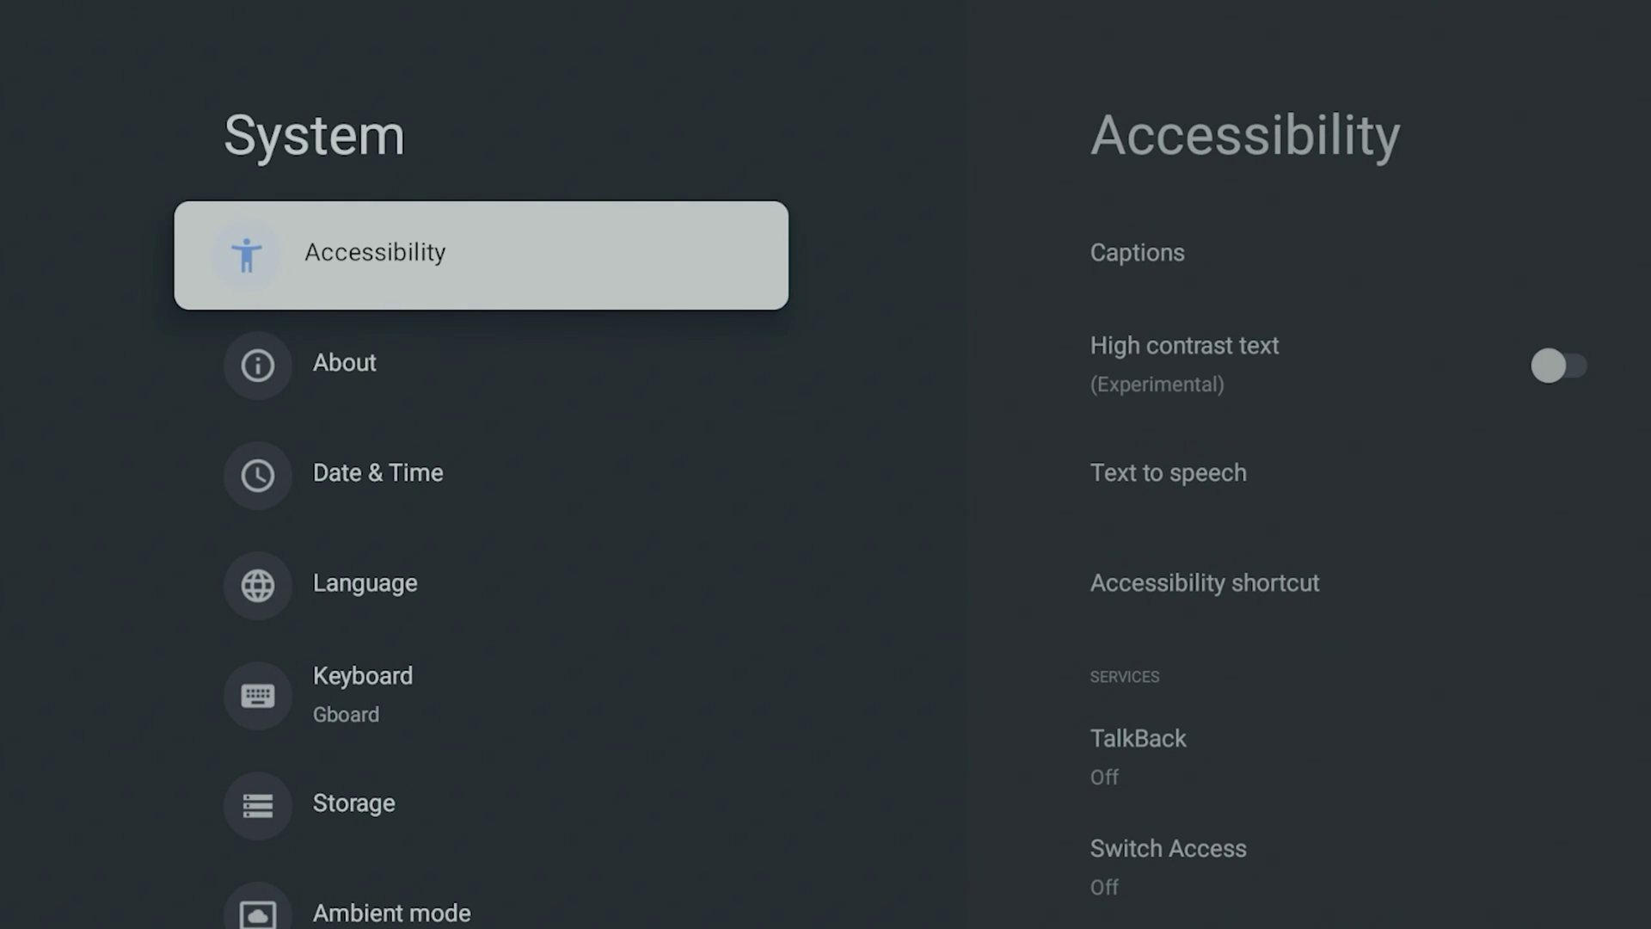
key("Down")
key("Down")
key("Down")
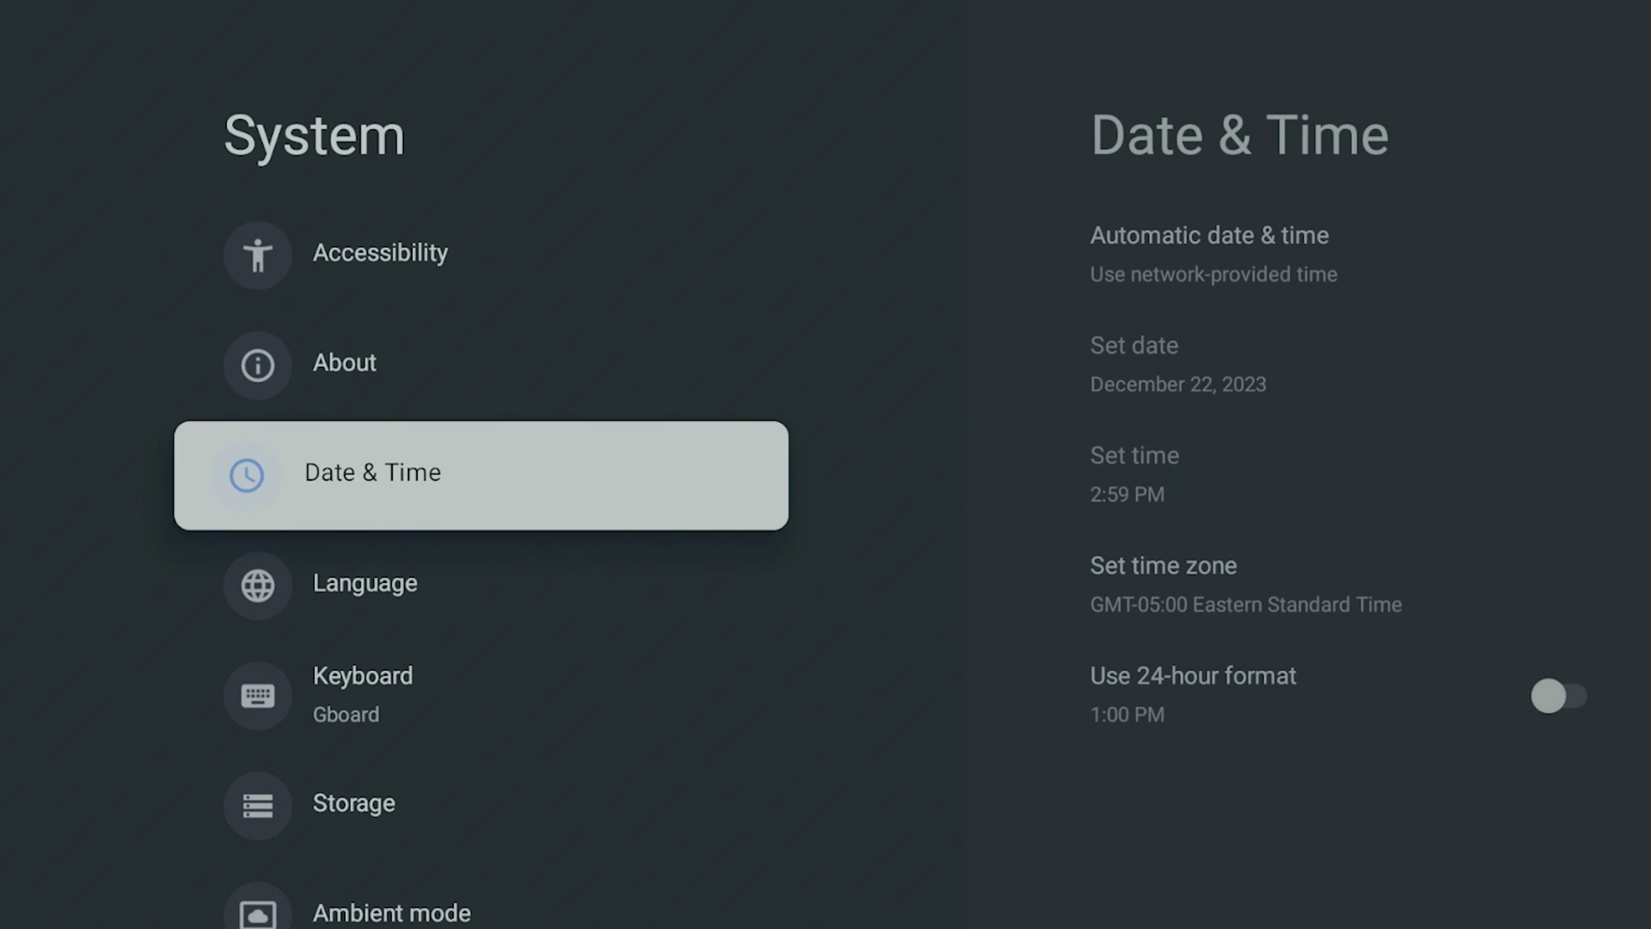
key("Down")
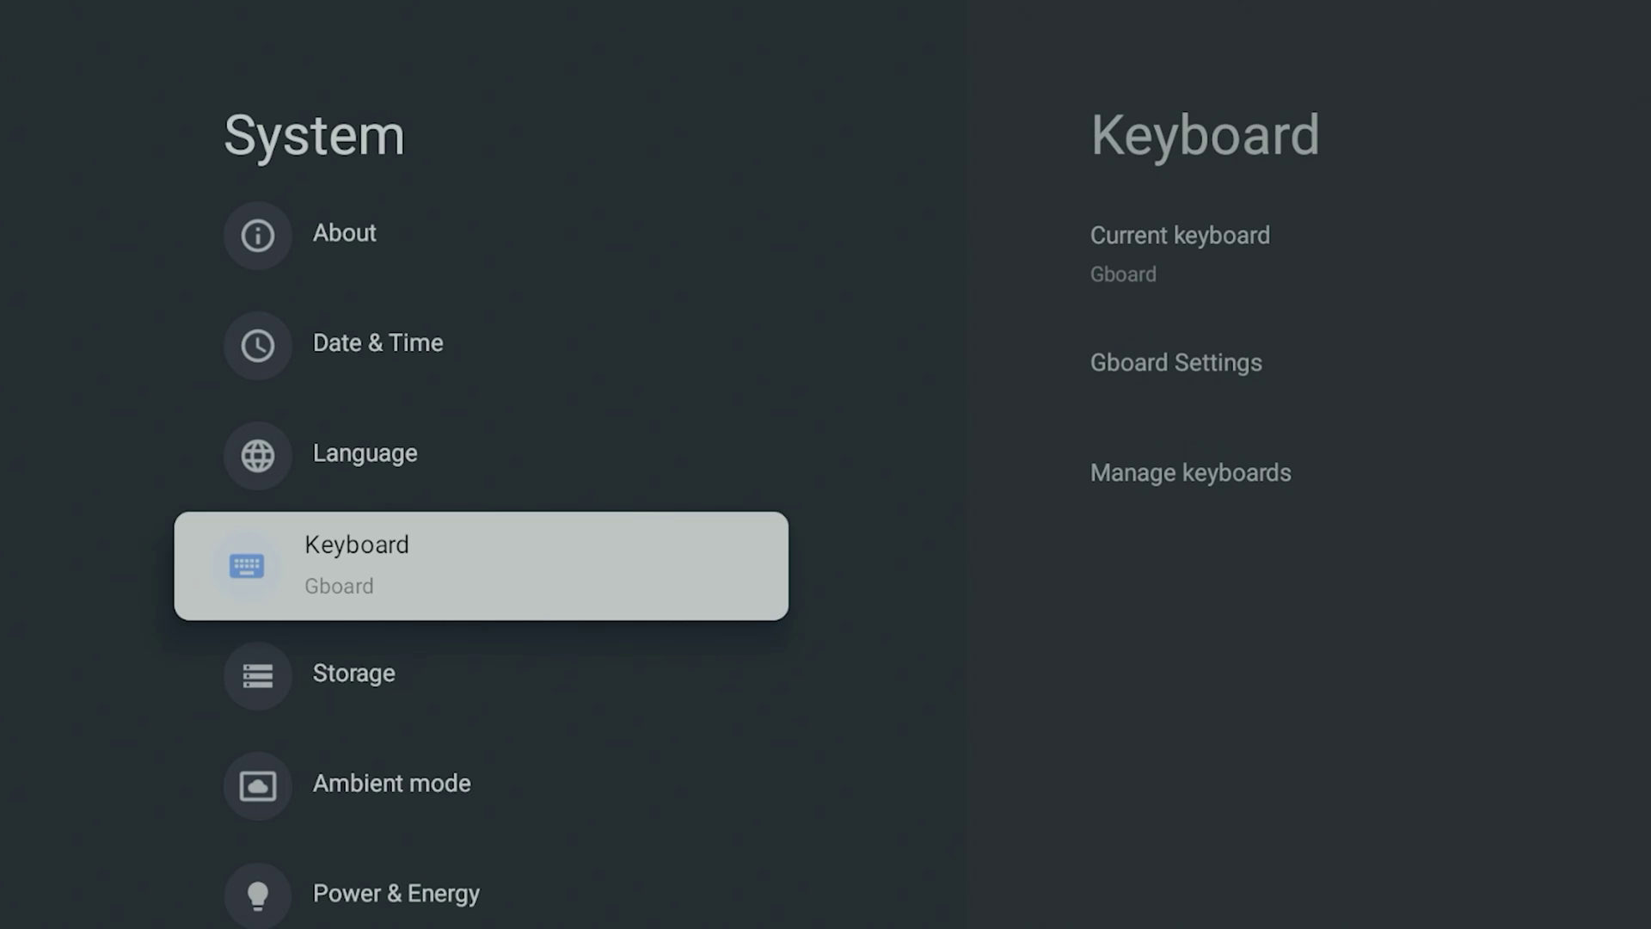
key("Down")
key("Down")
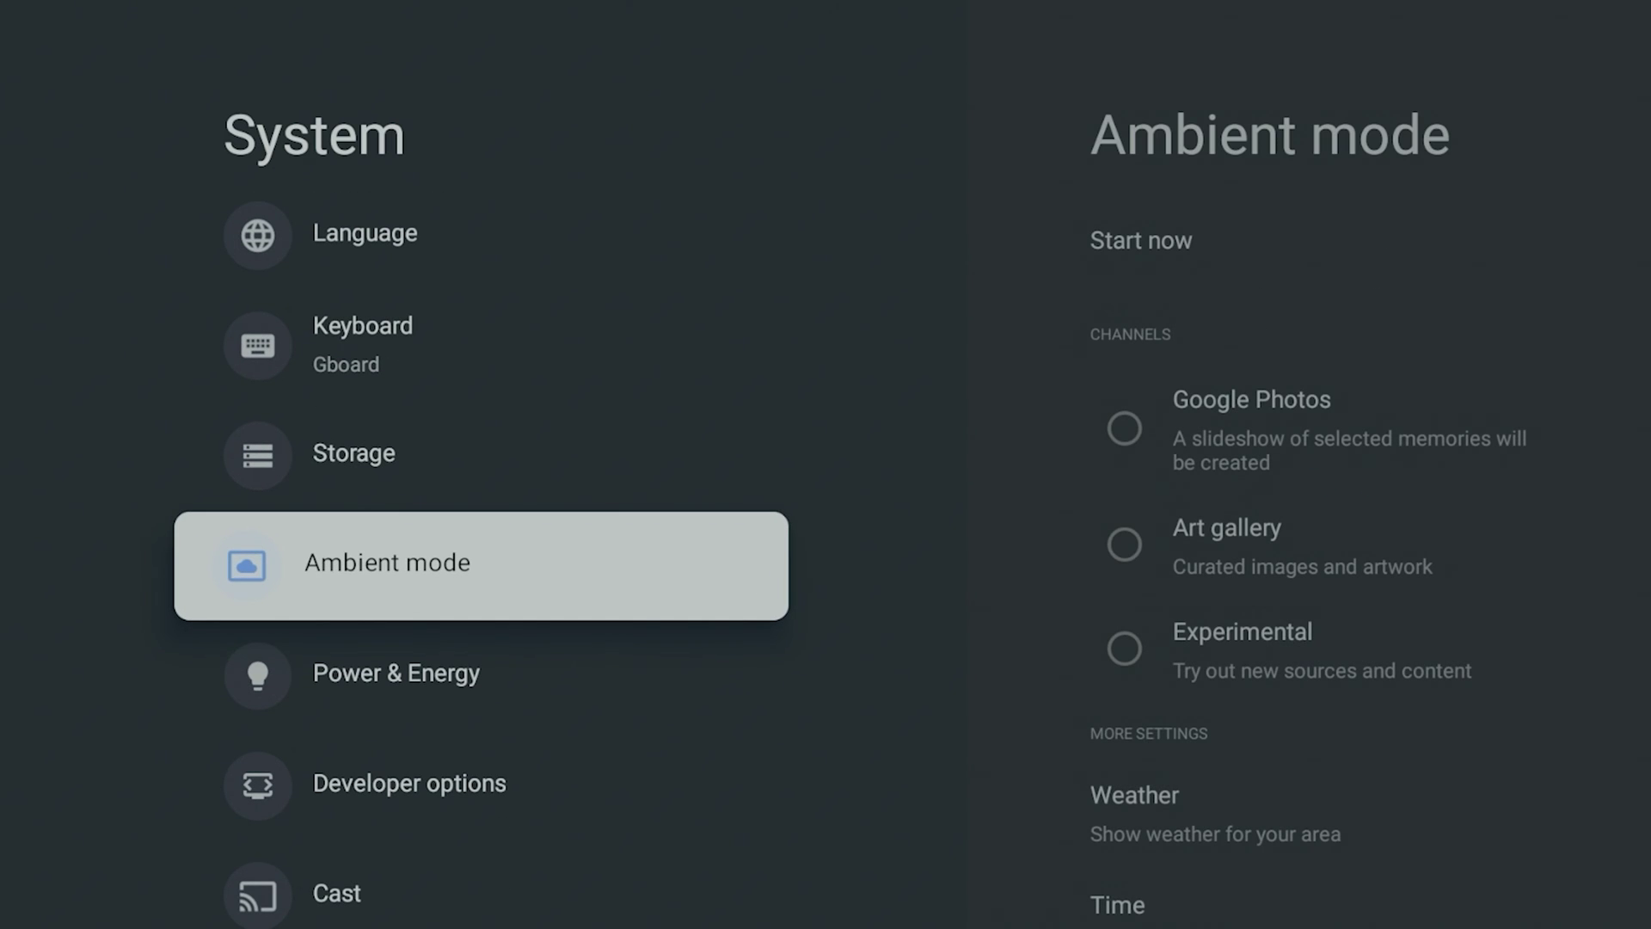
key("Down")
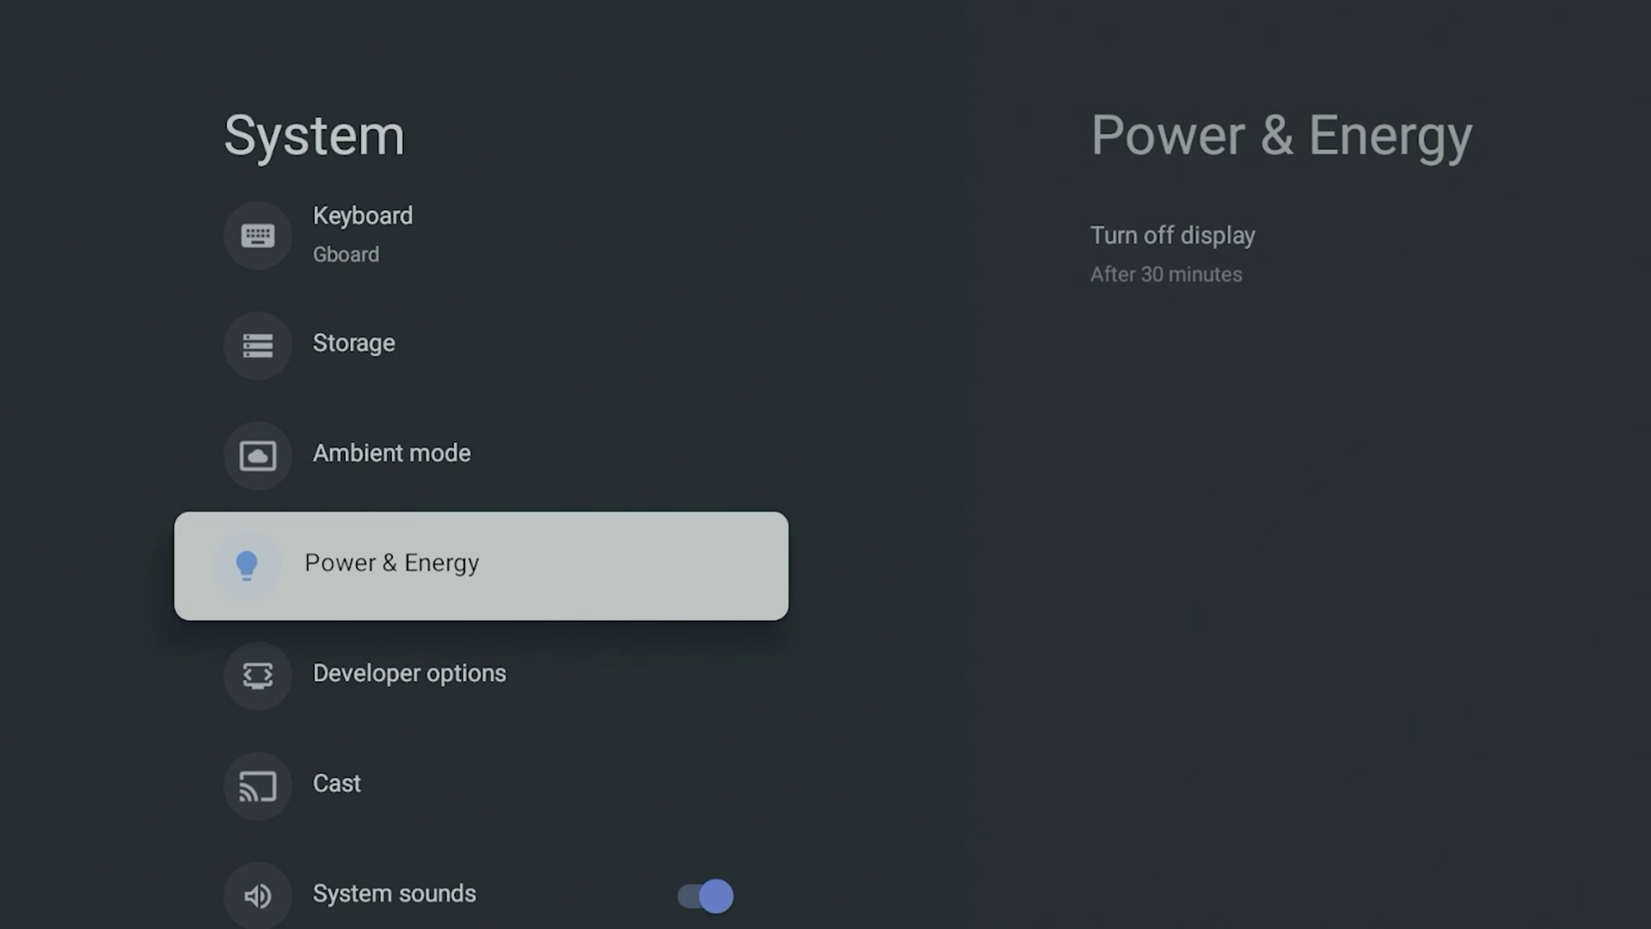
key("Down")
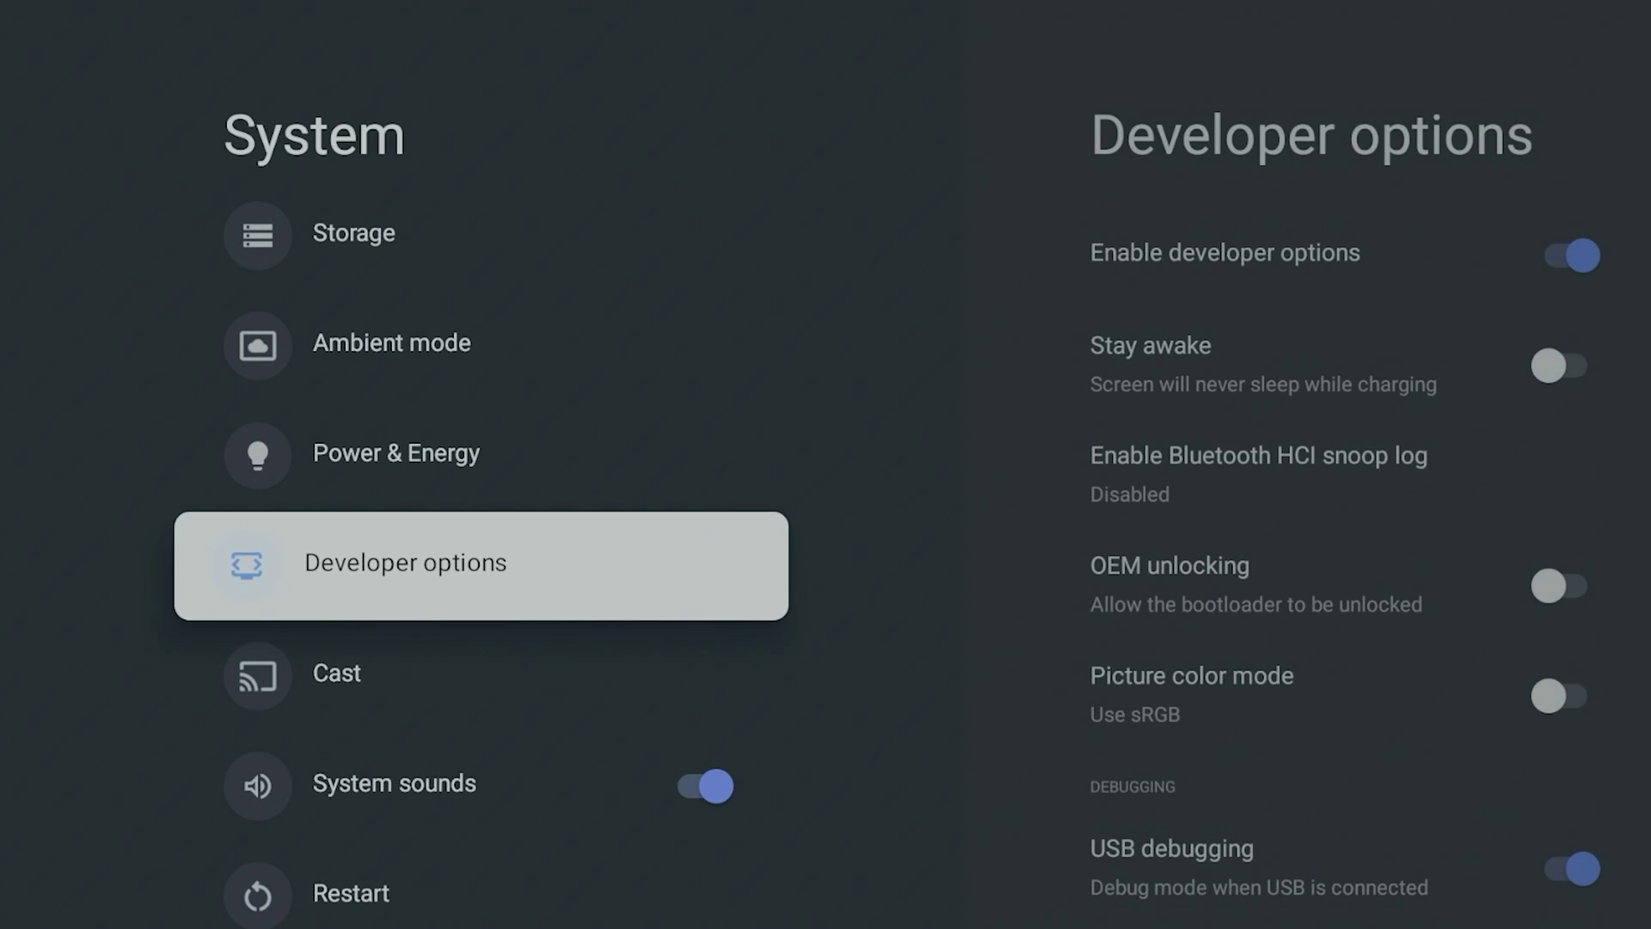
key("Down")
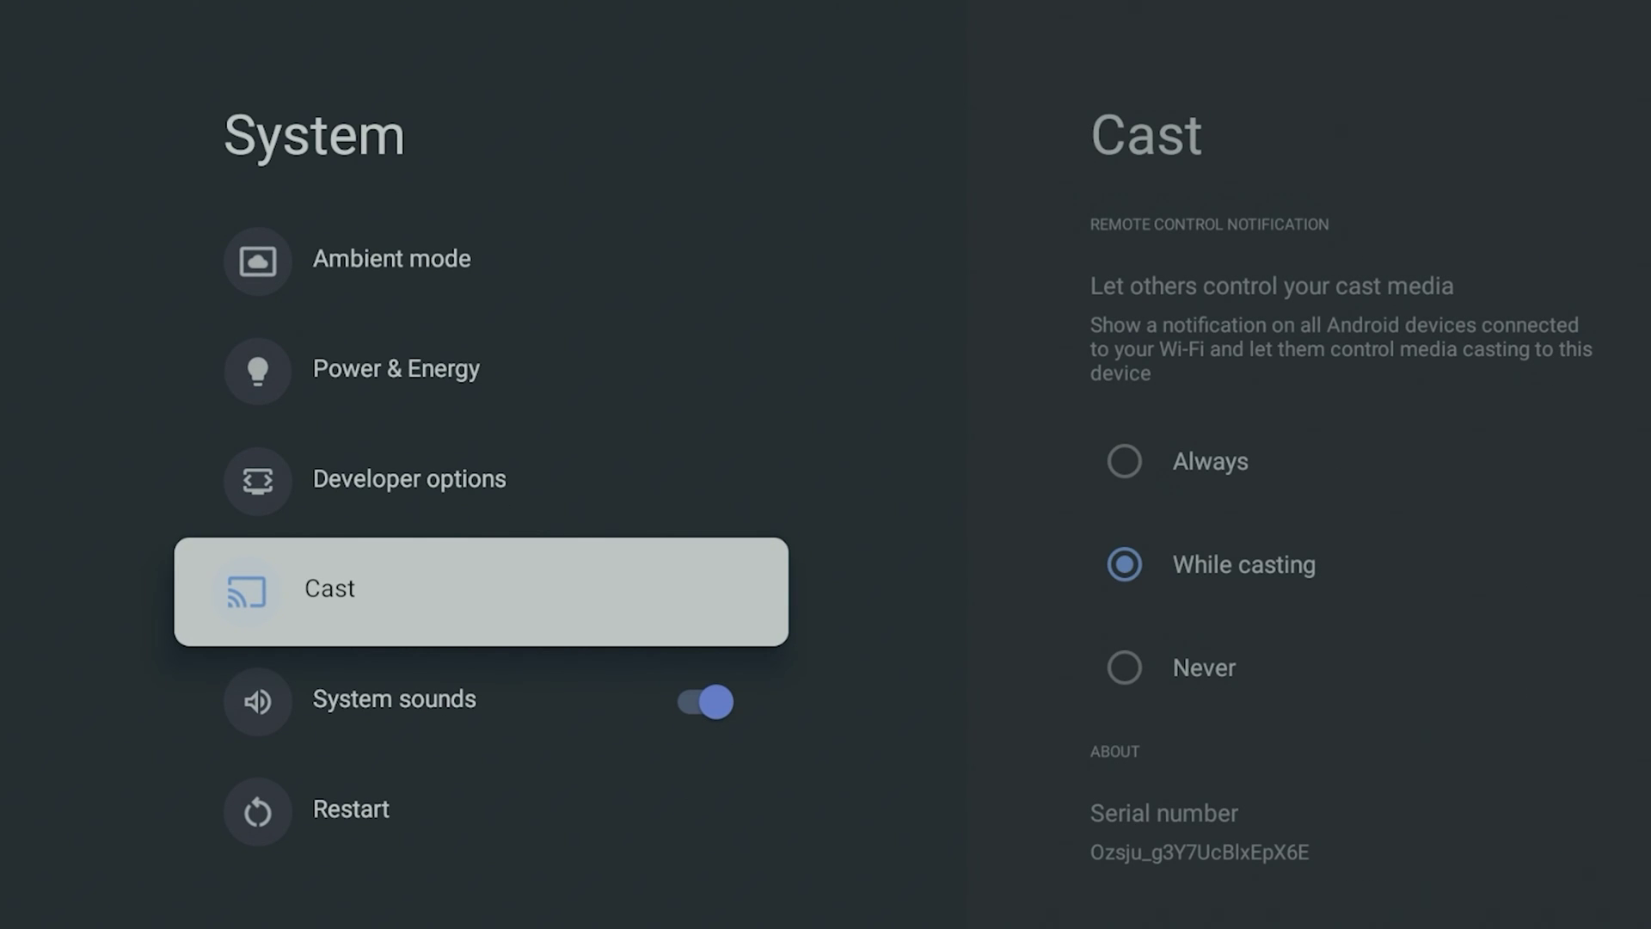
key("Down")
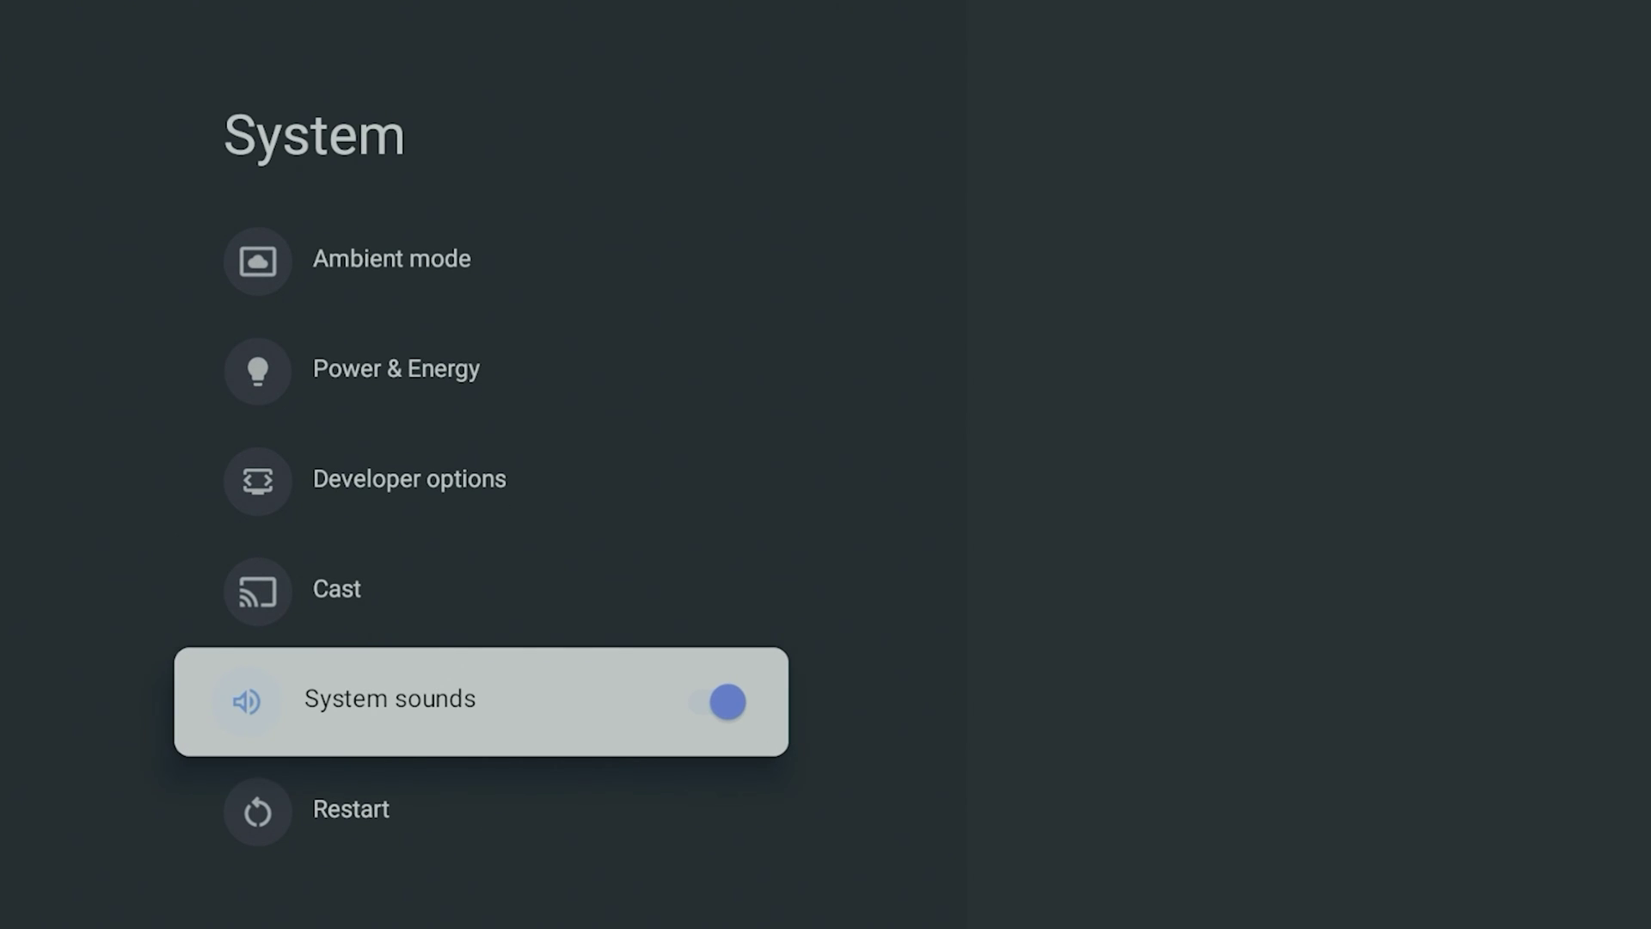
key("Down")
Return from the System preview to the top-level Settings list.
key("Left")
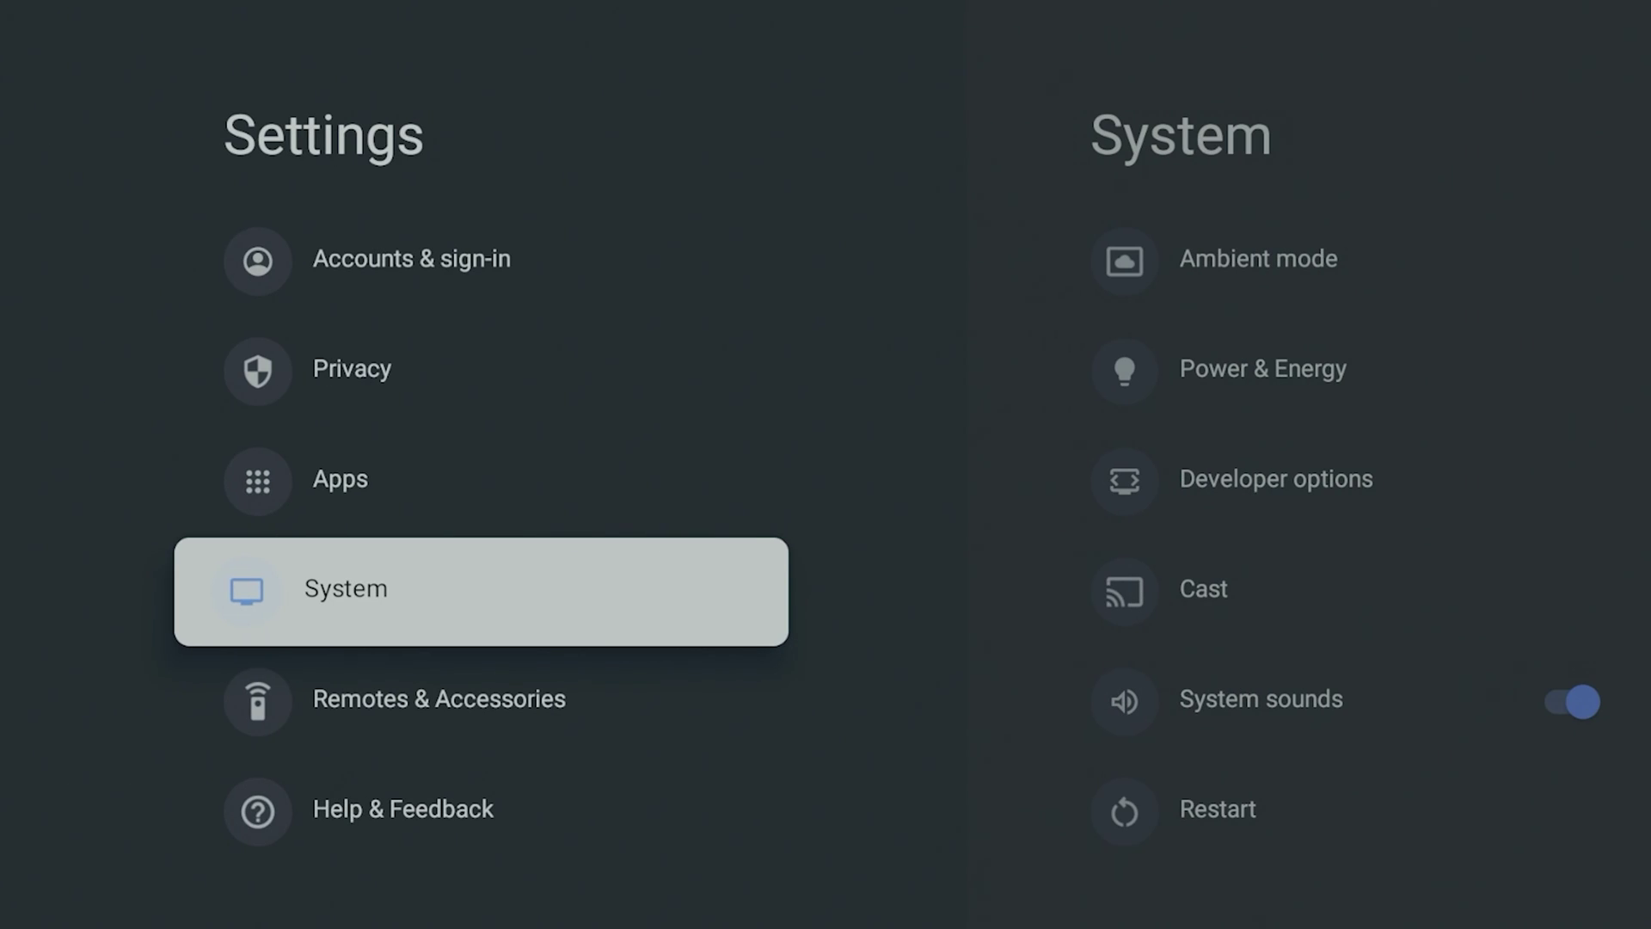
key("Down")
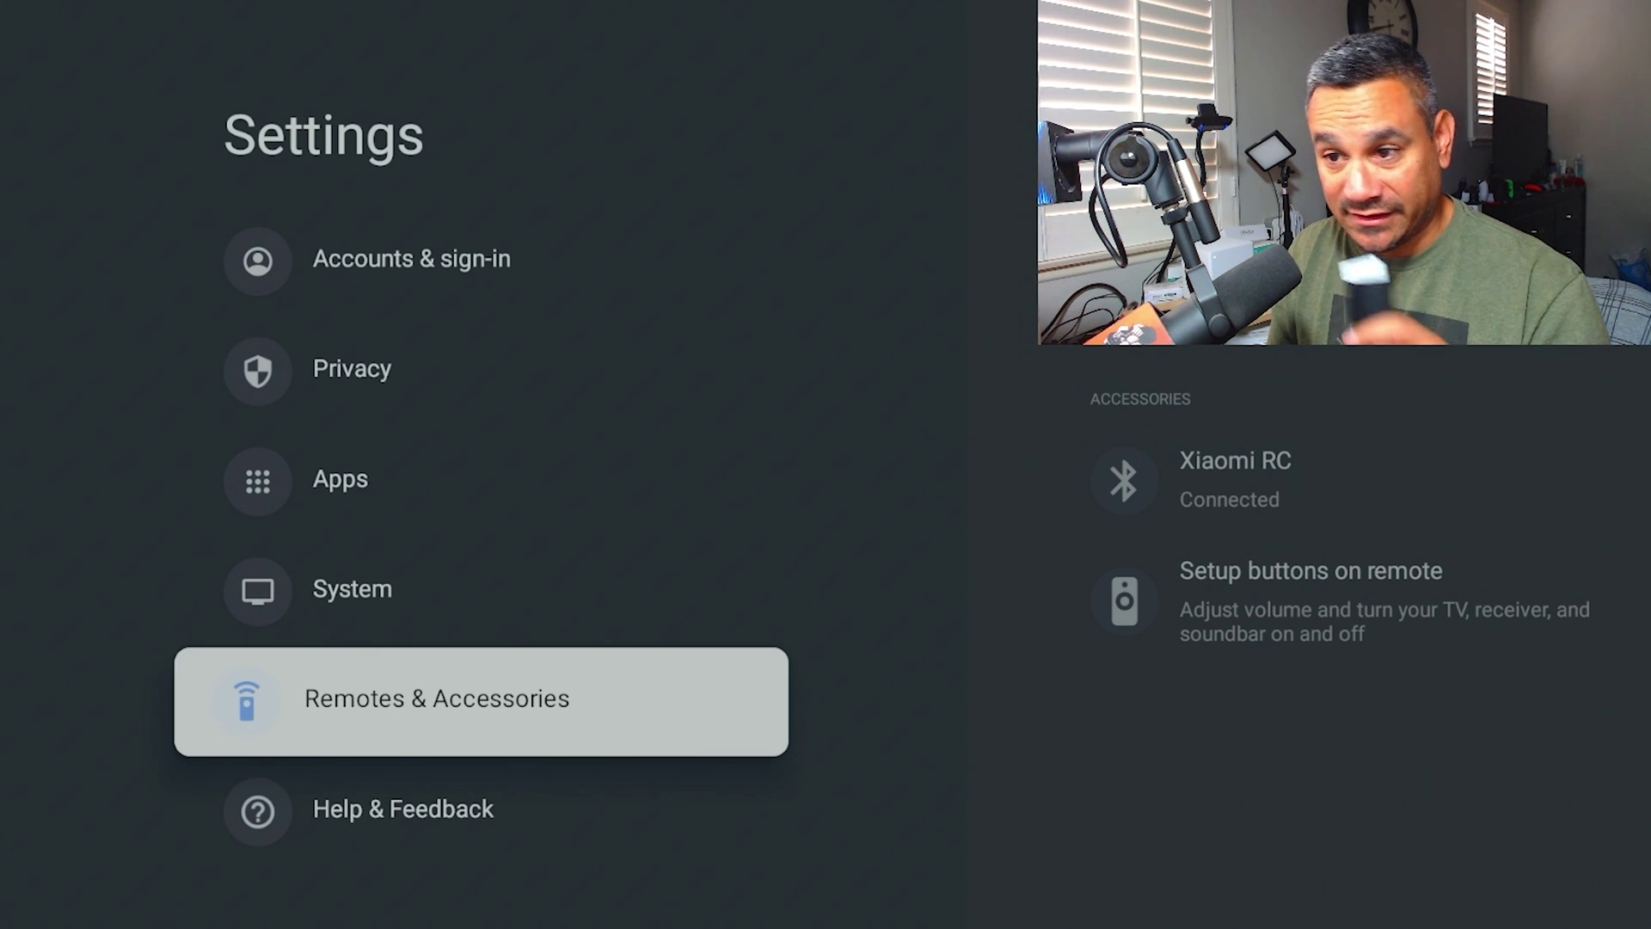
Leave Settings for the For you home screen showing voice suggestions and Let's find something to watch.
key("XF86Search")
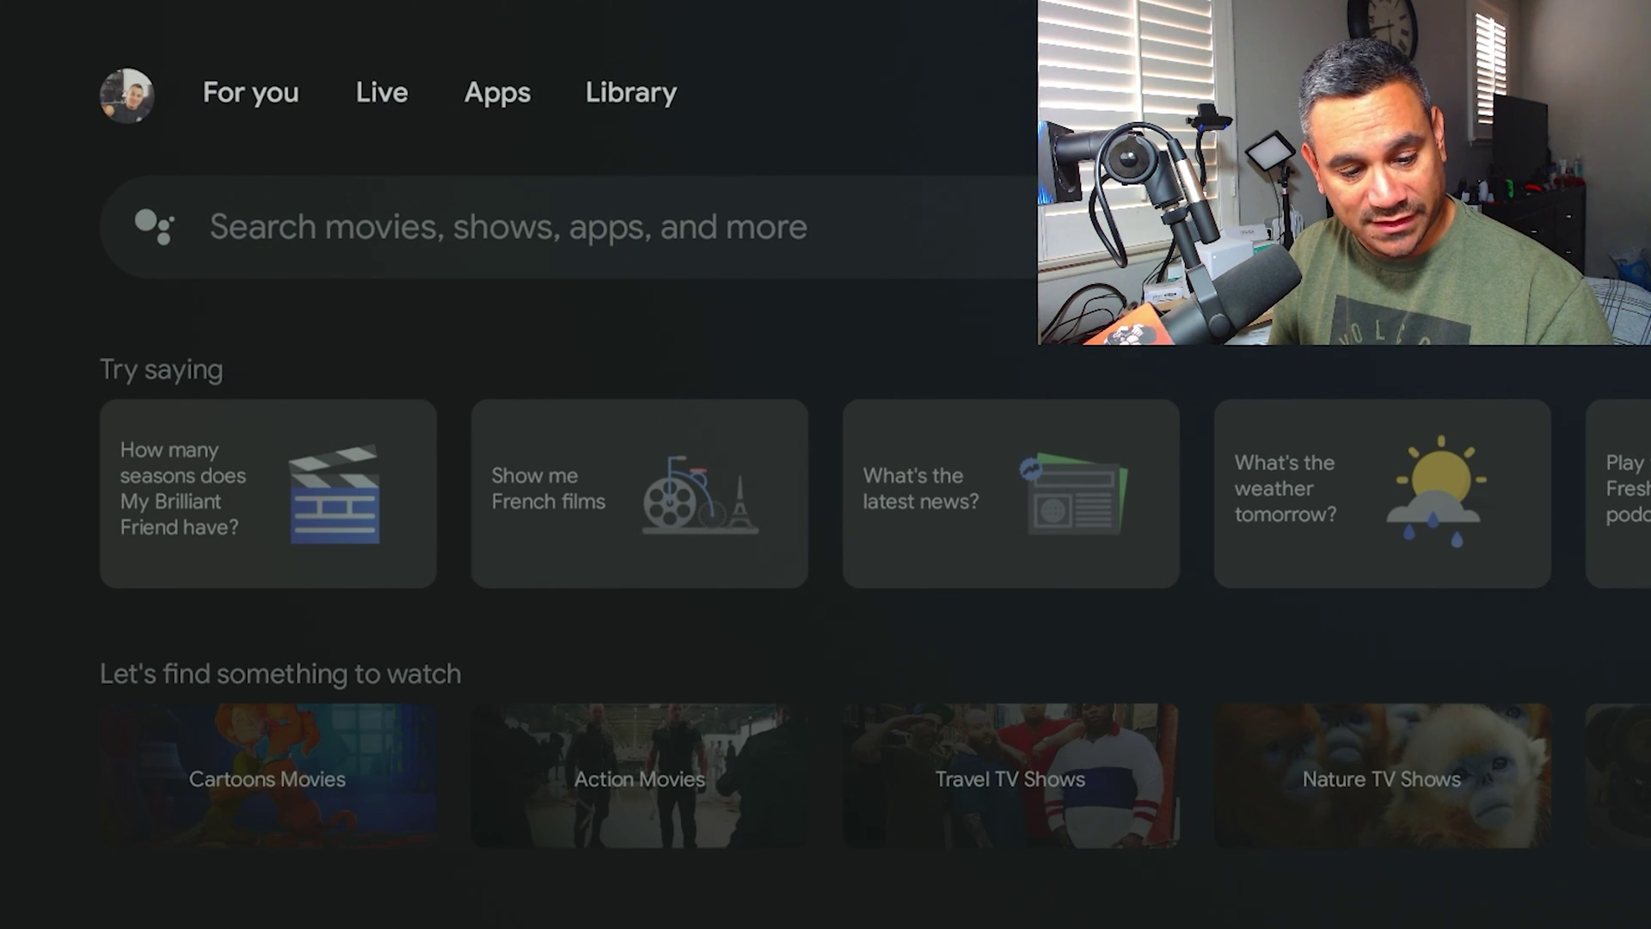